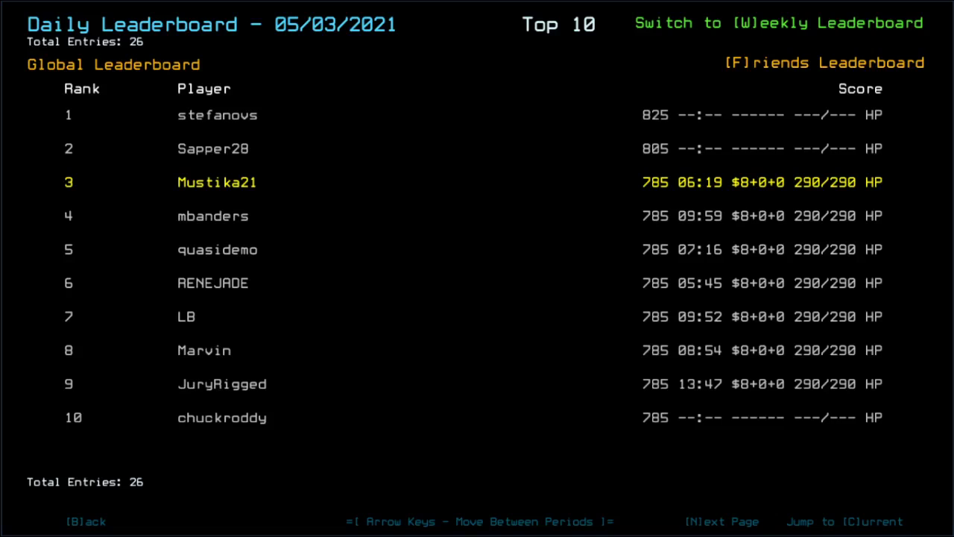
# Switch the daily leaderboard to the Friends ranking of four players
pyautogui.press('f')
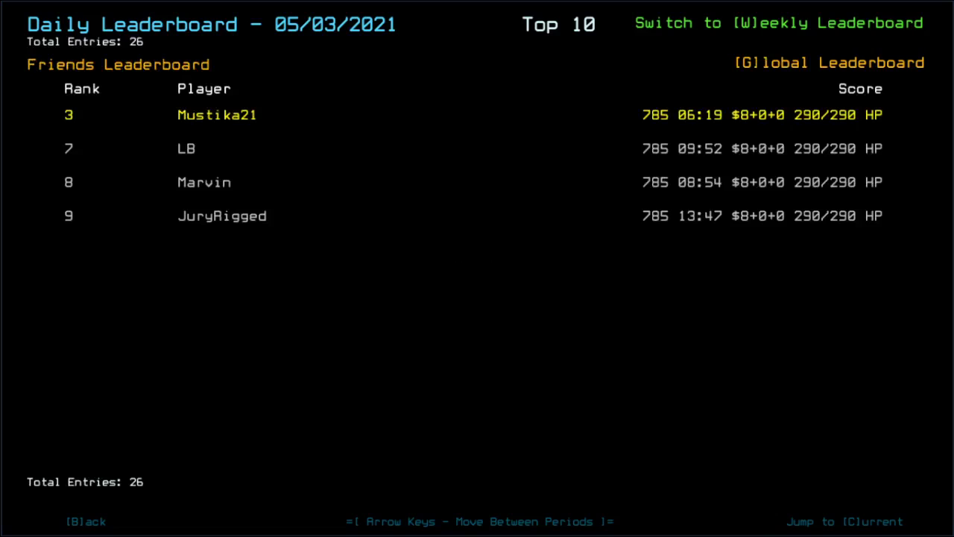
# Start the Daily Challenge mission from the Challenge Launcher
pyautogui.press('b')
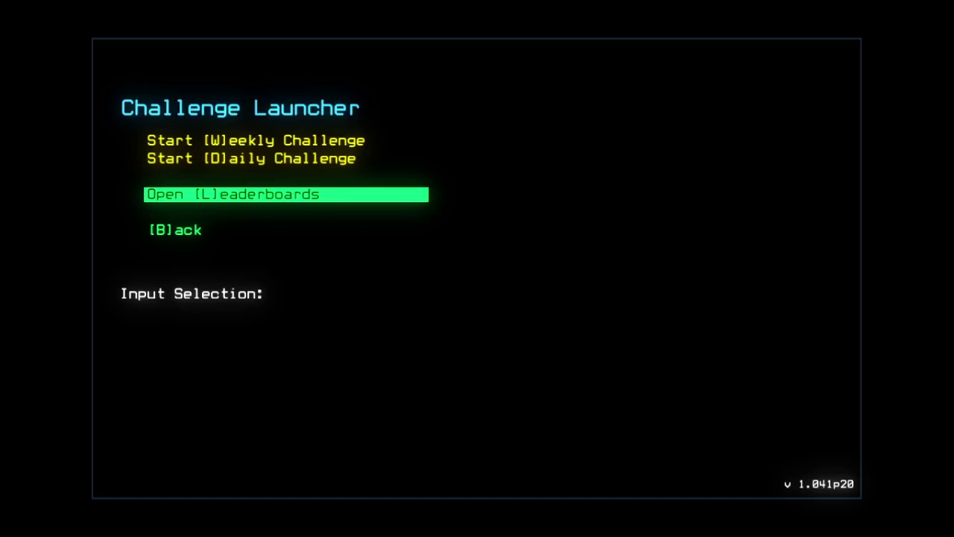
pyautogui.press('d')
pyautogui.press('Return')
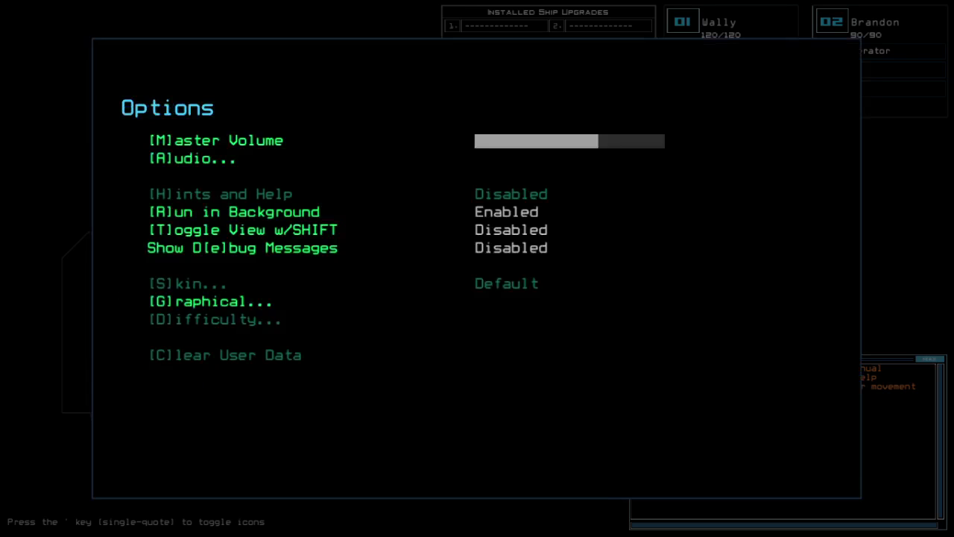
# Lower the graphics Quality to Medium and resume the game
pyautogui.press('g')
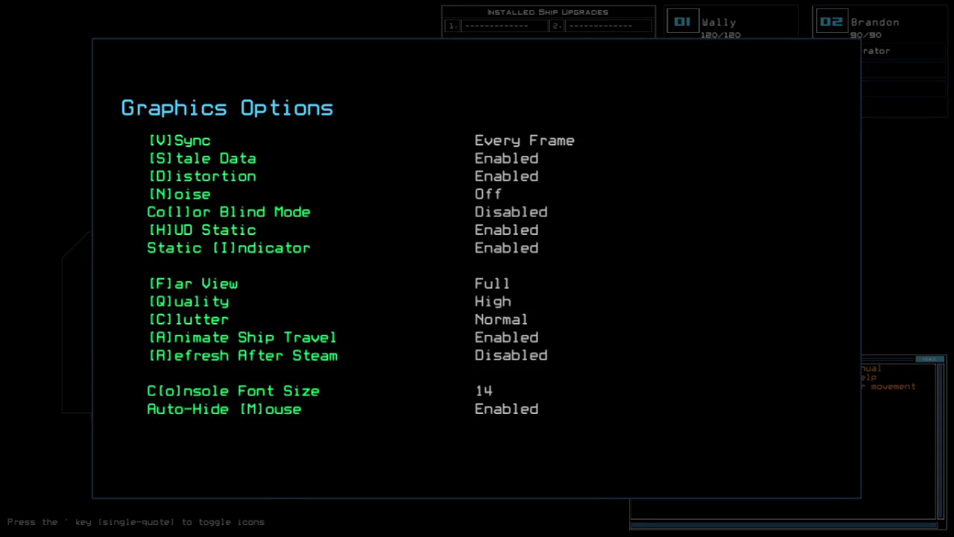
pyautogui.press('q')
pyautogui.press('c')
pyautogui.press('b')
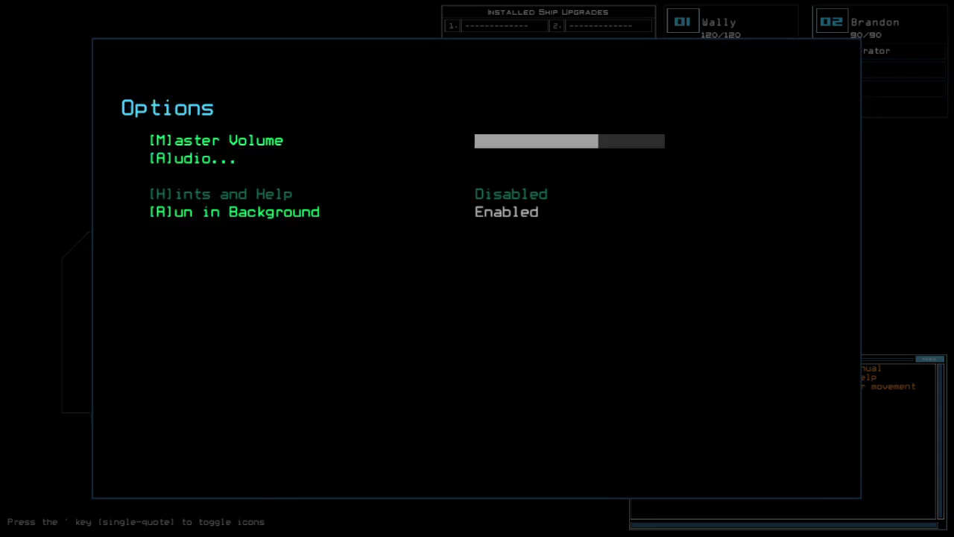
pyautogui.press('b')
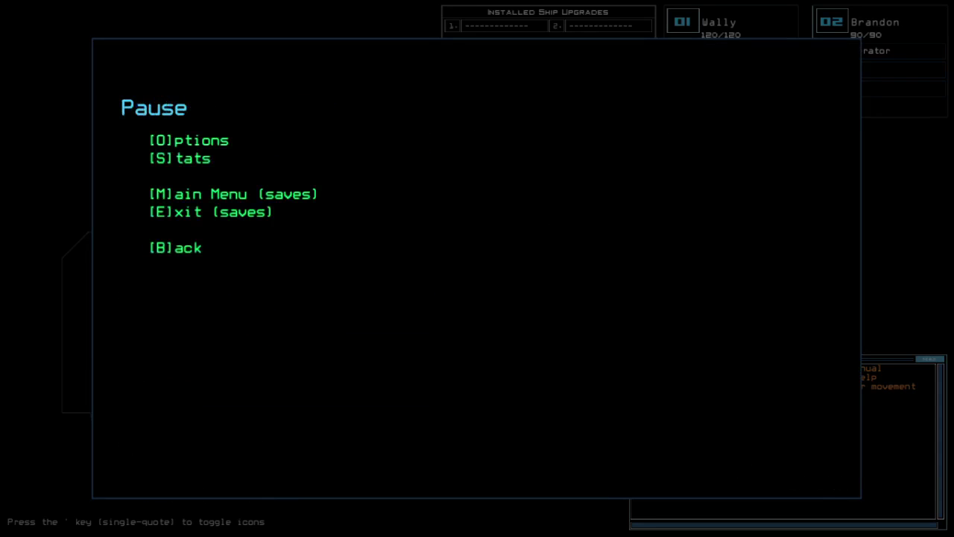
pyautogui.press('b')
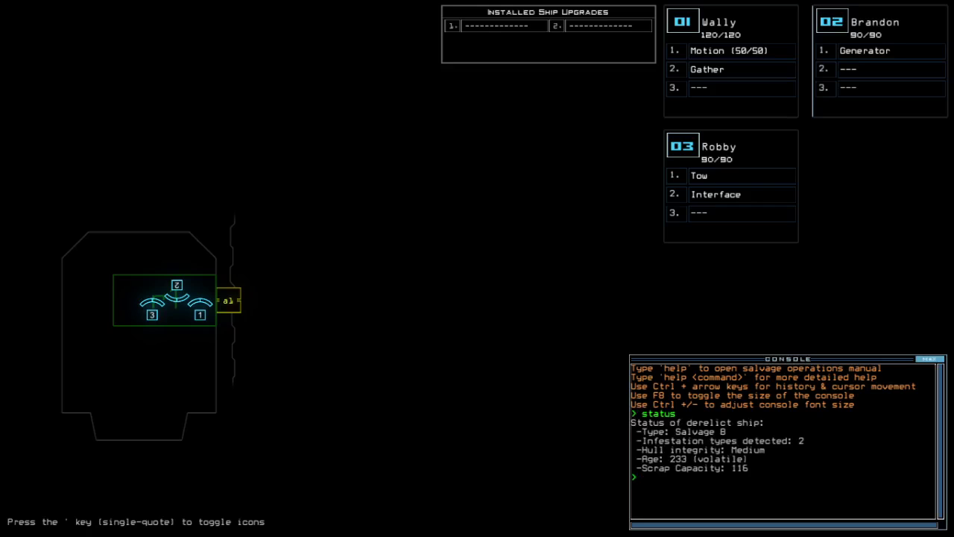
pyautogui.write('1')
pyautogui.write('swap')
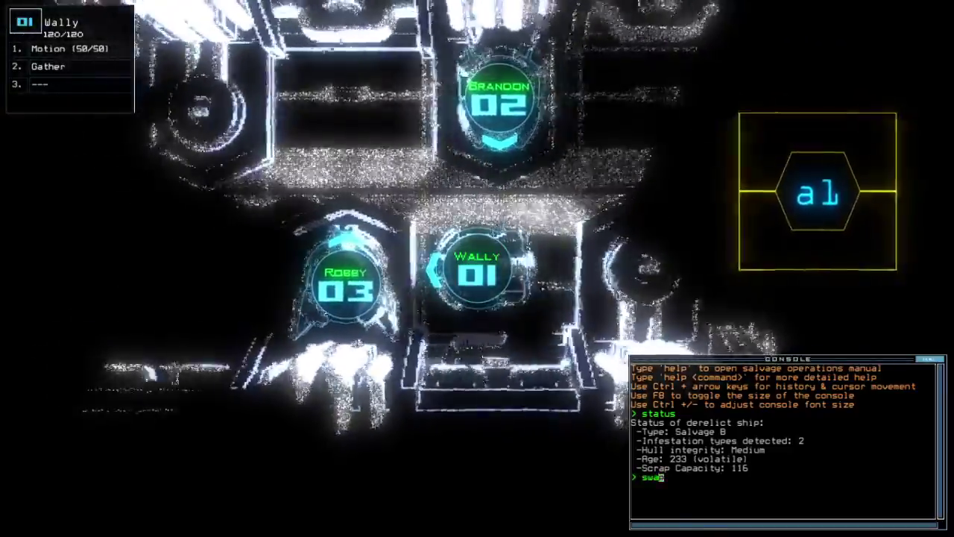
# Swap the Interface module onto Wally and the Tow module onto Brandon
pyautogui.press('Return')
pyautogui.hotkey('ctrl', 'Return')
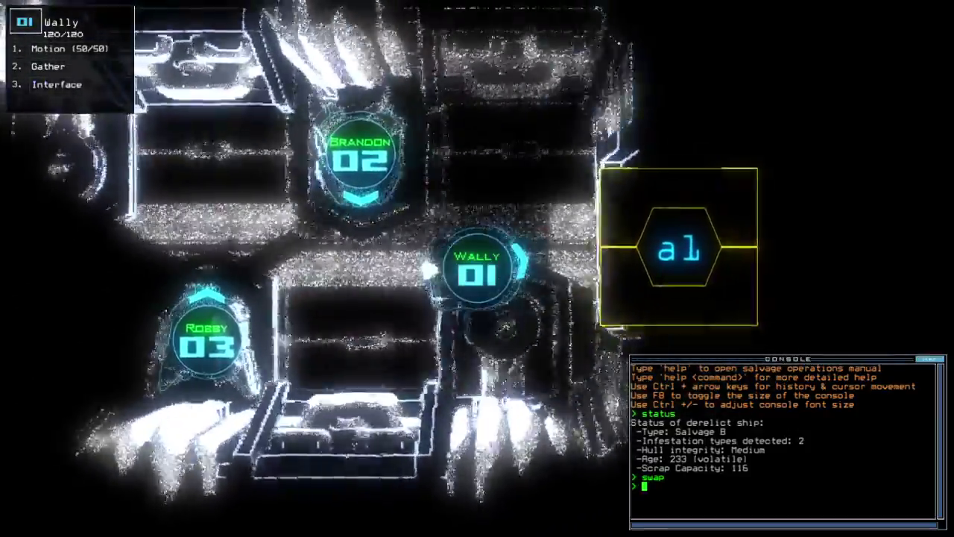
pyautogui.write('2')
pyautogui.write('swap')
pyautogui.press('Return')
pyautogui.hotkey('ctrl', 'Return')
pyautogui.press('space')
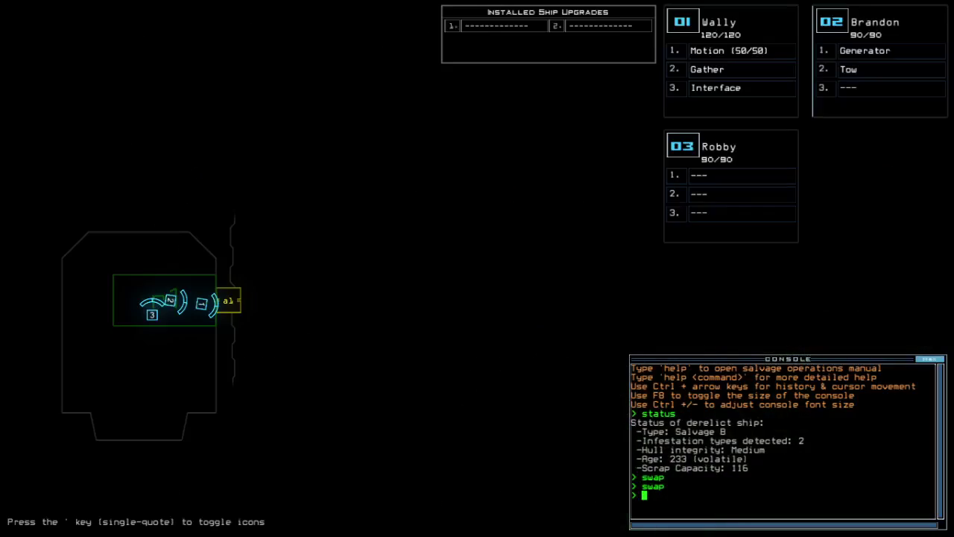
pyautogui.press('space')
pyautogui.write('go')
# Launch the mission, open the first doors, and collect scrap
pyautogui.press('Return')
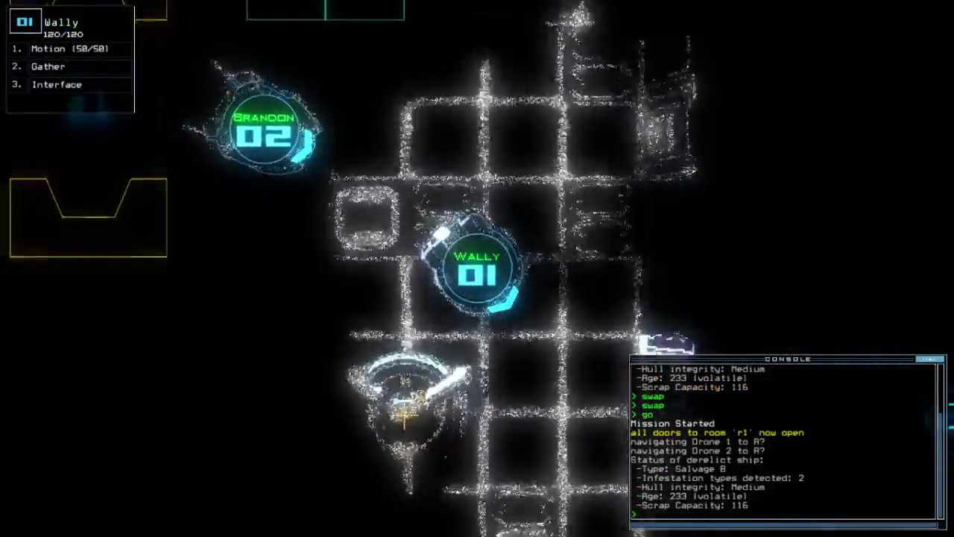
pyautogui.write('g')
pyautogui.press('Return')
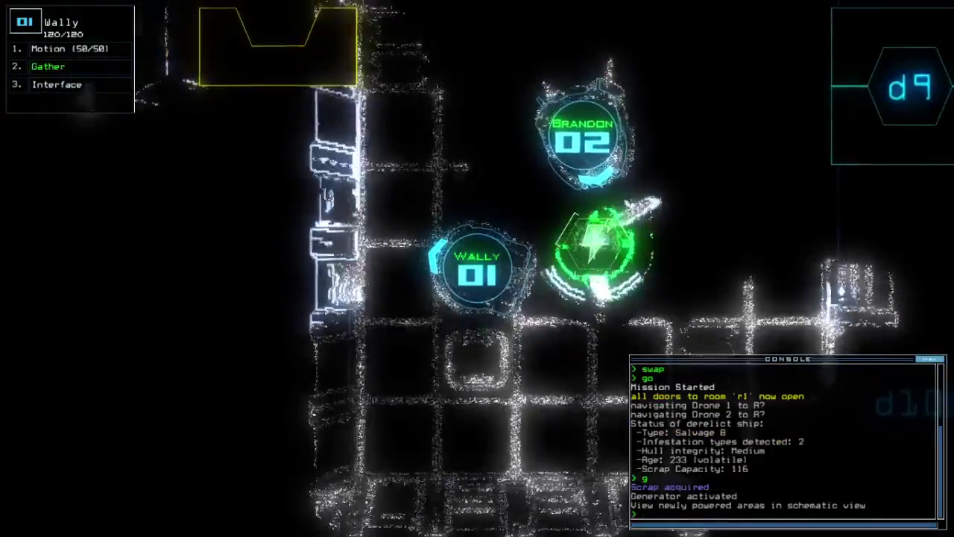
pyautogui.press('space')
pyautogui.write('motion')
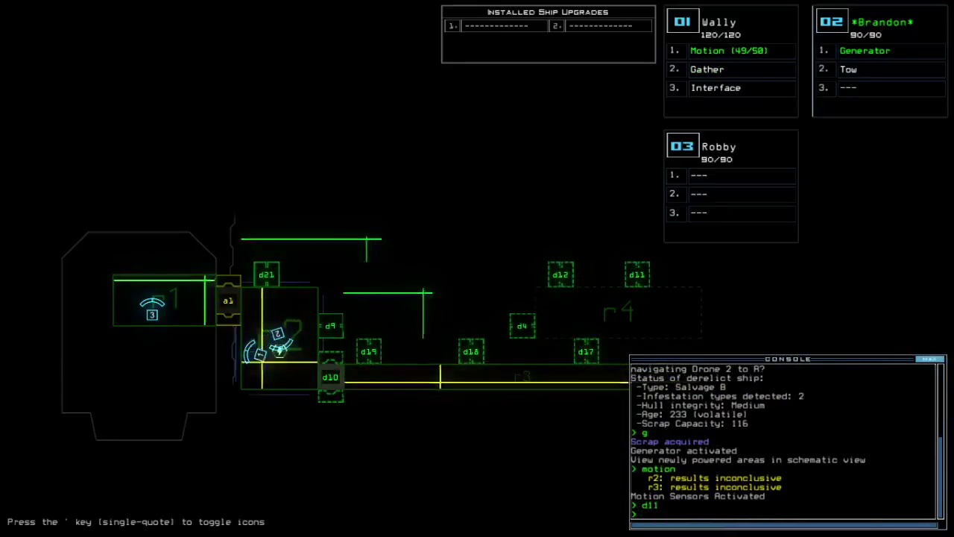
pyautogui.press('space')
pyautogui.write('d21;d21')
pyautogui.press('Return')
# Open door d21, drive Wally into r5, and send Brandon there
pyautogui.press('space')
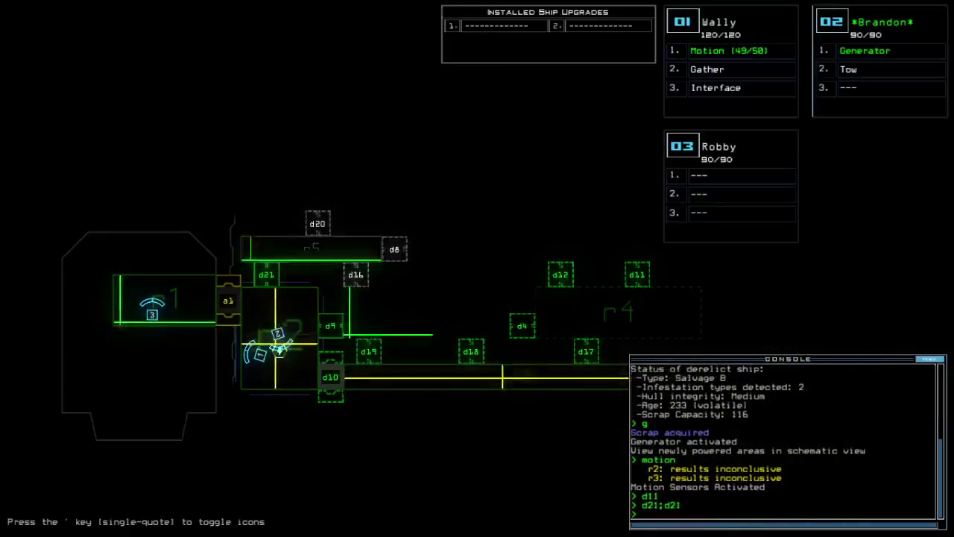
pyautogui.press('space')
pyautogui.write('d21')
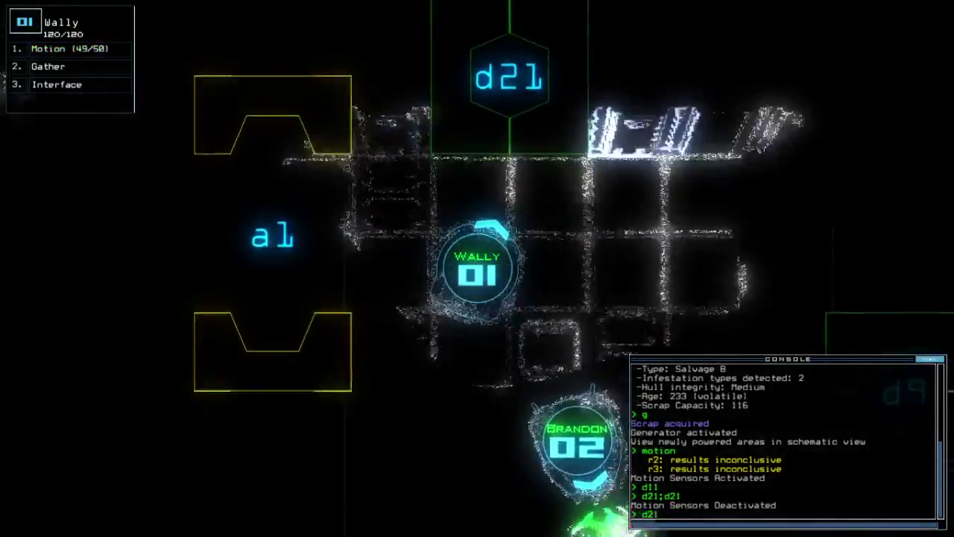
pyautogui.press('Return')
pyautogui.press('Up')
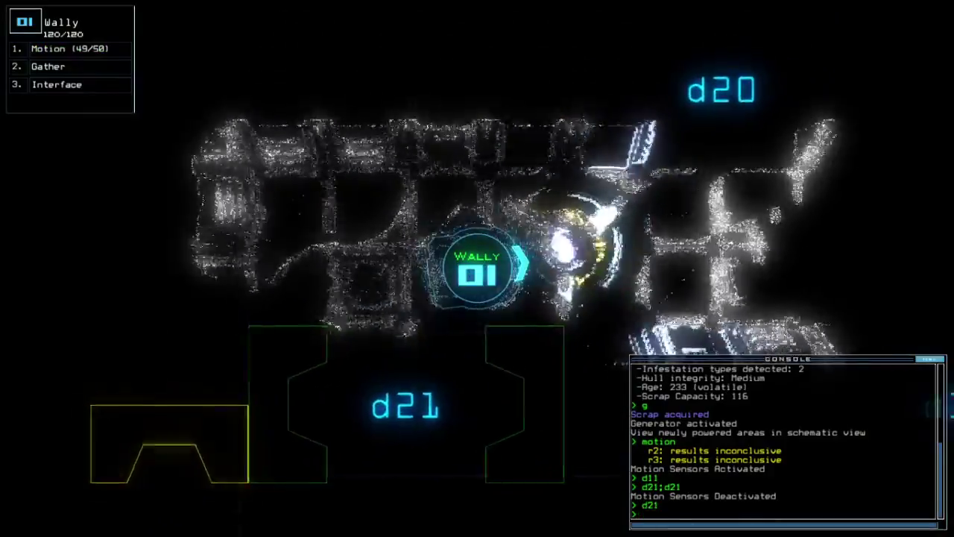
pyautogui.press('Up')
pyautogui.write('g')
pyautogui.press('Return')
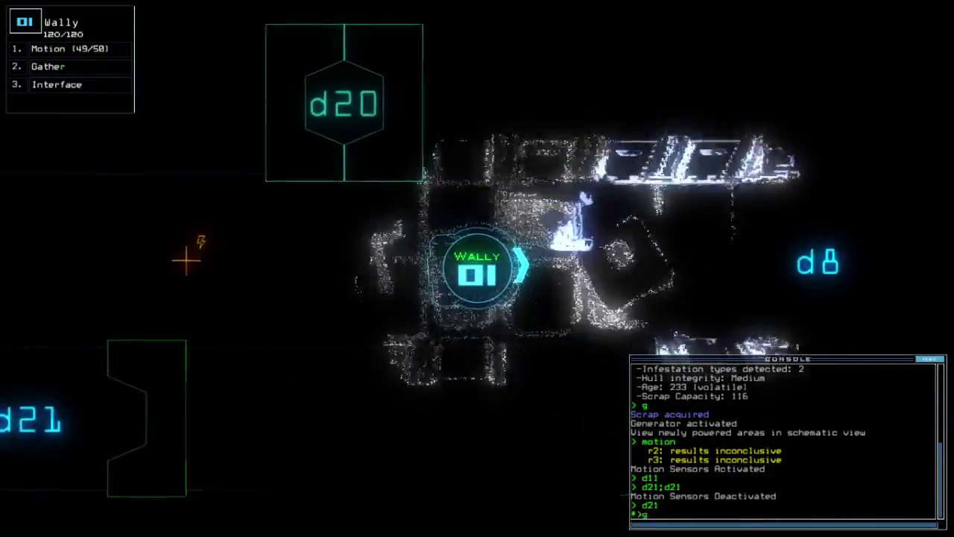
pyautogui.write('navigate 2')
pyautogui.press('Return')
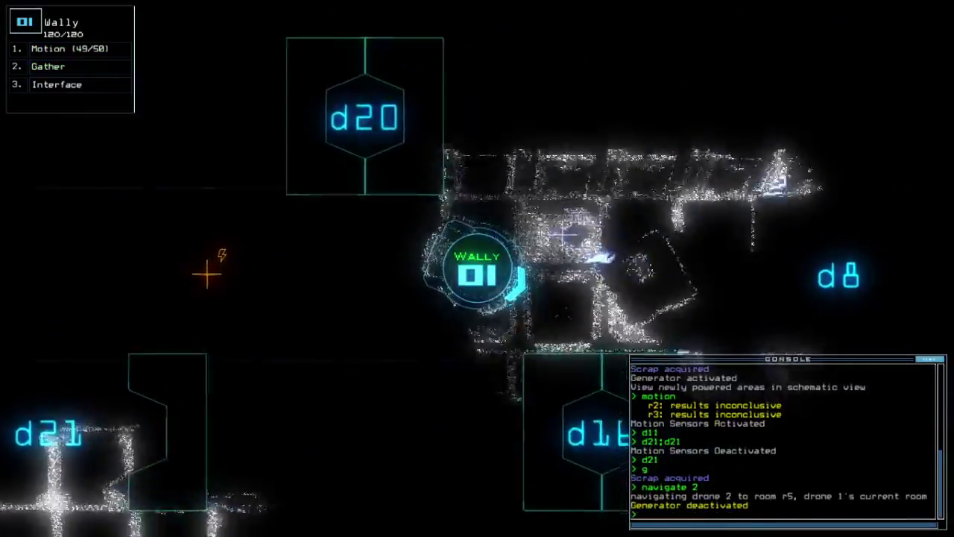
# Activate Brandon's generator and cycle the doors of rooms r3 and r5
pyautogui.press('space')
pyautogui.press('space')
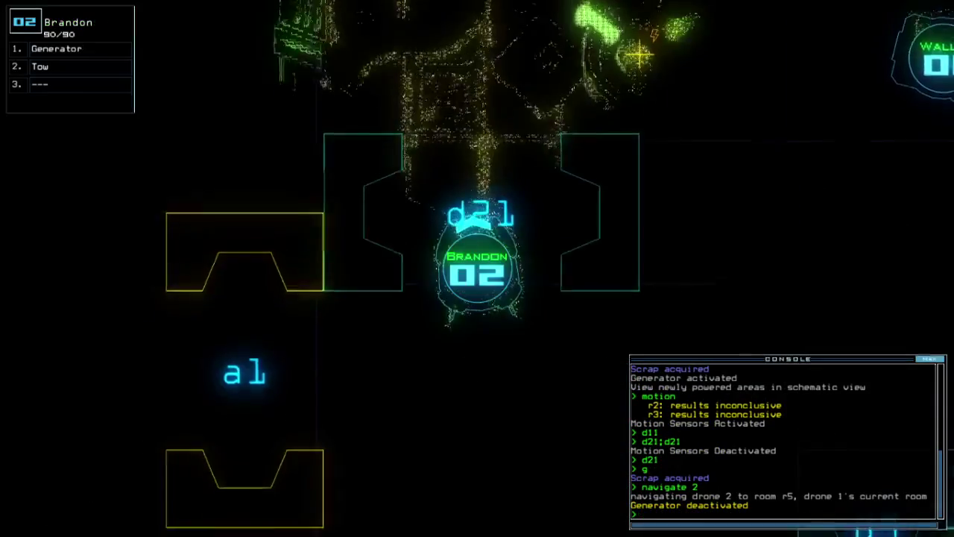
pyautogui.write('generator')
pyautogui.press('Return')
pyautogui.press('space')
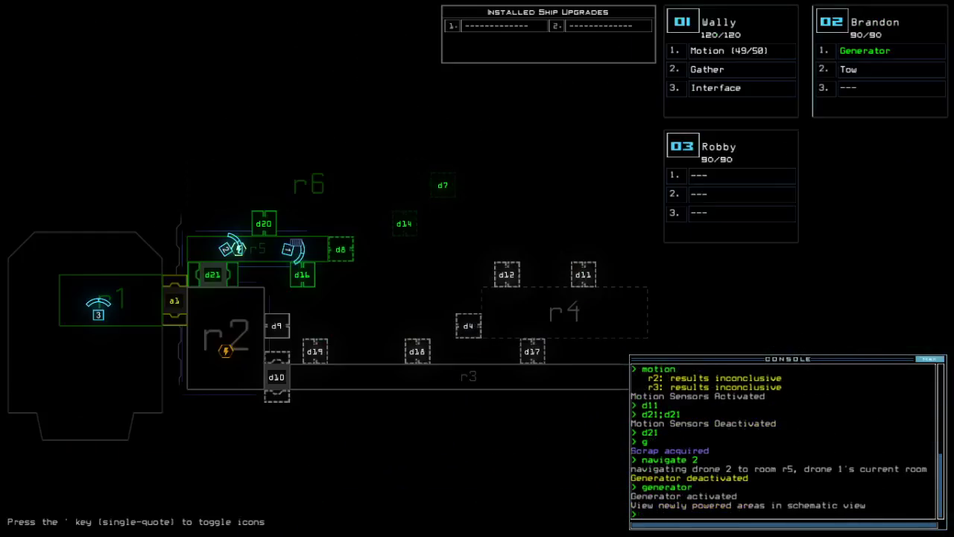
pyautogui.press('space')
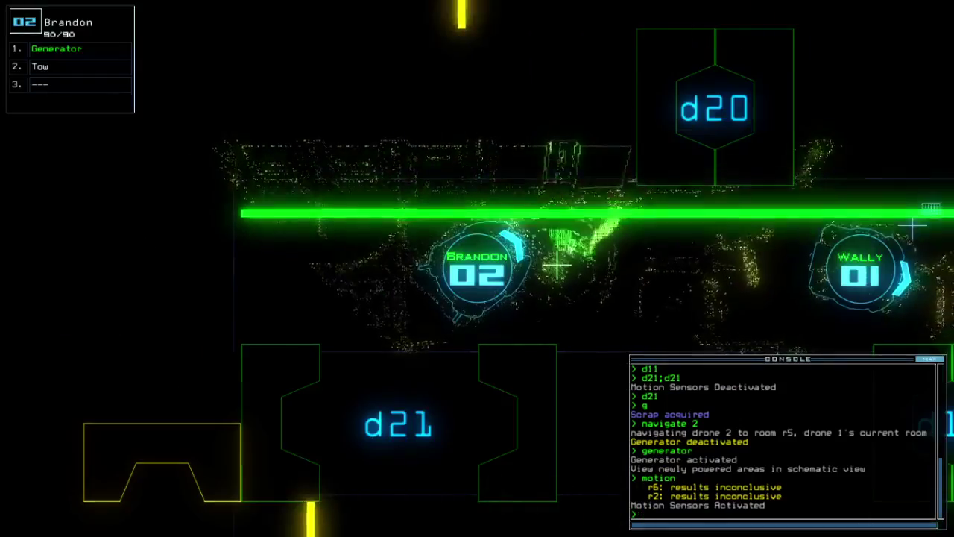
pyautogui.write('xxr3')
pyautogui.press('Return')
pyautogui.press('space')
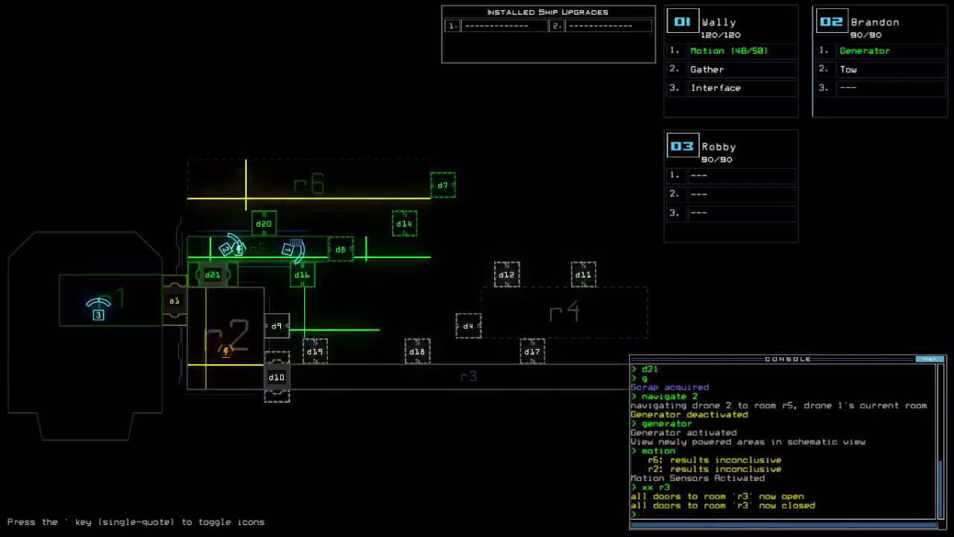
pyautogui.press('space')
pyautogui.write('xx r5')
pyautogui.press('Return')
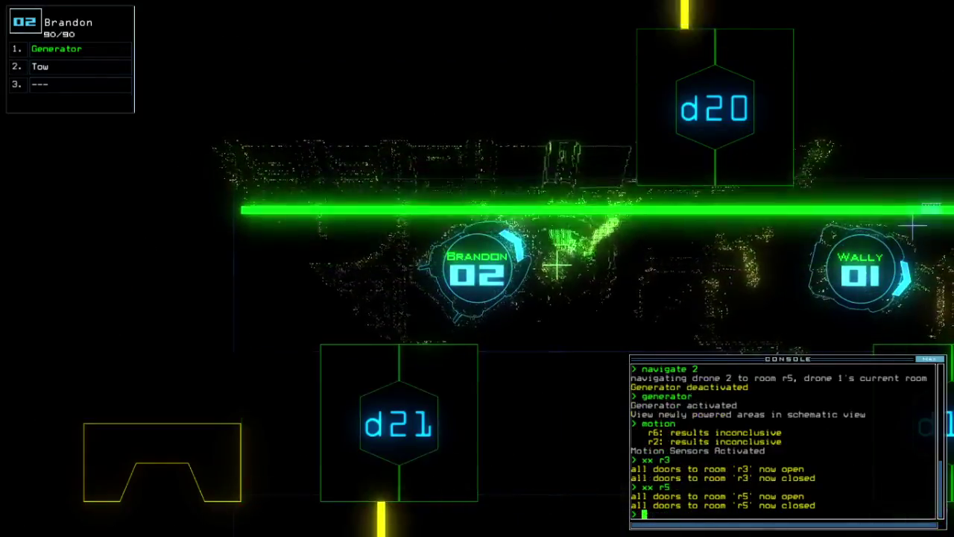
pyautogui.press('space')
pyautogui.press('space')
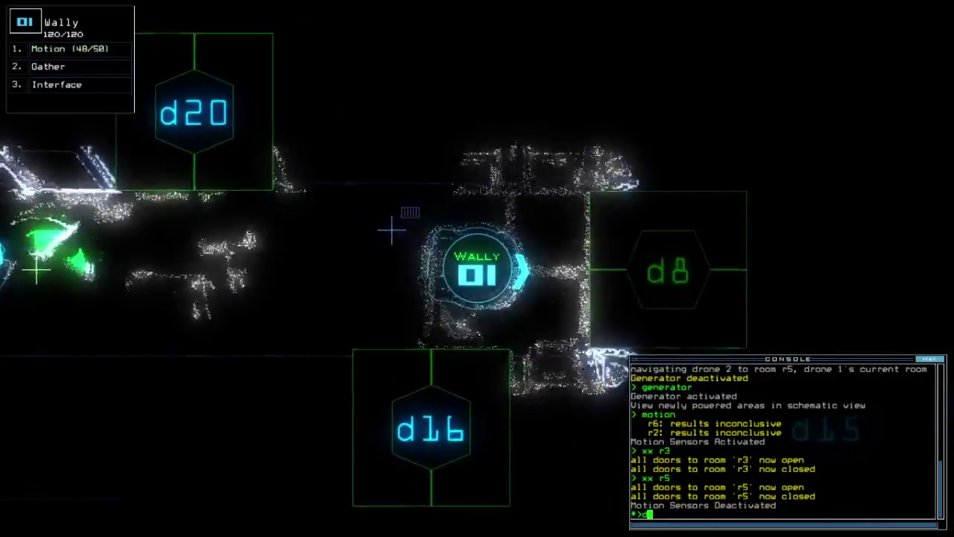
pyautogui.write('d8')
# Open doors d8, d14 and d16
pyautogui.press('Return')
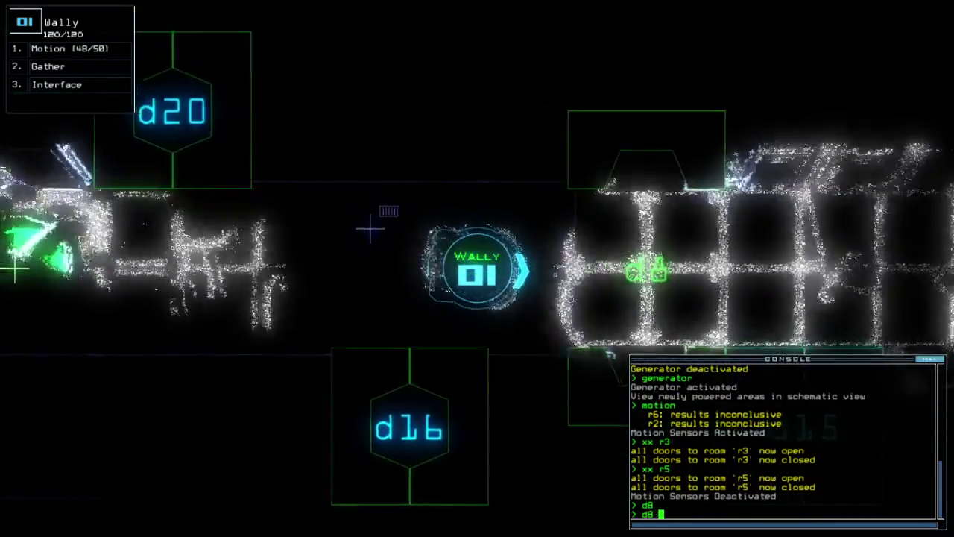
pyautogui.write('d8 d14')
pyautogui.press('Return')
pyautogui.press('space')
pyautogui.press('space')
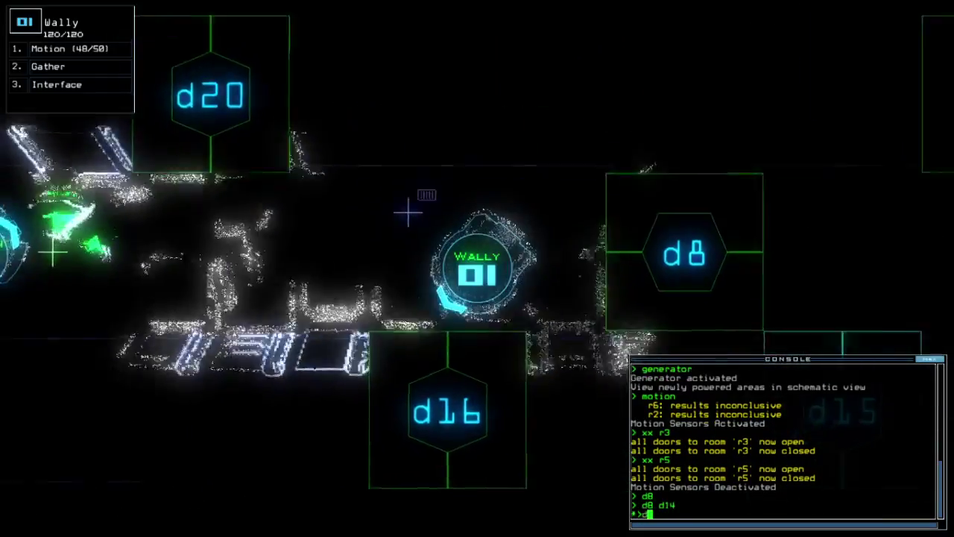
pyautogui.write('d16')
pyautogui.press('Return')
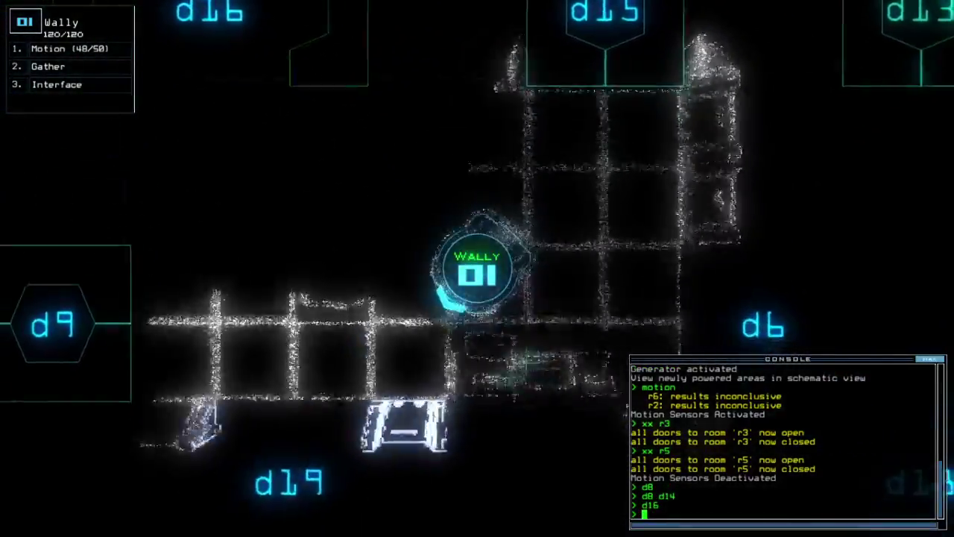
pyautogui.write('d16')
pyautogui.press('Return')
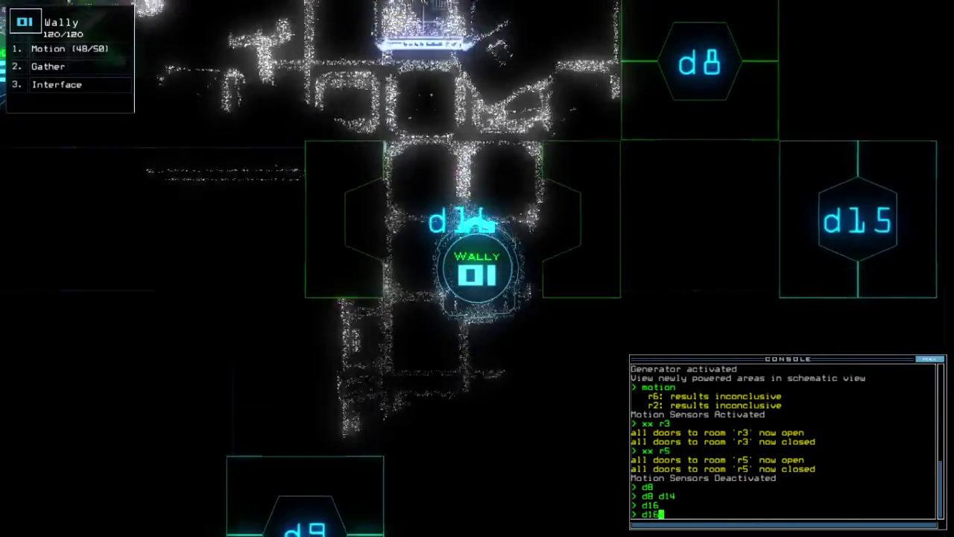
pyautogui.press('space')
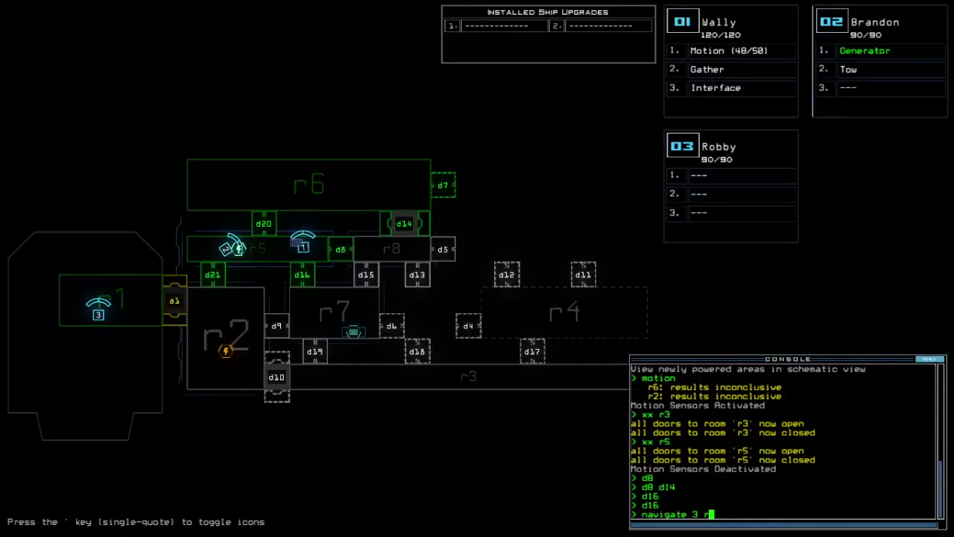
# Open door d20 and move Wally up through it
pyautogui.press('space')
pyautogui.write('3')
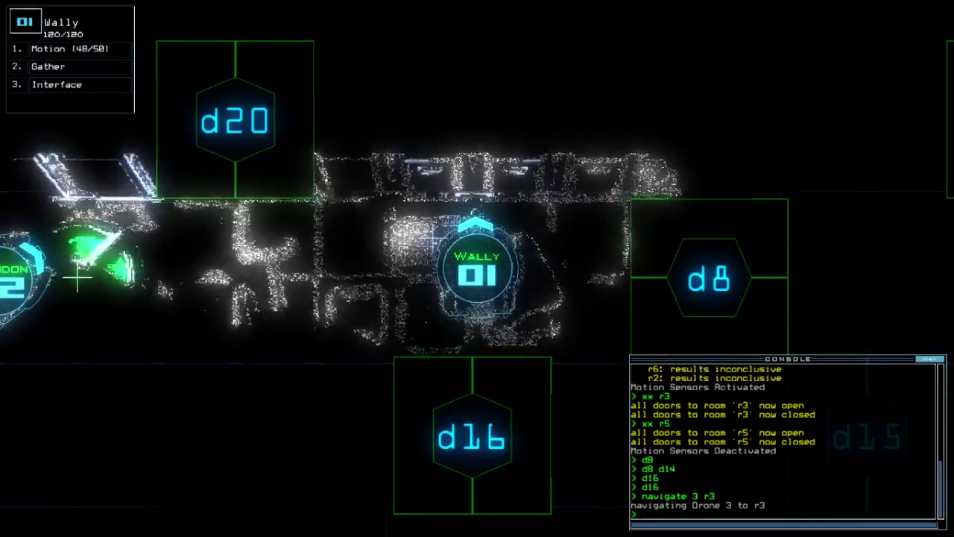
pyautogui.press('space')
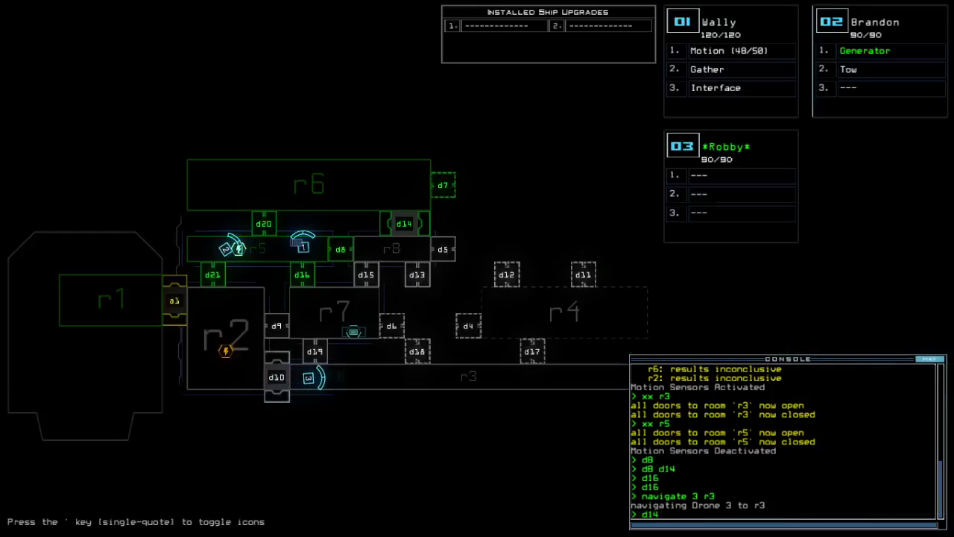
pyautogui.press('space')
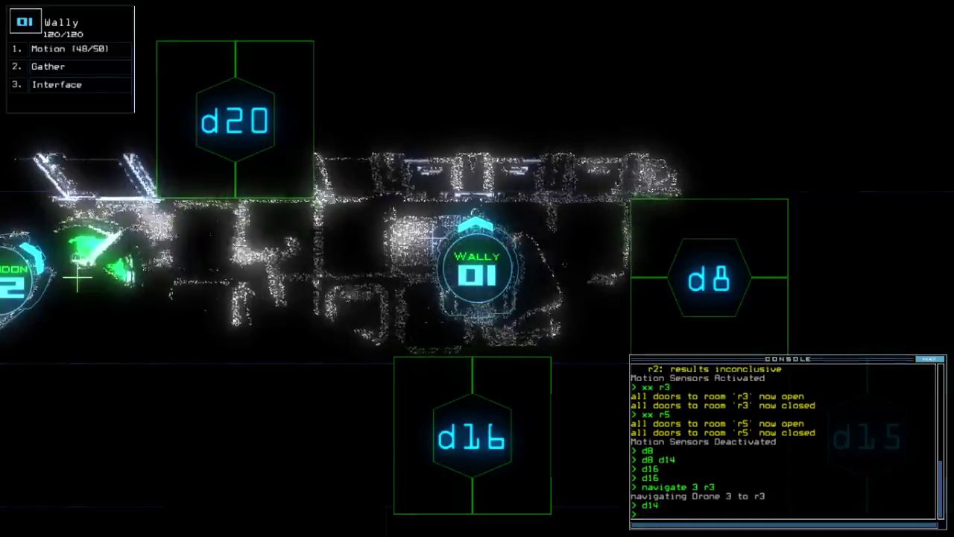
pyautogui.write('d20')
pyautogui.press('Return')
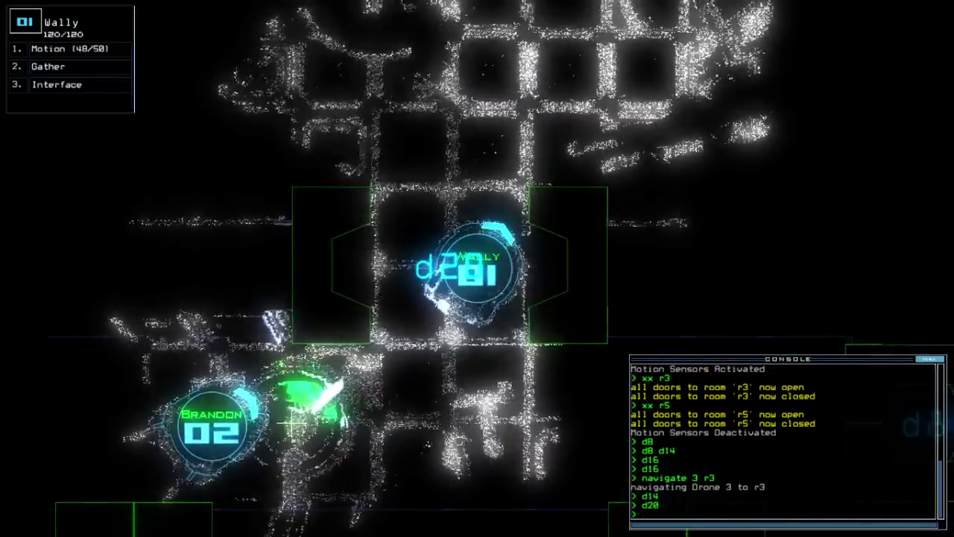
pyautogui.press('Up')
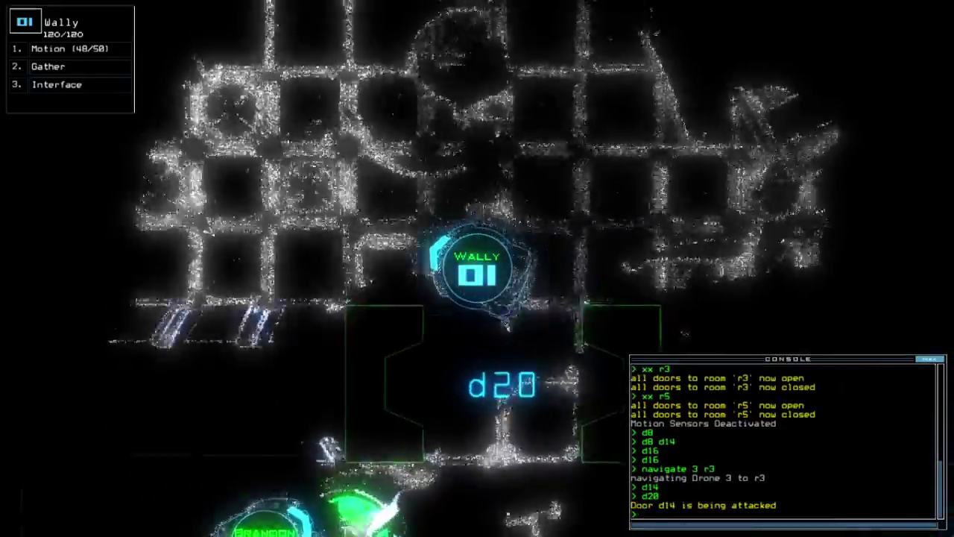
# Turn Wally around room r6, toggle door d7, and run a motion scan
pyautogui.press('space')
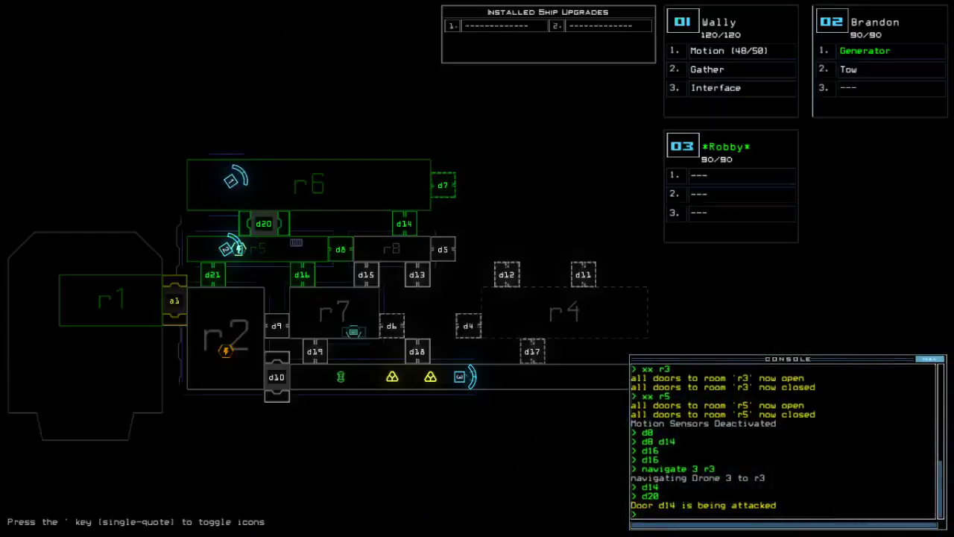
pyautogui.press('space')
pyautogui.press('Right')
pyautogui.press('Right')
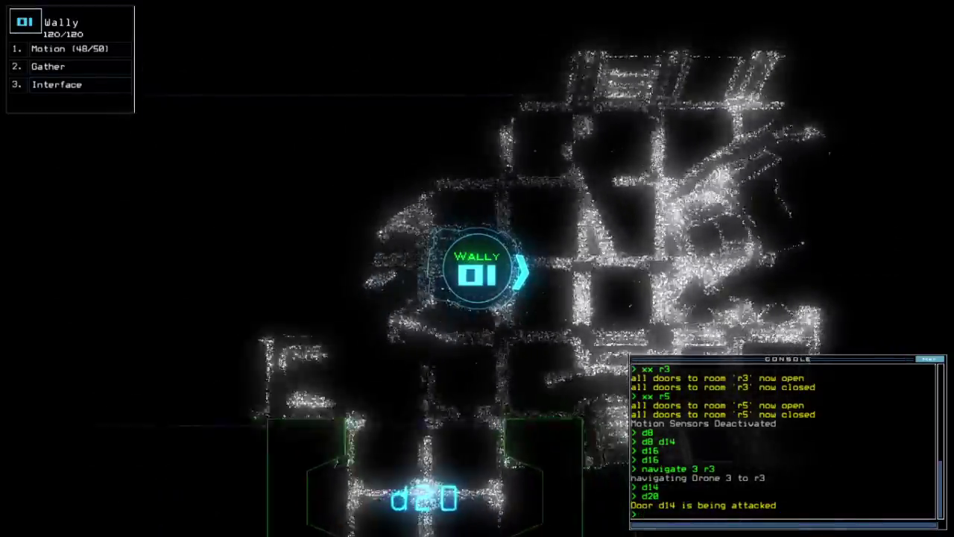
pyautogui.press('Right')
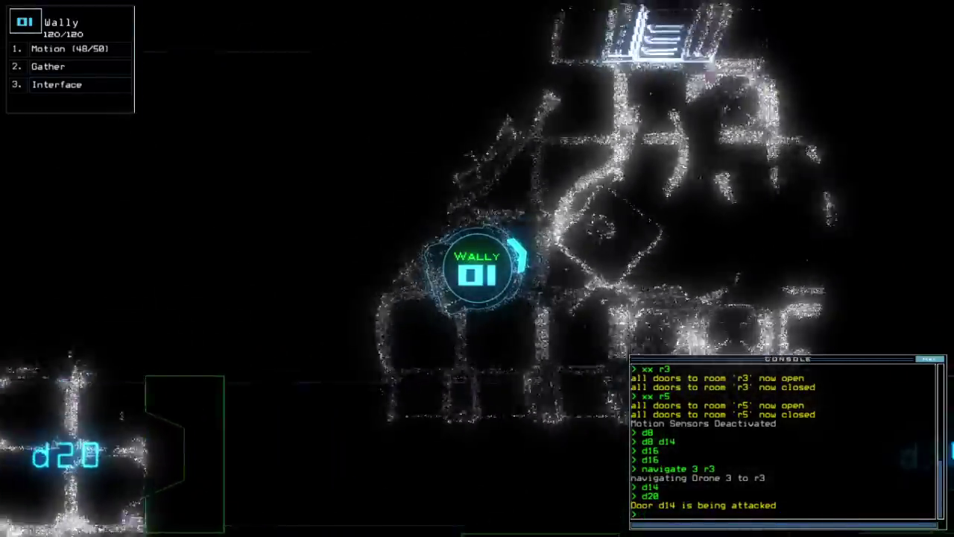
pyautogui.write('d7;d7')
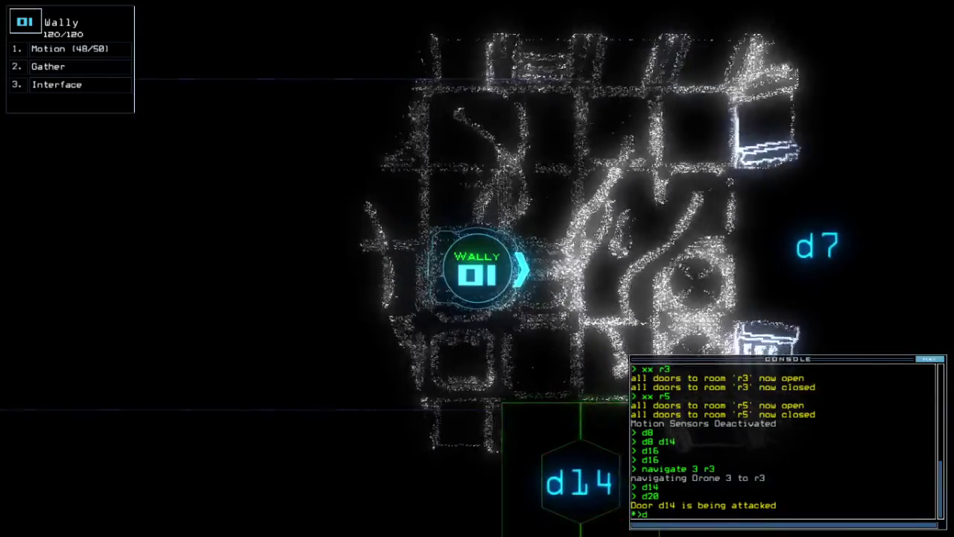
pyautogui.press('Return')
pyautogui.press('space')
pyautogui.press('space')
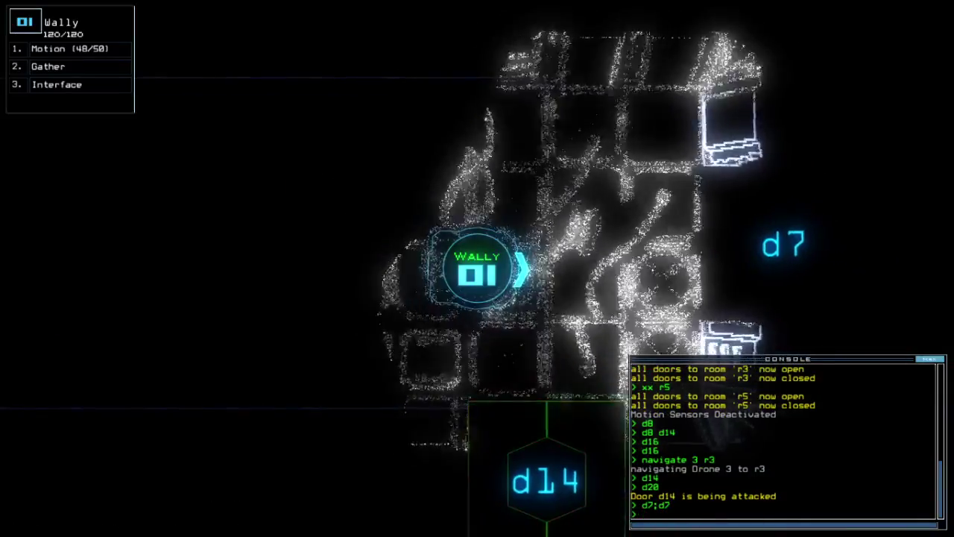
pyautogui.press('Return')
pyautogui.press('space')
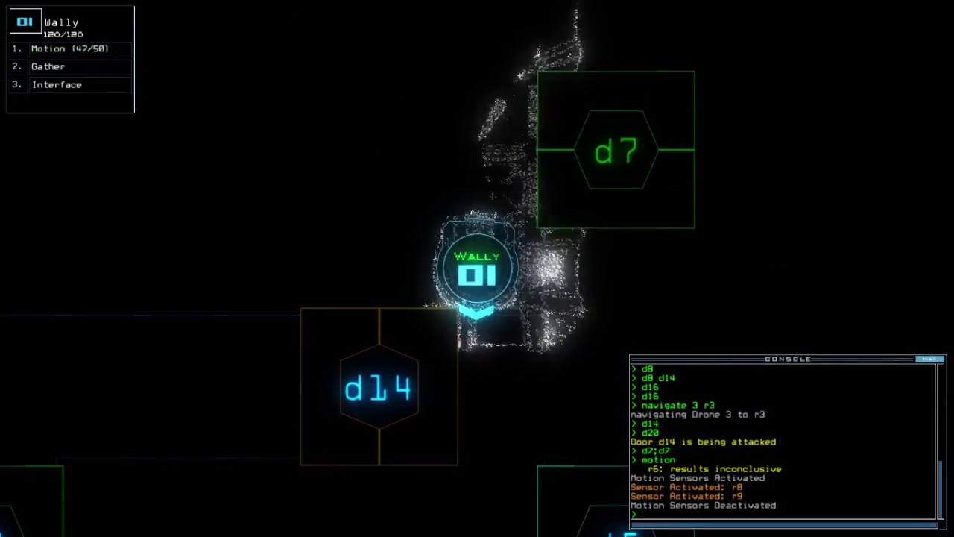
# Open door d7 and close it again
pyautogui.press('space')
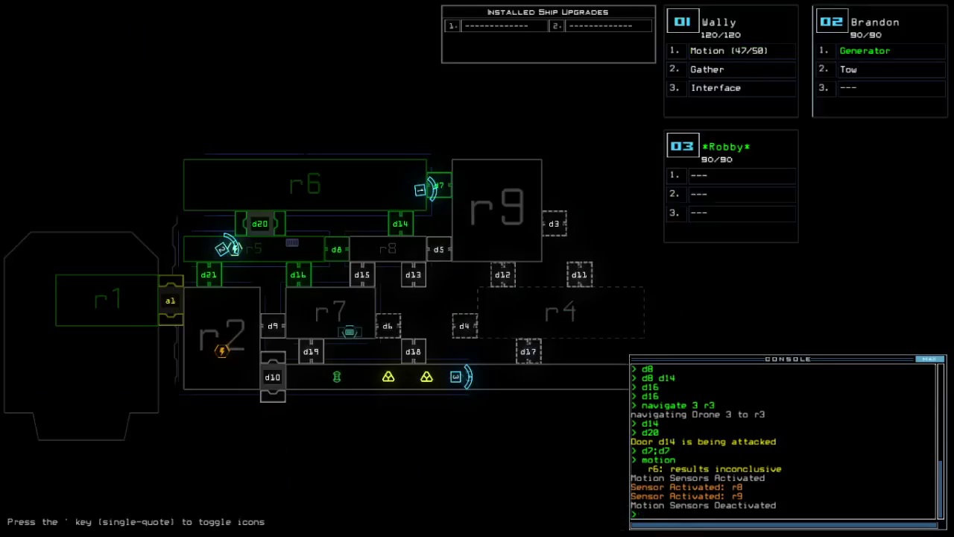
pyautogui.press('space')
pyautogui.write('d7')
pyautogui.press('Return')
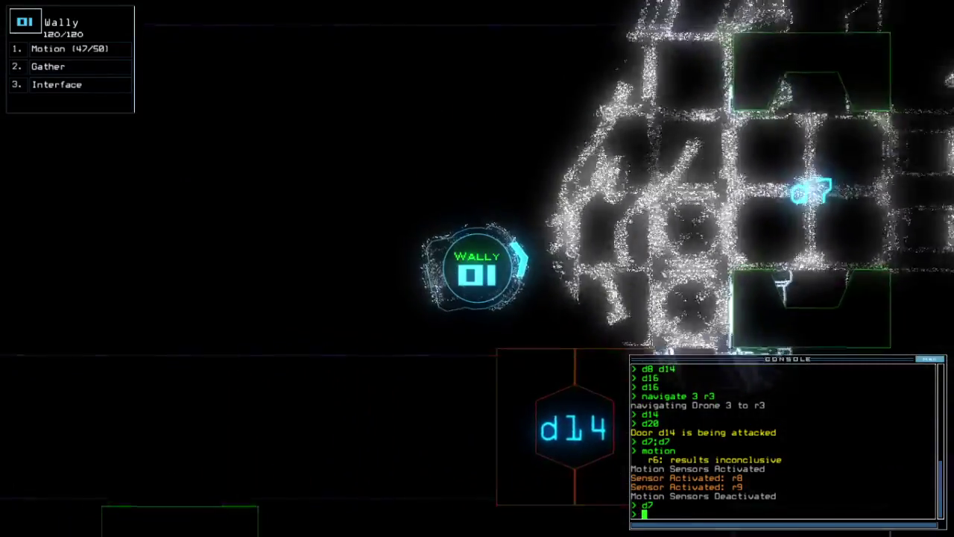
pyautogui.write('d7')
pyautogui.press('Return')
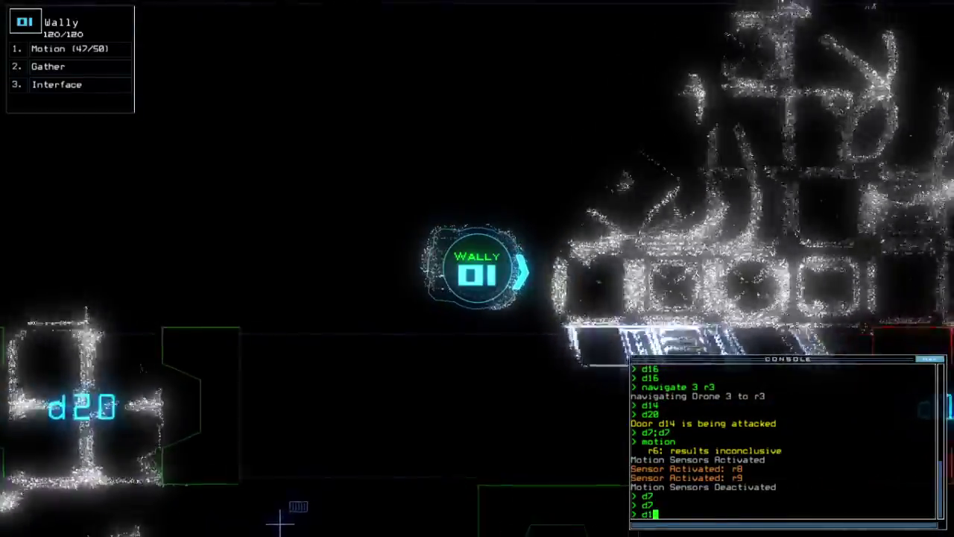
pyautogui.write('d14 d20')
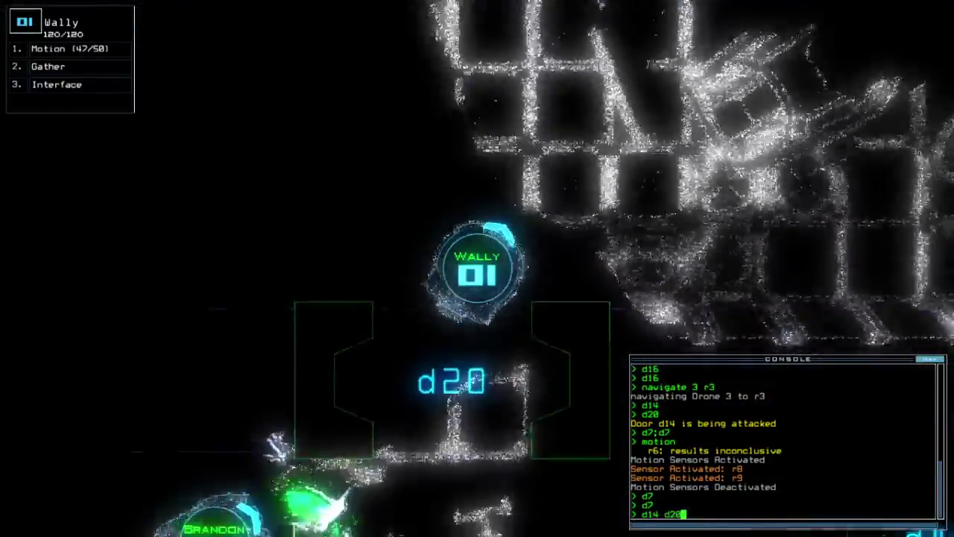
# Toggle doors d14 and d20 and flag rooms r9 and r6 on the map
pyautogui.press('Return')
pyautogui.press('space')
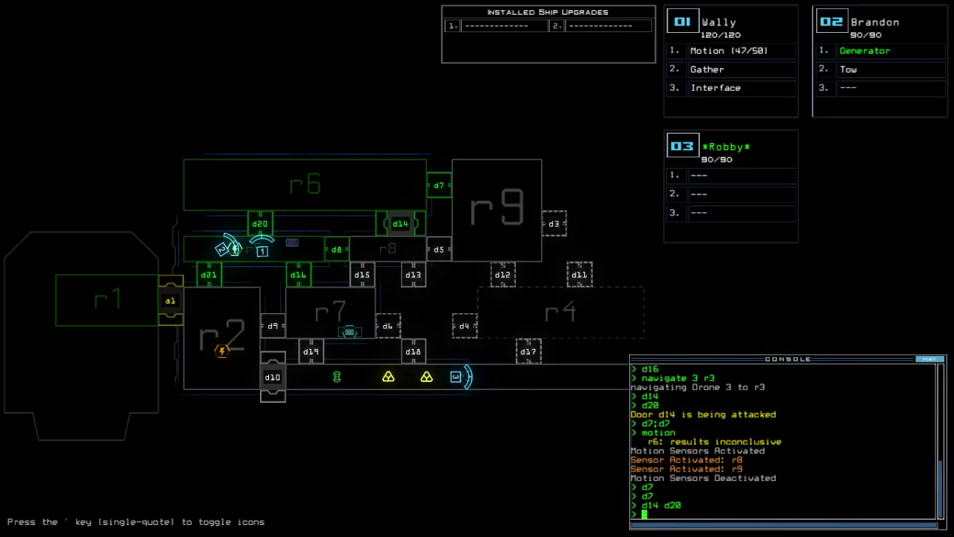
pyautogui.write('f r9')
pyautogui.press('Return')
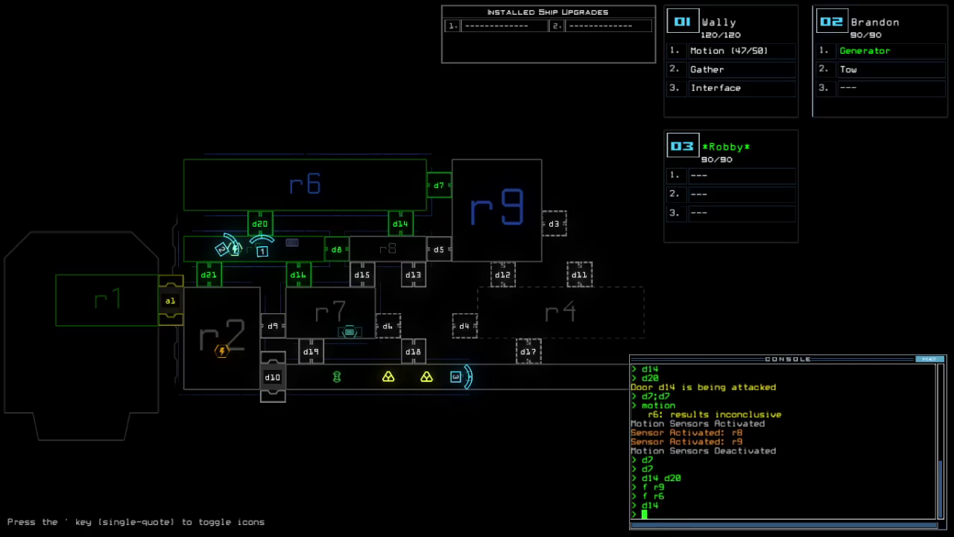
pyautogui.press('space')
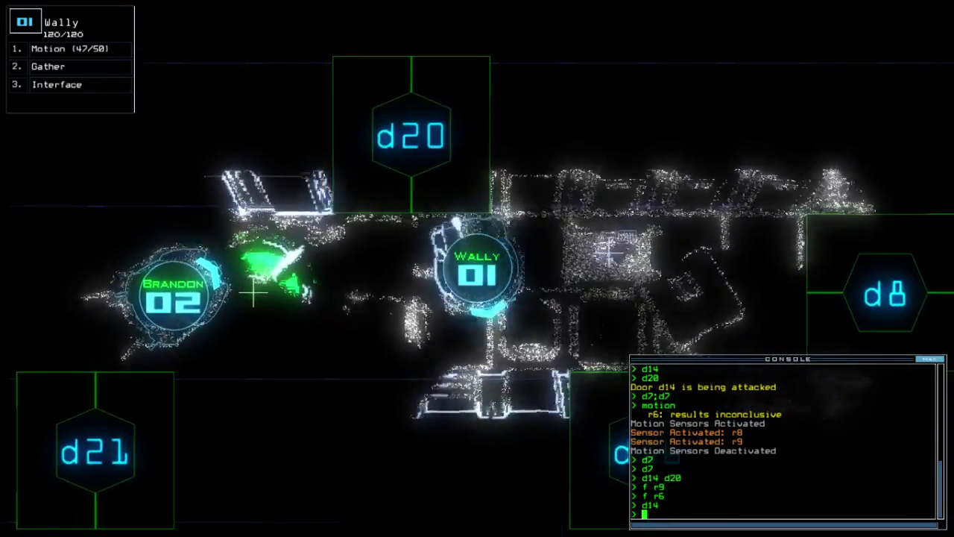
pyautogui.press('space')
pyautogui.write('d')
# Reactivate the generator, open door d21, and send Robby back to r1
pyautogui.press('space')
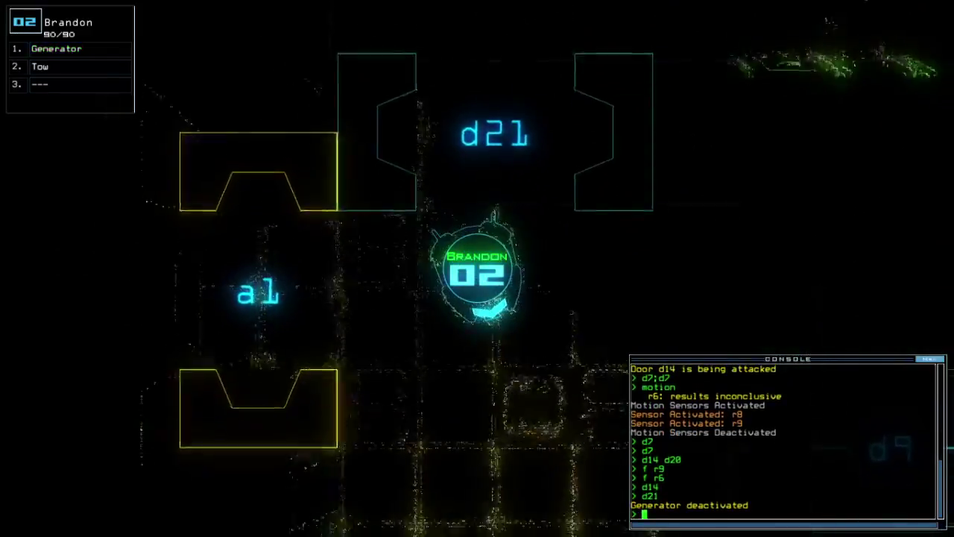
pyautogui.write('generator')
pyautogui.press('Return')
pyautogui.press('1')
pyautogui.press('Down')
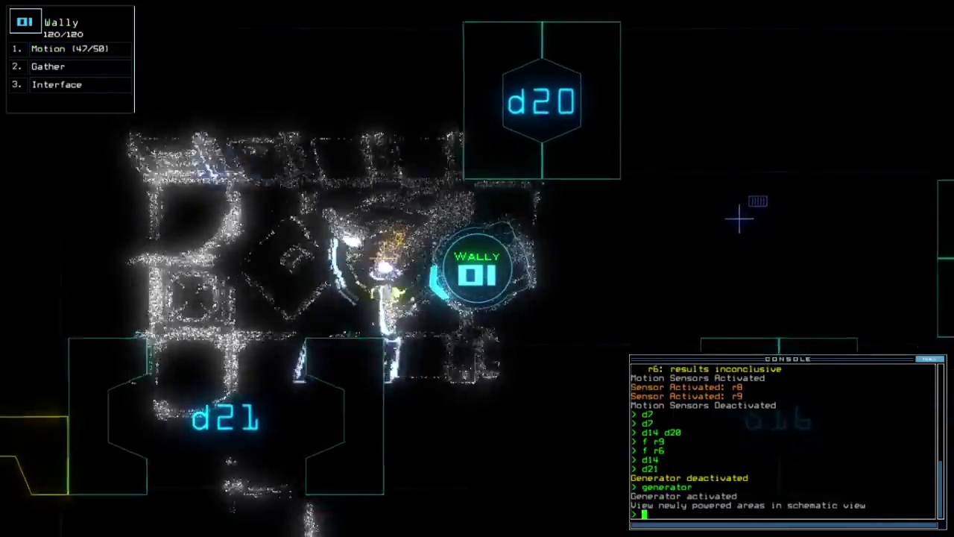
pyautogui.write('21')
pyautogui.press('Return')
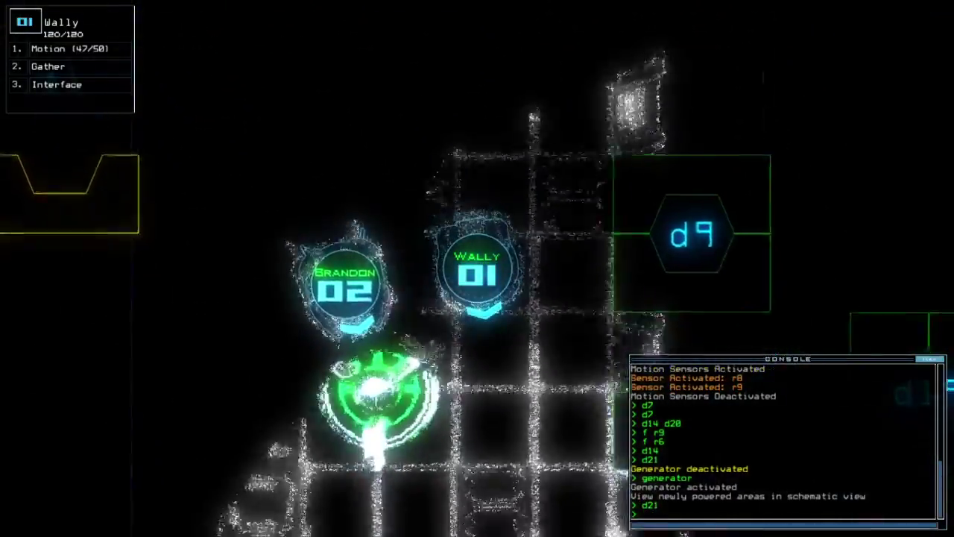
pyautogui.write('back 3')
pyautogui.press('Return')
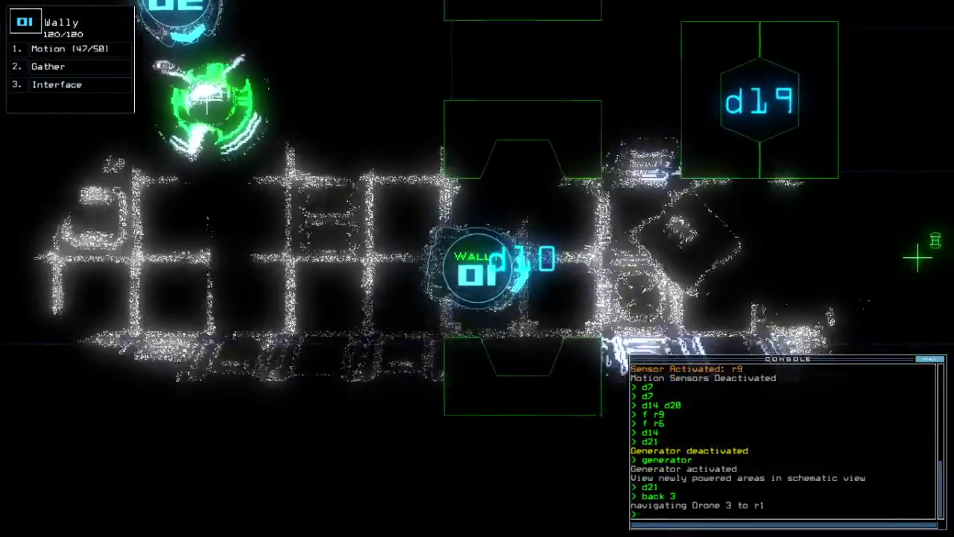
pyautogui.write('g')
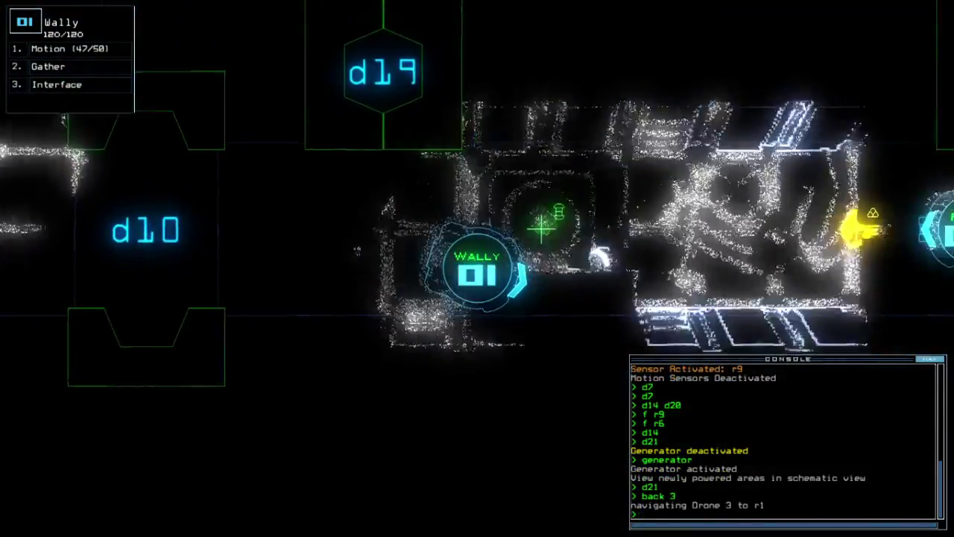
# Gather fuel, open door d18, and collect scrap with Wally
pyautogui.press('Return')
pyautogui.press('space')
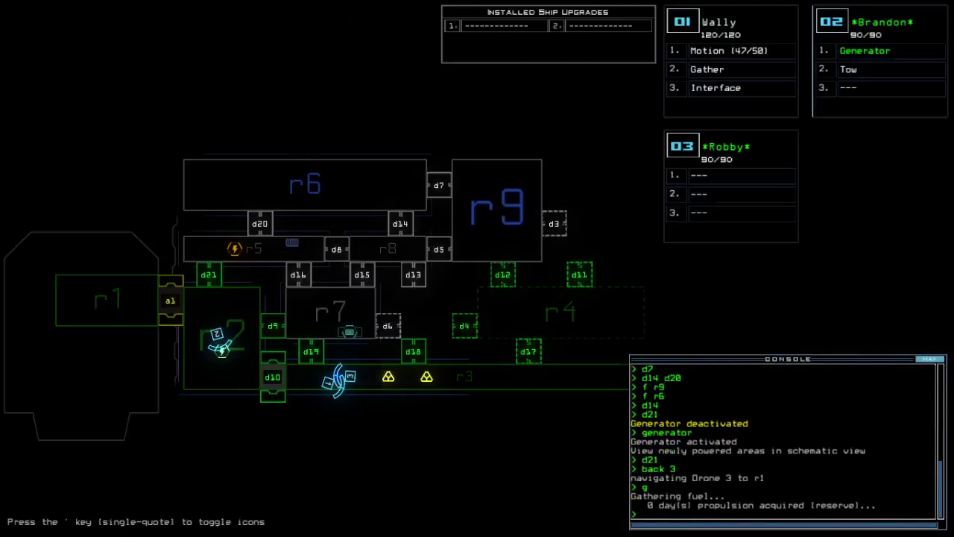
pyautogui.press('space')
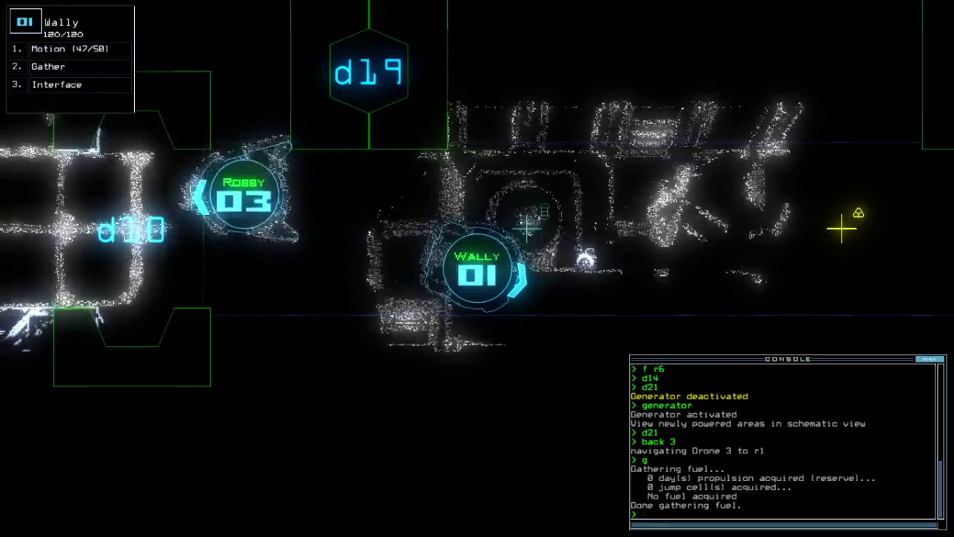
pyautogui.write('d18;d18')
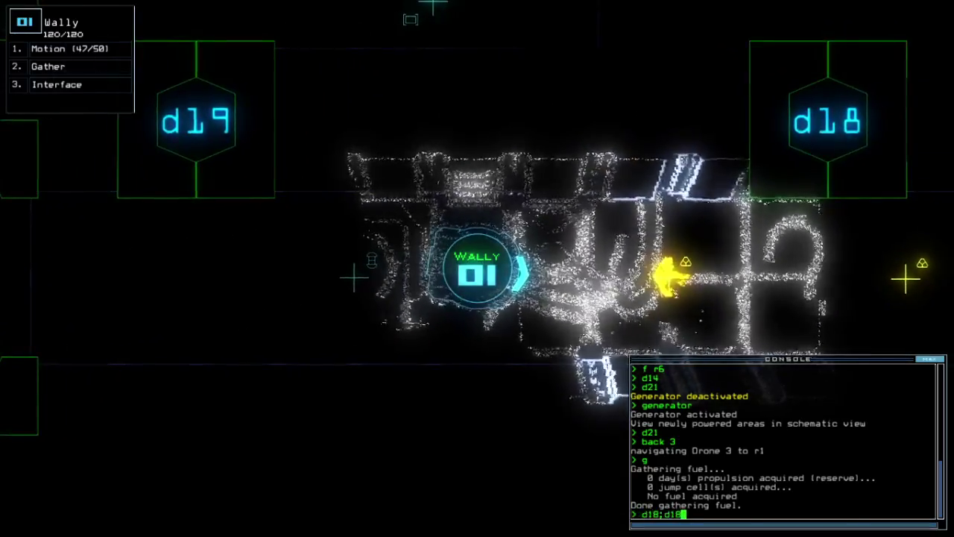
pyautogui.press('Return')
pyautogui.press('space')
pyautogui.press('space')
pyautogui.write('g')
pyautogui.press('Return')
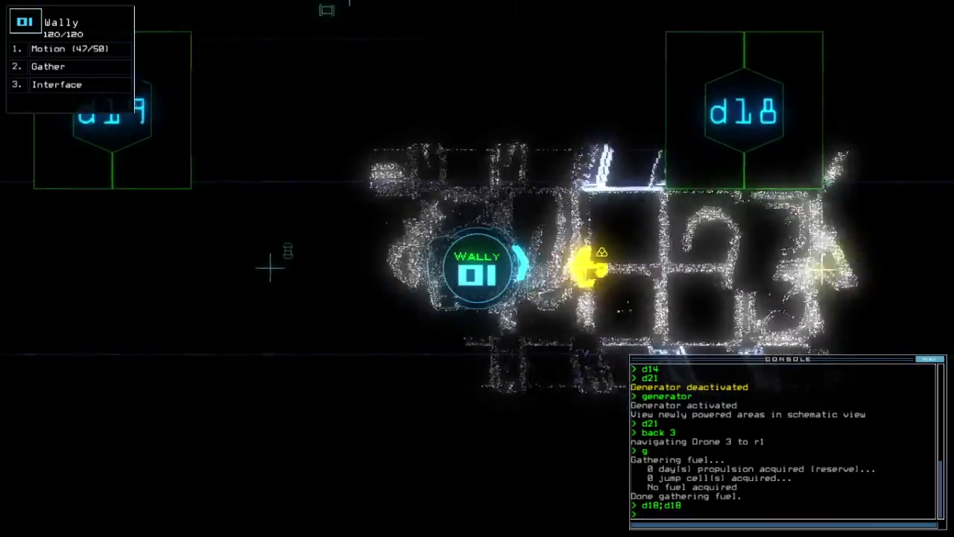
pyautogui.write('g')
pyautogui.press('Return')
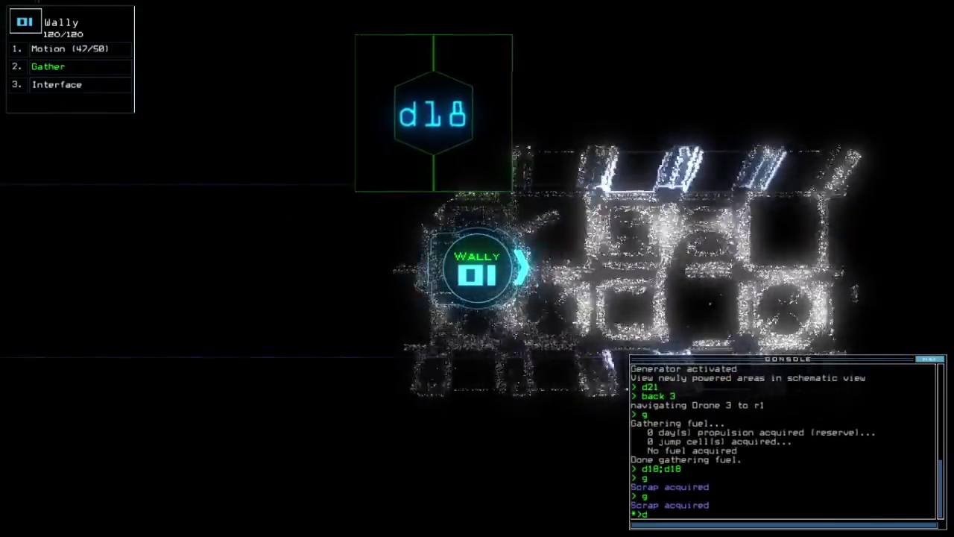
pyautogui.write('d18')
# Collect more scrap, take Wally through d18 and d17, and run the ship scan
pyautogui.press('Return')
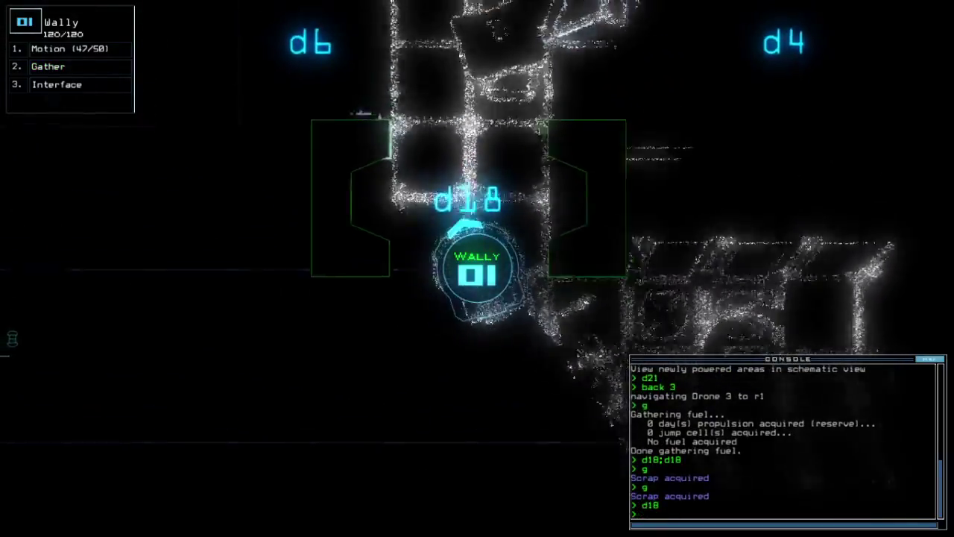
pyautogui.write('g')
pyautogui.press('Return')
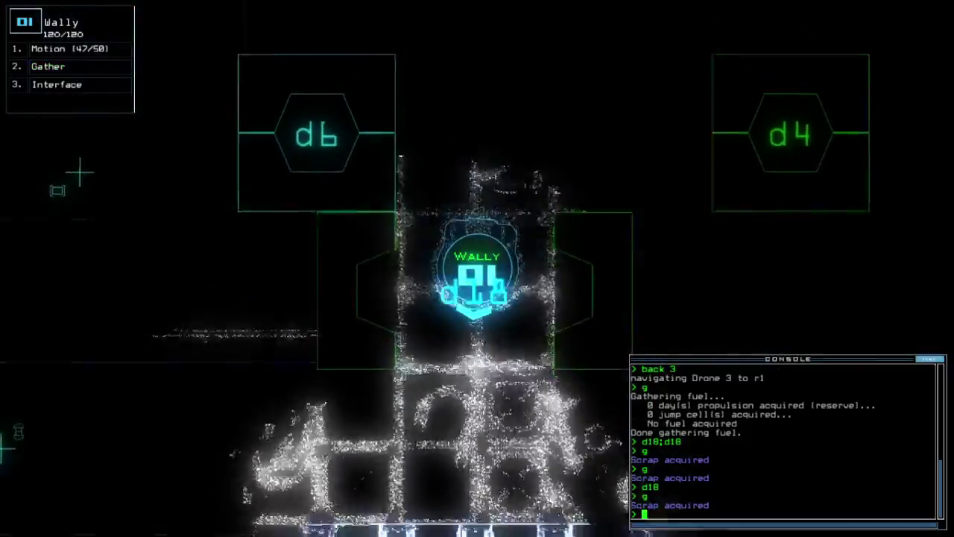
pyautogui.write('d18')
pyautogui.press('Return')
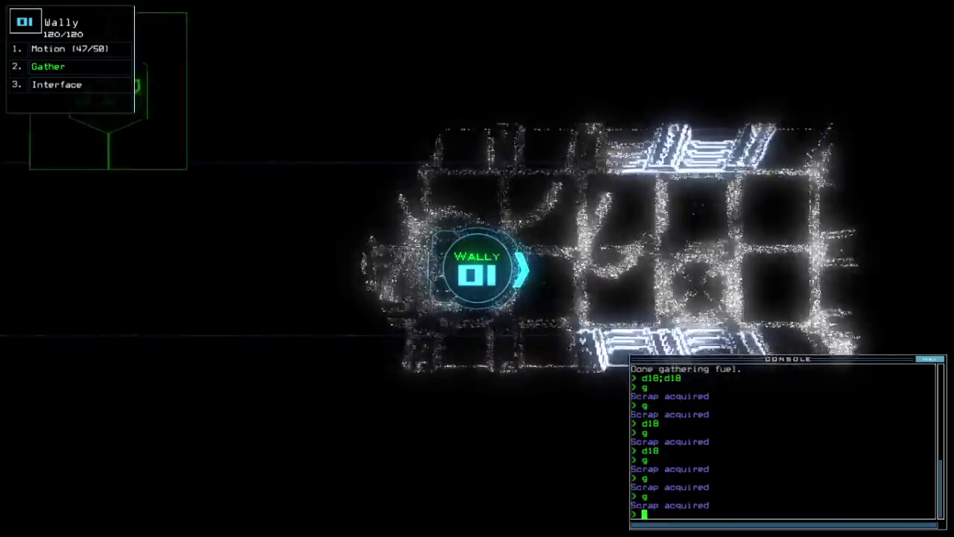
pyautogui.press('Tab')
pyautogui.press('Tab')
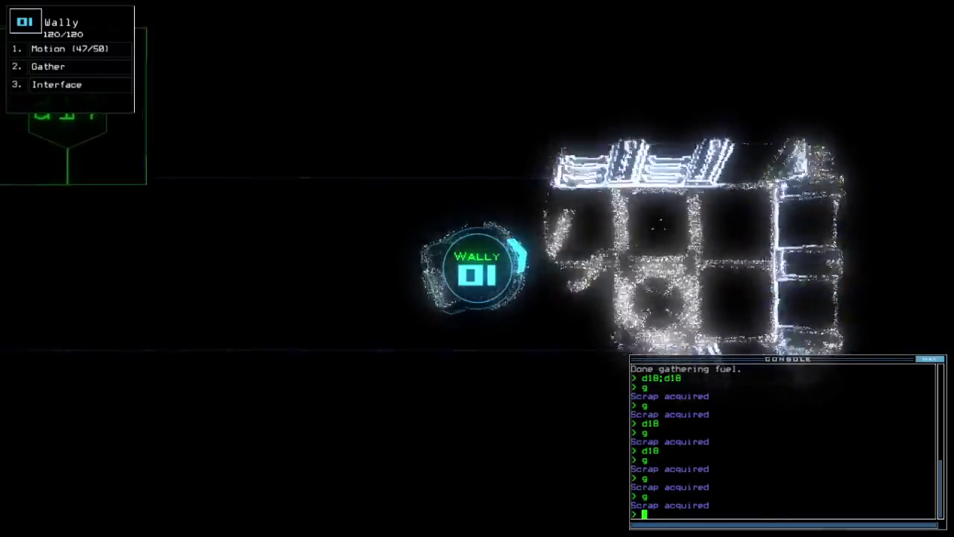
pyautogui.write('d17')
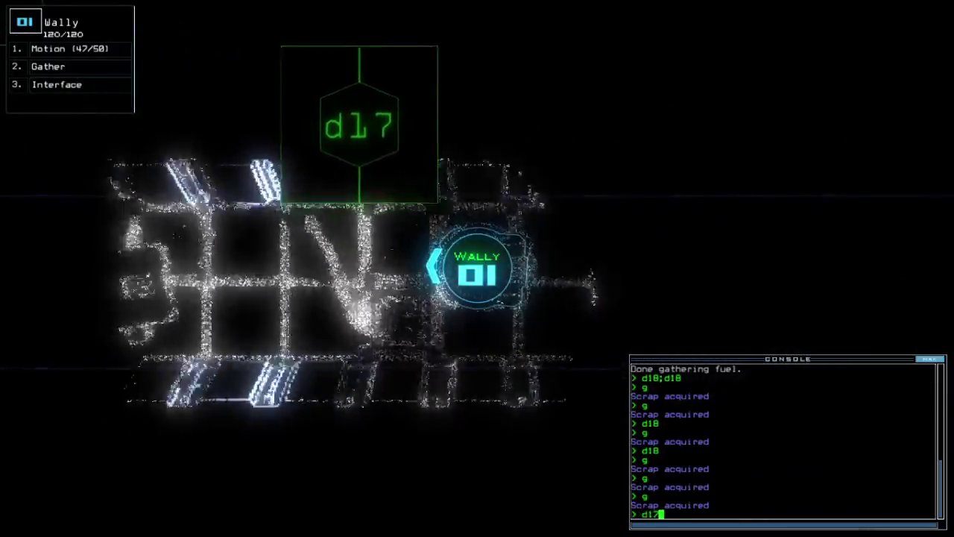
pyautogui.write('dc')
pyautogui.press('Return')
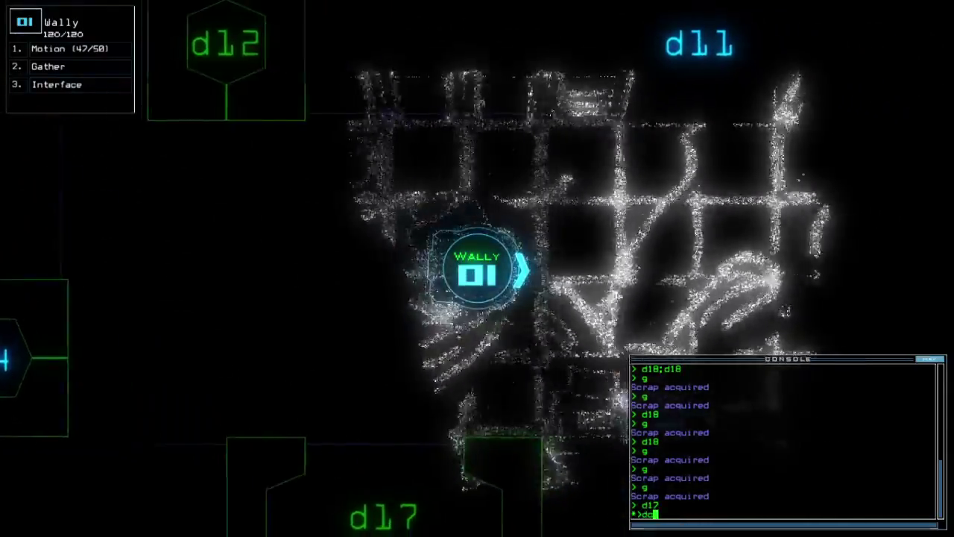
pyautogui.press('Return')
# Toggle door d11 and move Wally to collect scrap
pyautogui.press('space')
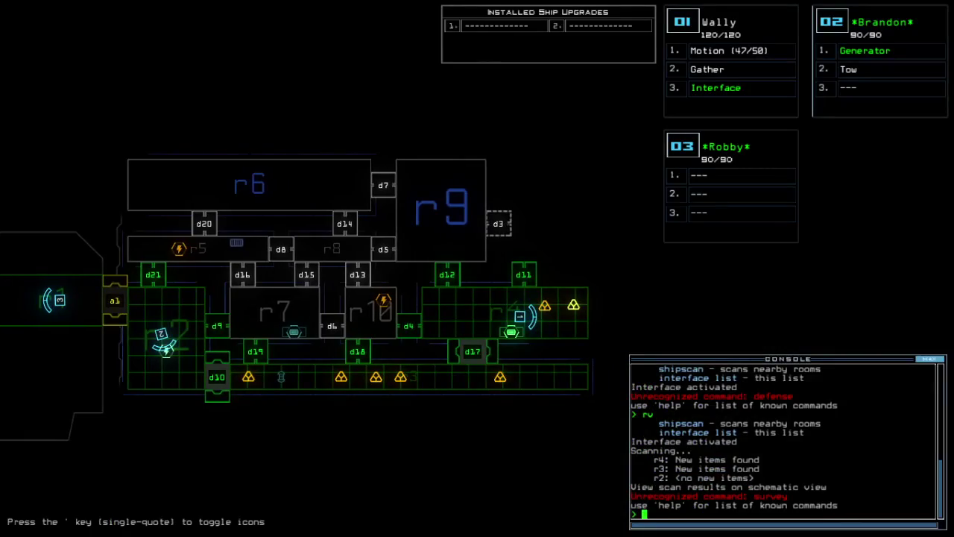
pyautogui.press('space')
pyautogui.write('d11;d11')
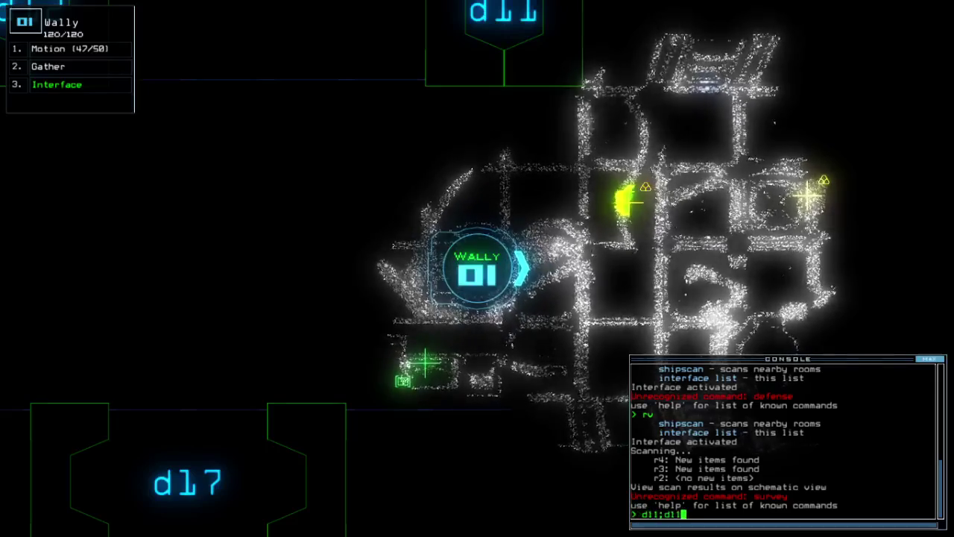
pyautogui.press('space')
pyautogui.press('space')
pyautogui.press('Return')
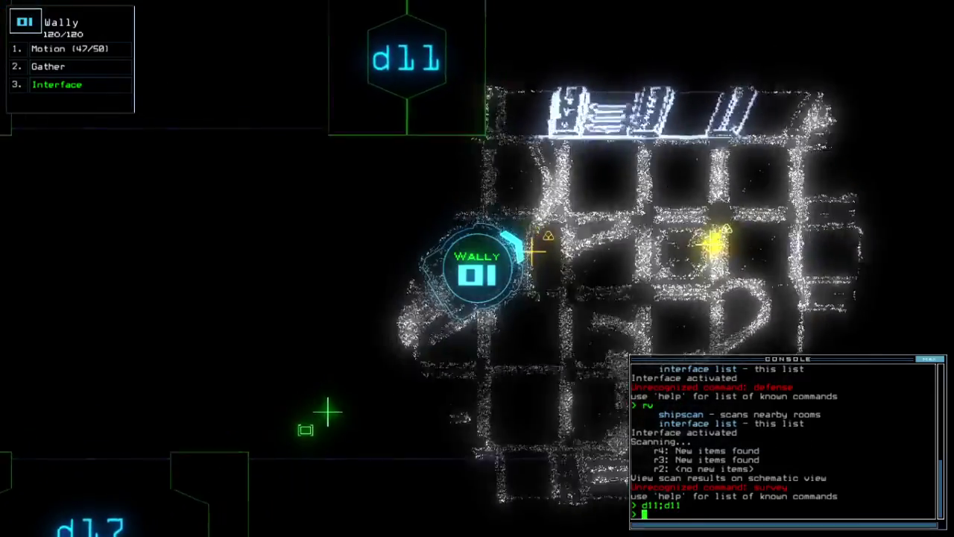
pyautogui.write('g')
pyautogui.press('Return')
# Gather a second load of scrap and open door d11 again
pyautogui.press('space')
pyautogui.write('g')
pyautogui.press('Return')
pyautogui.press('space')
pyautogui.press('space')
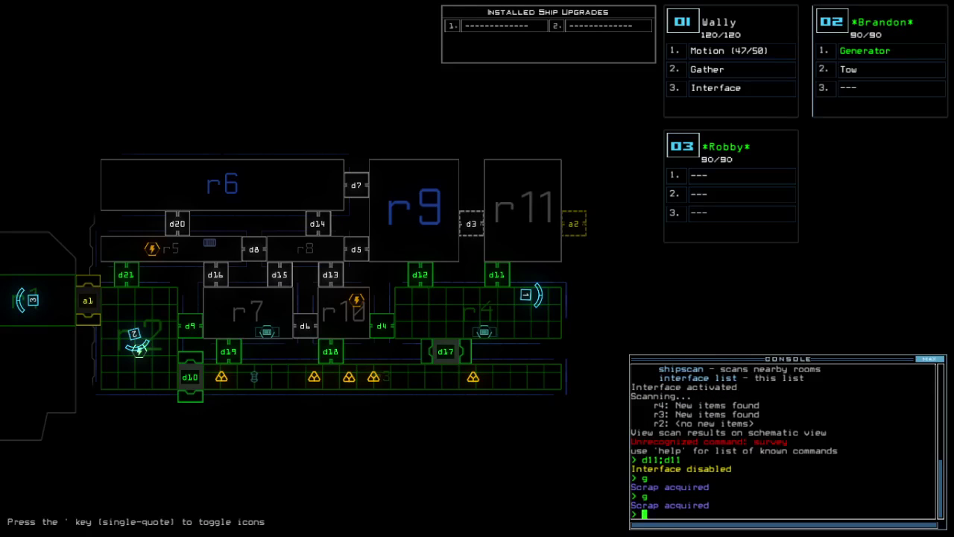
pyautogui.press('space')
pyautogui.write('d11')
pyautogui.press('Return')
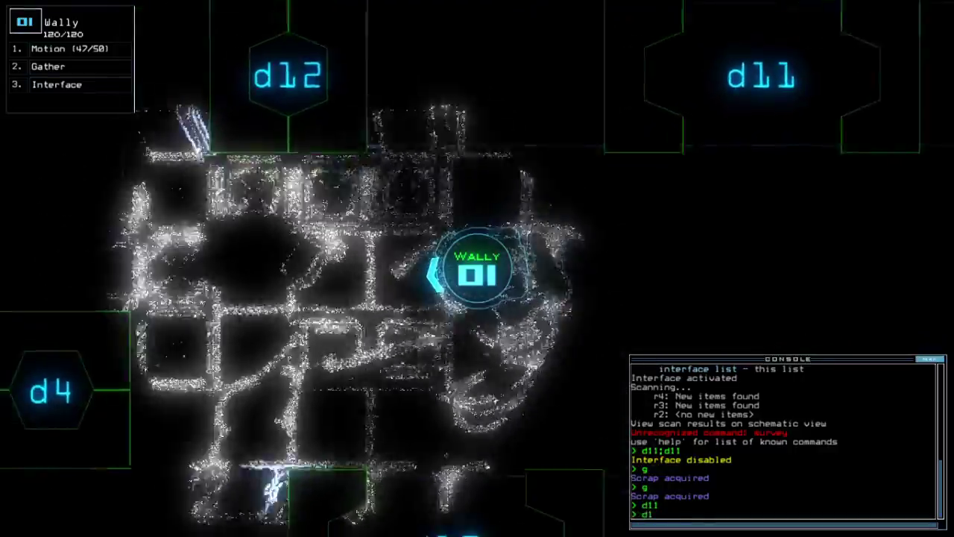
pyautogui.write('d12')
# Open door d12 and dismiss the module swap screen
pyautogui.press('Return')
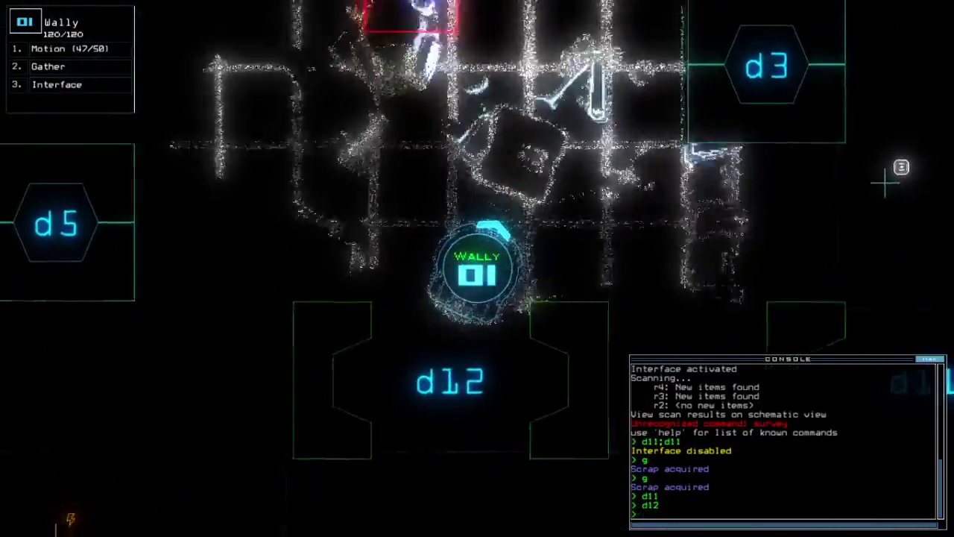
pyautogui.write('swap')
pyautogui.press('Return')
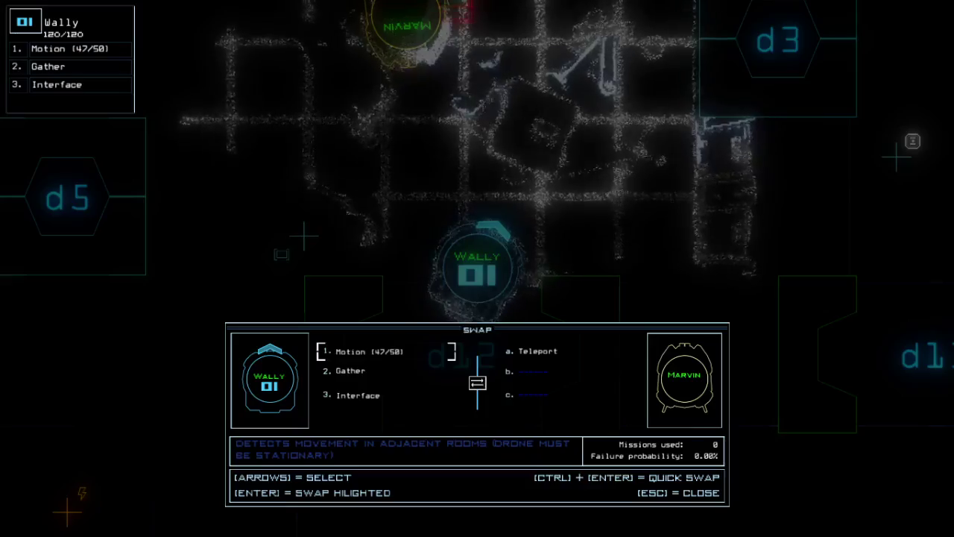
pyautogui.press('Escape')
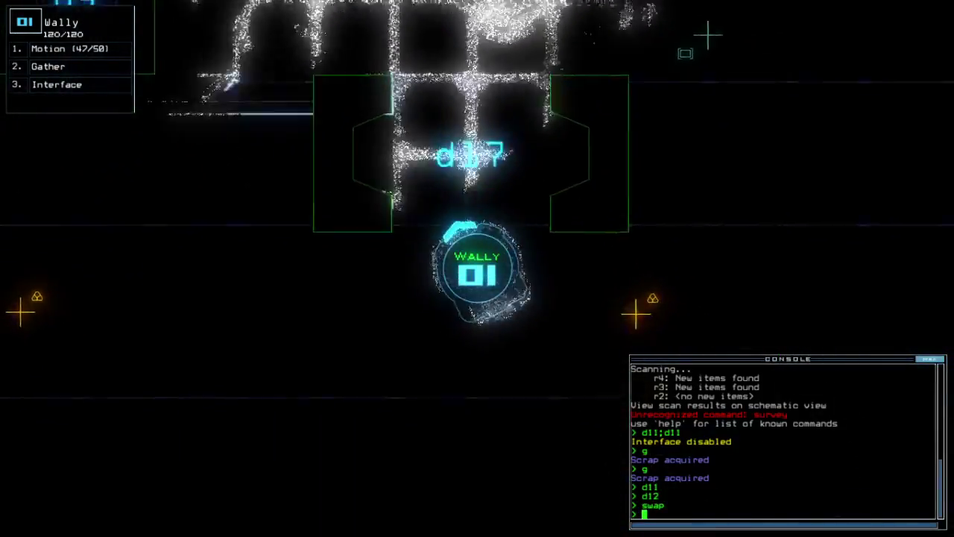
pyautogui.write('cccc')
# Close the four doors around Wally and collect three loads of scrap
pyautogui.press('Return')
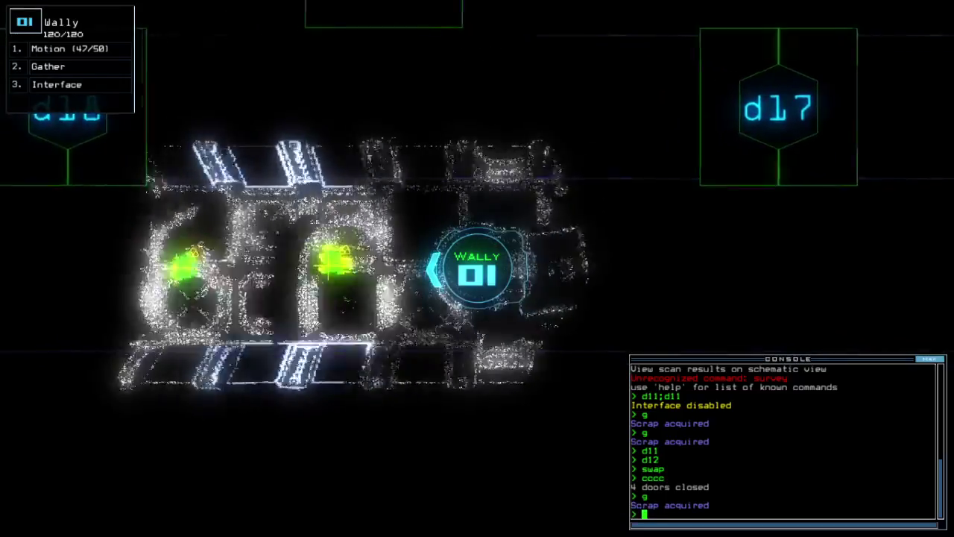
pyautogui.press('Return')
pyautogui.write('g')
pyautogui.press('Return')
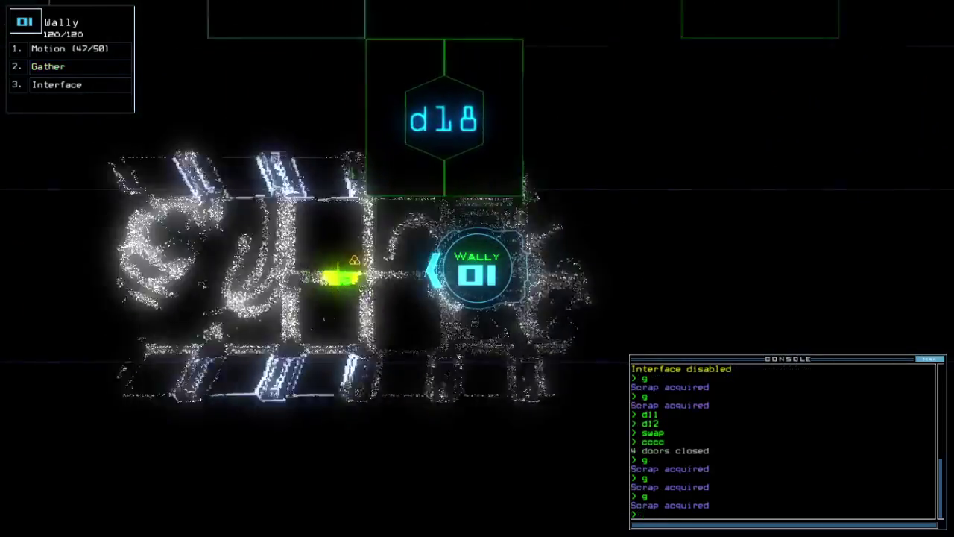
pyautogui.press('Return')
pyautogui.press('space')
pyautogui.write('d10 d18')
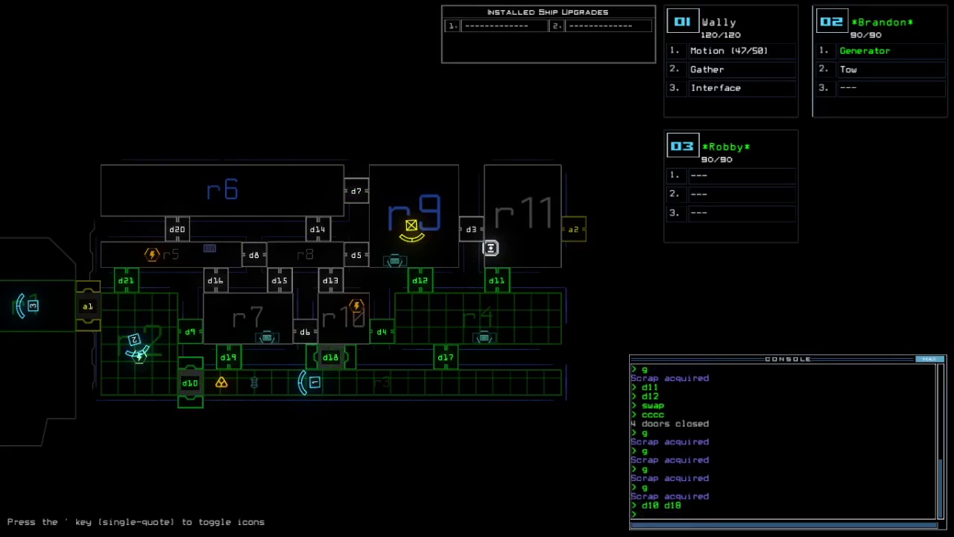
# Move Brandon to room r4 and switch its generator on there
pyautogui.press('space')
pyautogui.write('18')
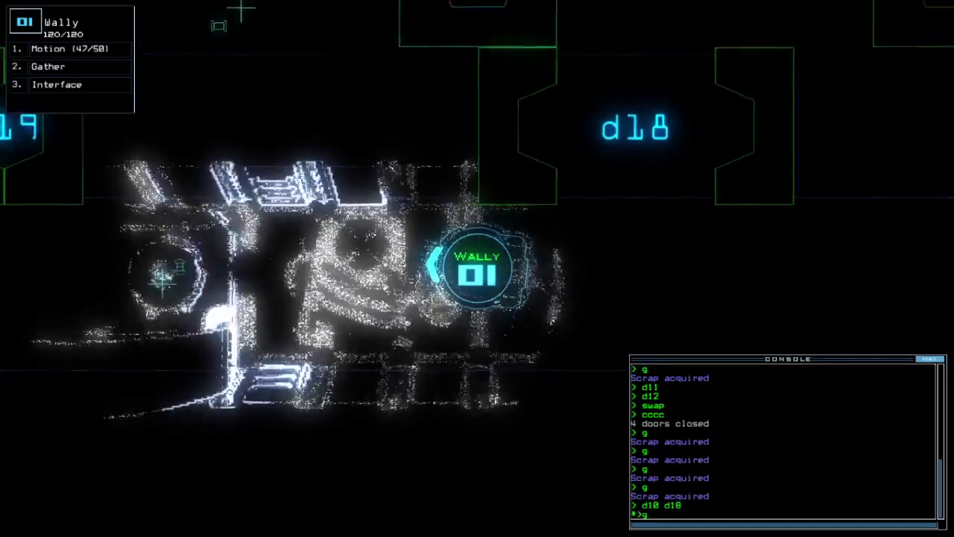
pyautogui.write('3g')
pyautogui.press('Return')
pyautogui.press('Return')
pyautogui.press('2')
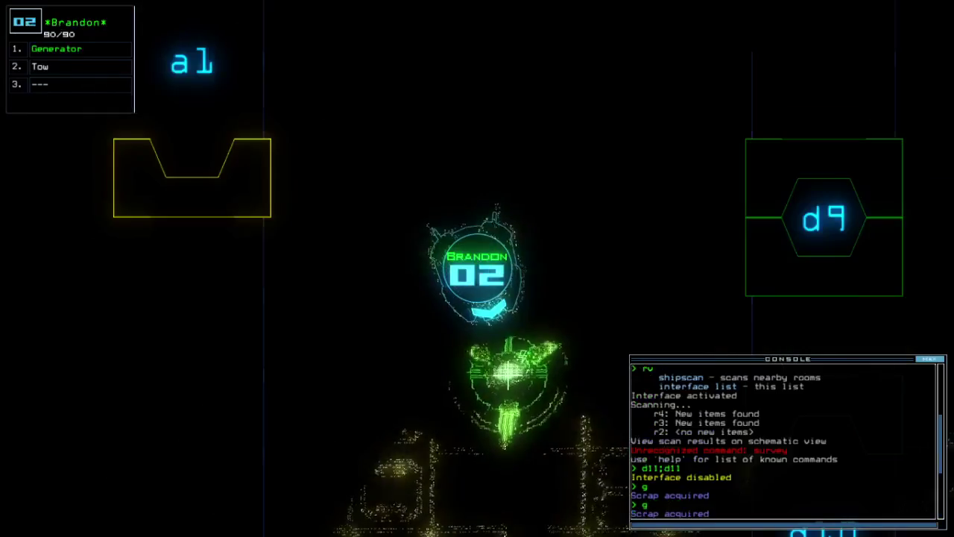
pyautogui.press('space')
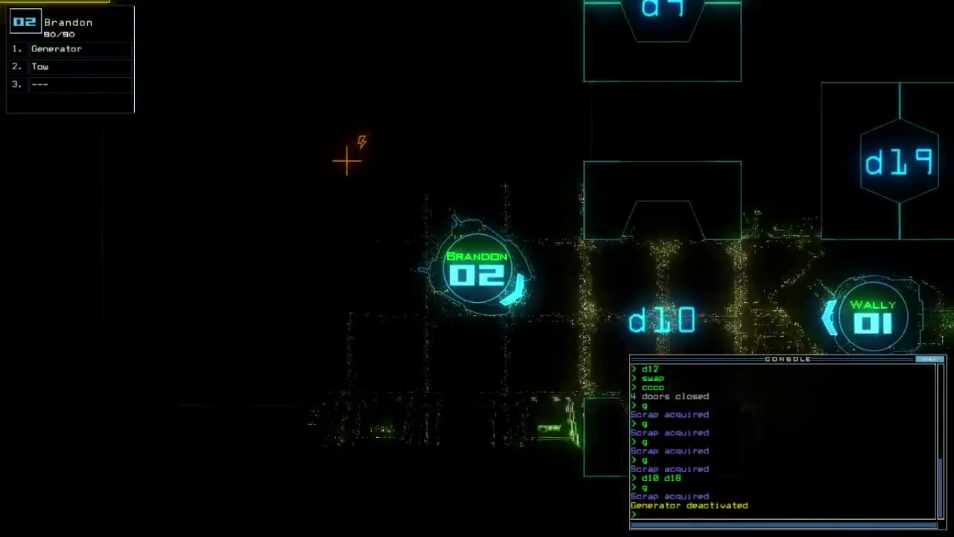
pyautogui.press('1')
pyautogui.press('2')
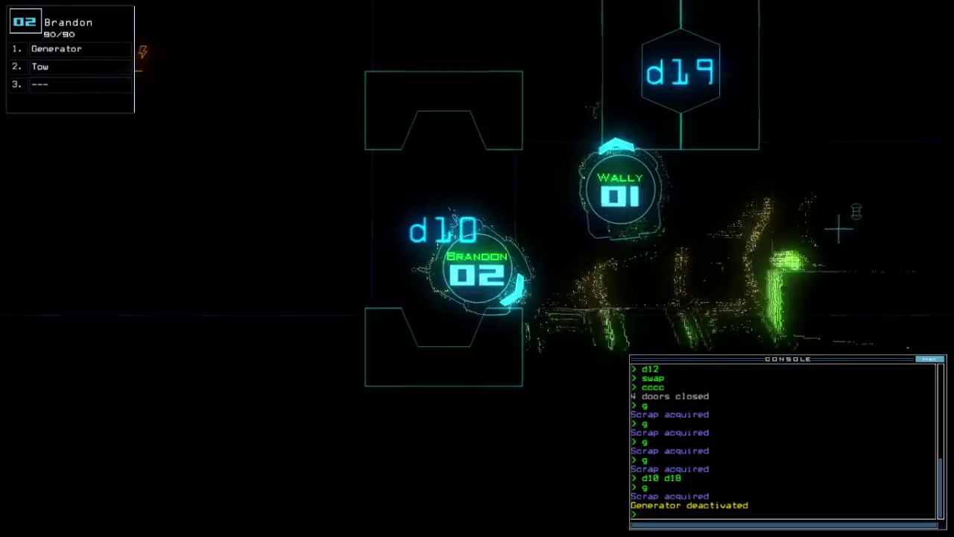
pyautogui.press('space')
pyautogui.press('space')
pyautogui.press('Right')
pyautogui.press('Right')
pyautogui.press('Right')
pyautogui.write('f r4')
pyautogui.press('Return')
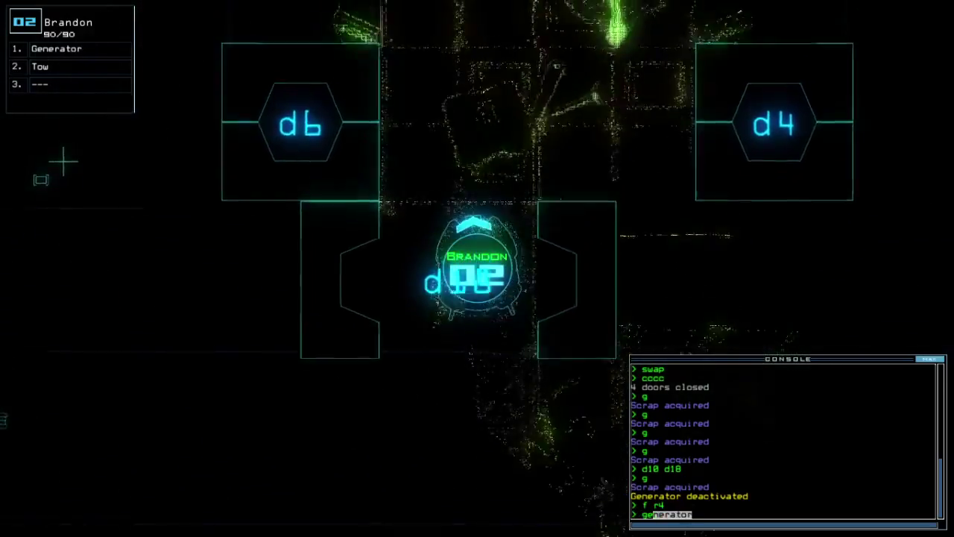
pyautogui.press('Return')
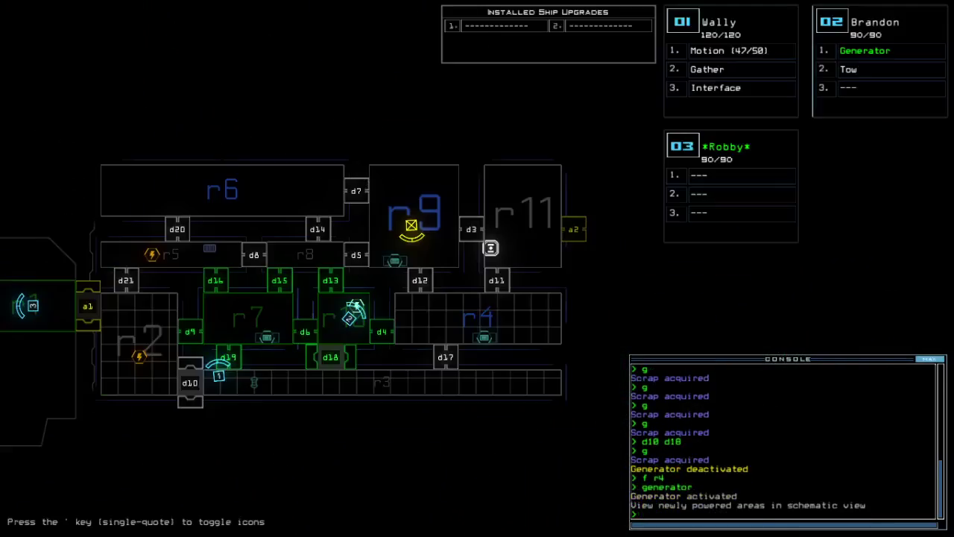
# Have Wally open door d6, collect scrap, and close the nearby doors
pyautogui.press('space')
pyautogui.write('d1')
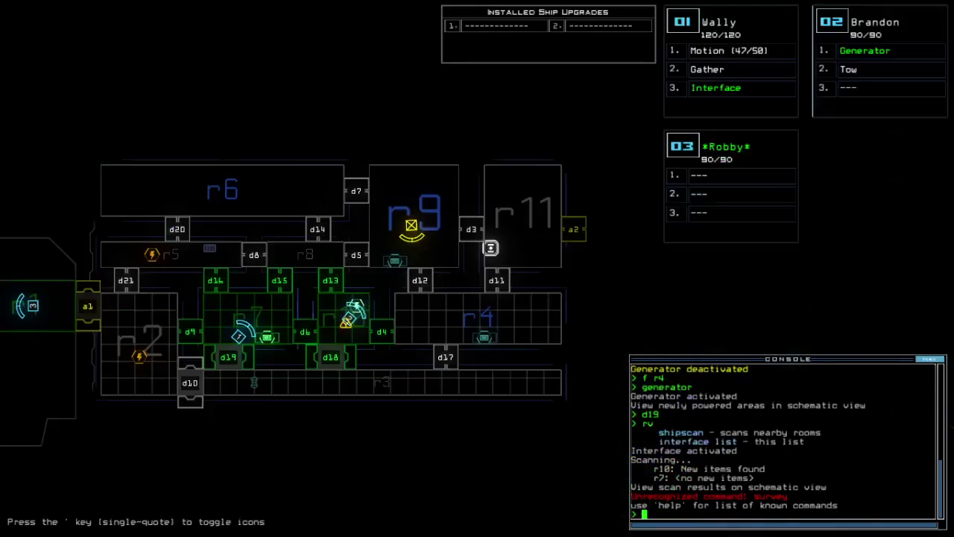
pyautogui.press('space')
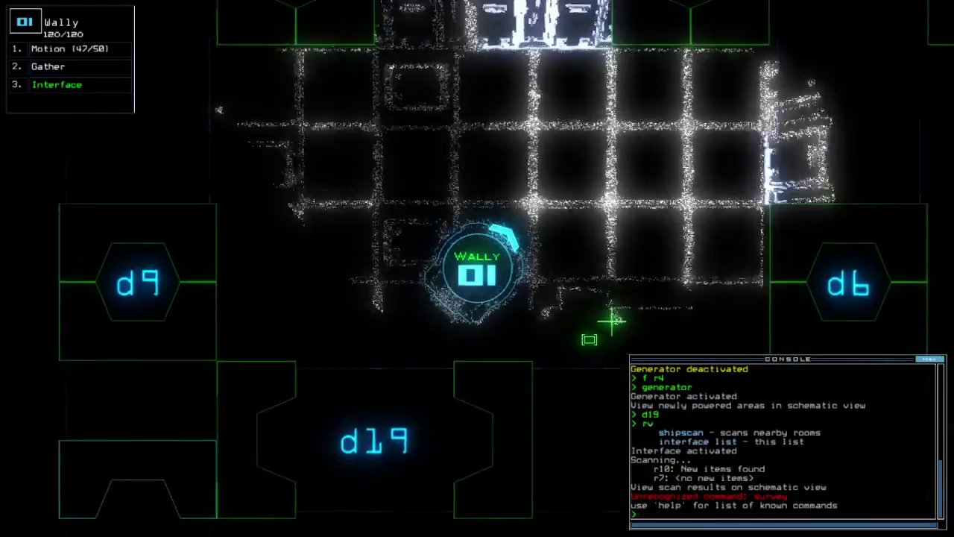
pyautogui.write('d6')
pyautogui.press('Return')
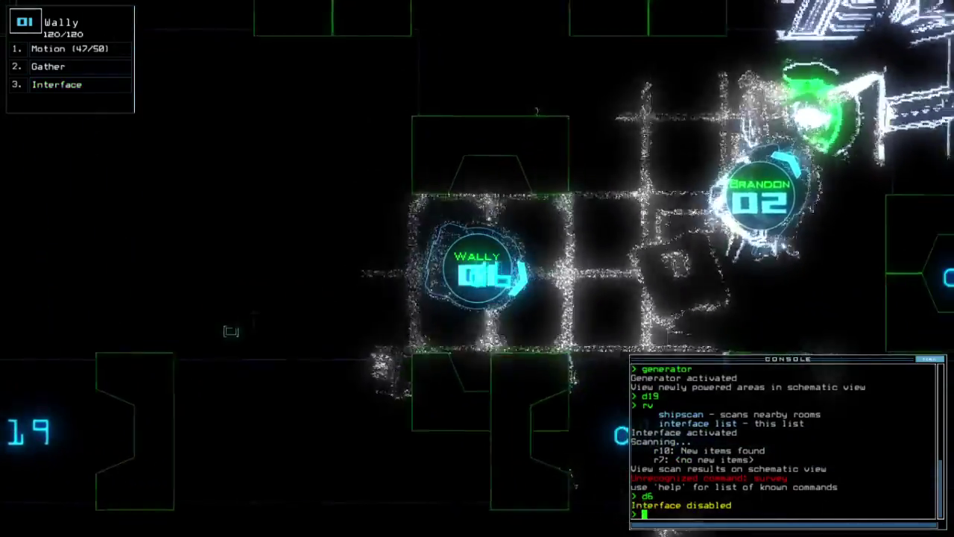
pyautogui.write('2g')
pyautogui.press('Return')
pyautogui.press('1')
pyautogui.press('space')
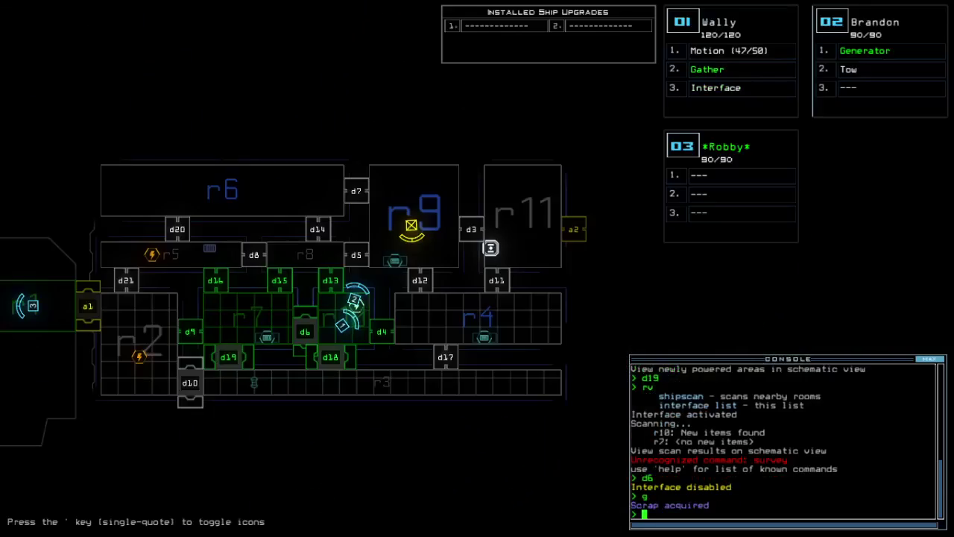
pyautogui.press('space')
pyautogui.press('Down')
pyautogui.press('Down')
pyautogui.press('Down')
pyautogui.write('cc')
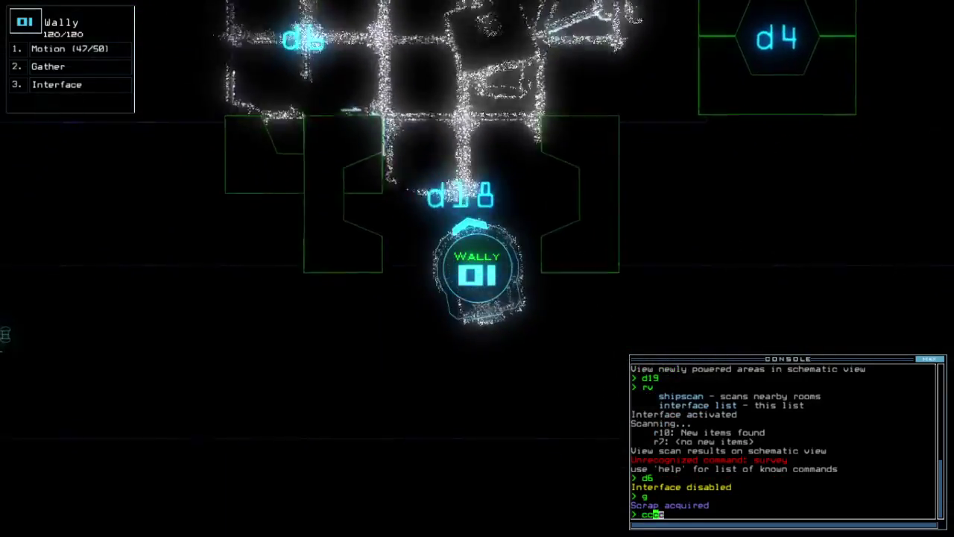
pyautogui.write('cc ;d6')
pyautogui.press('Return')
pyautogui.press('space')
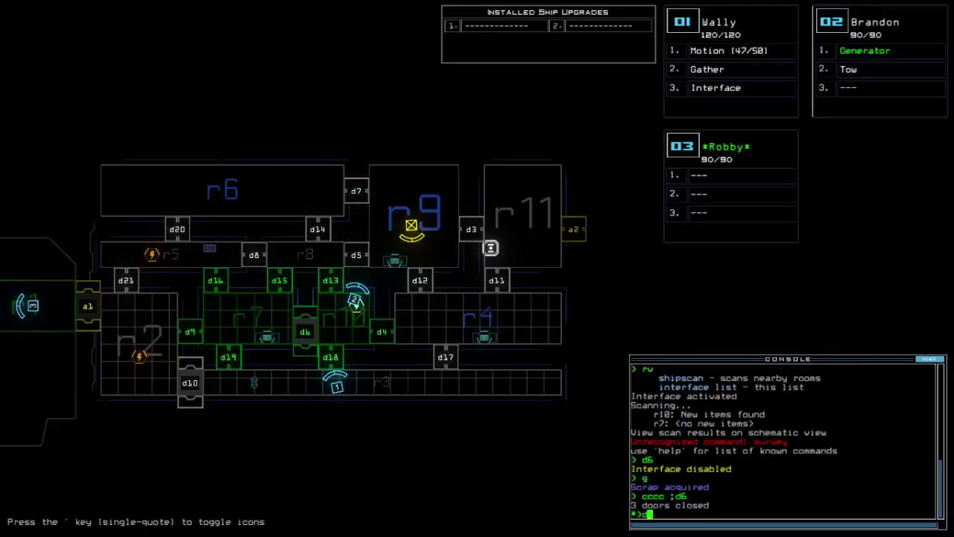
# Take Brandon through door d9, activate its generator, and close doors d9 and d6
pyautogui.press('2')
pyautogui.press('space')
pyautogui.press('Return')
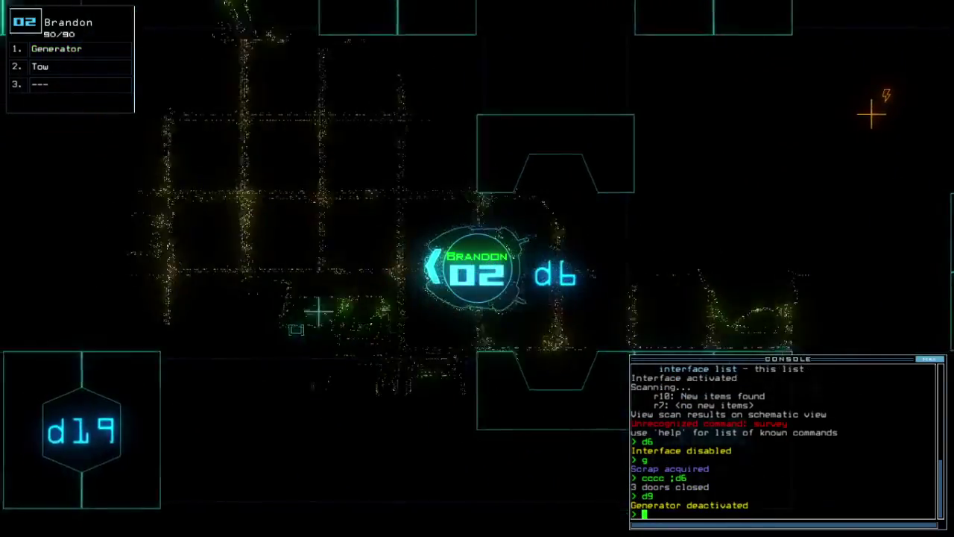
pyautogui.press('Right')
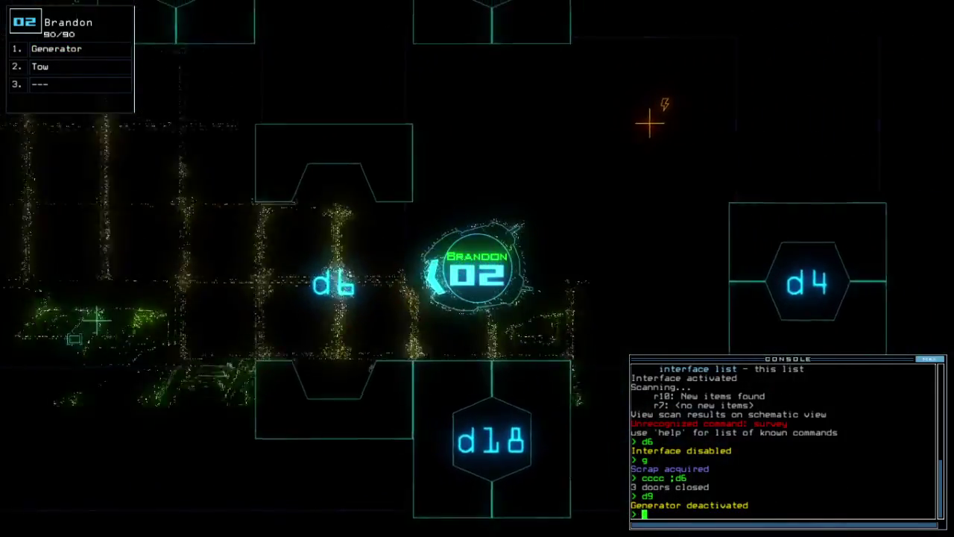
pyautogui.write('generator')
pyautogui.press('Return')
pyautogui.press('space')
pyautogui.write('cccc')
pyautogui.press('Return')
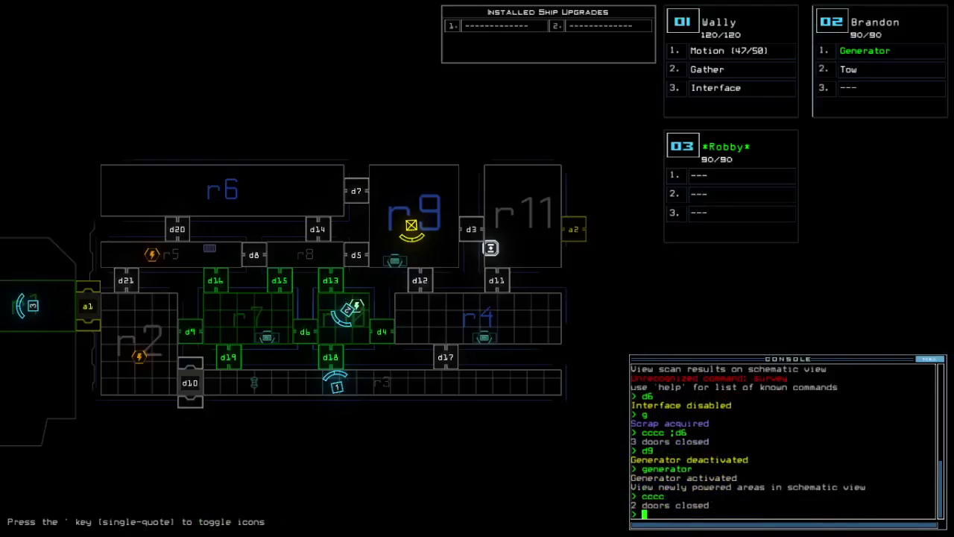
pyautogui.write('18')
# Open door d18 for Brandon and display the derelict's status report
pyautogui.press('Return')
pyautogui.press('space')
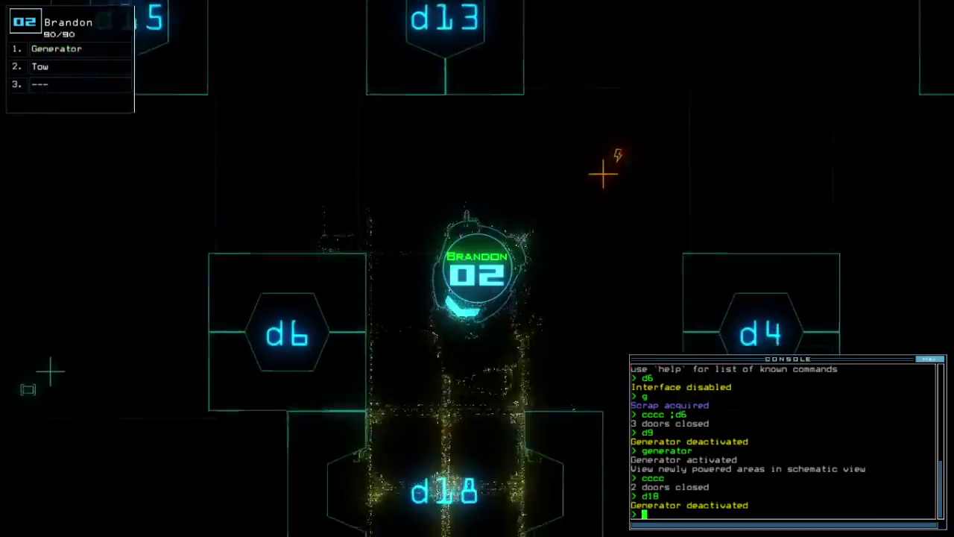
pyautogui.press('Down')
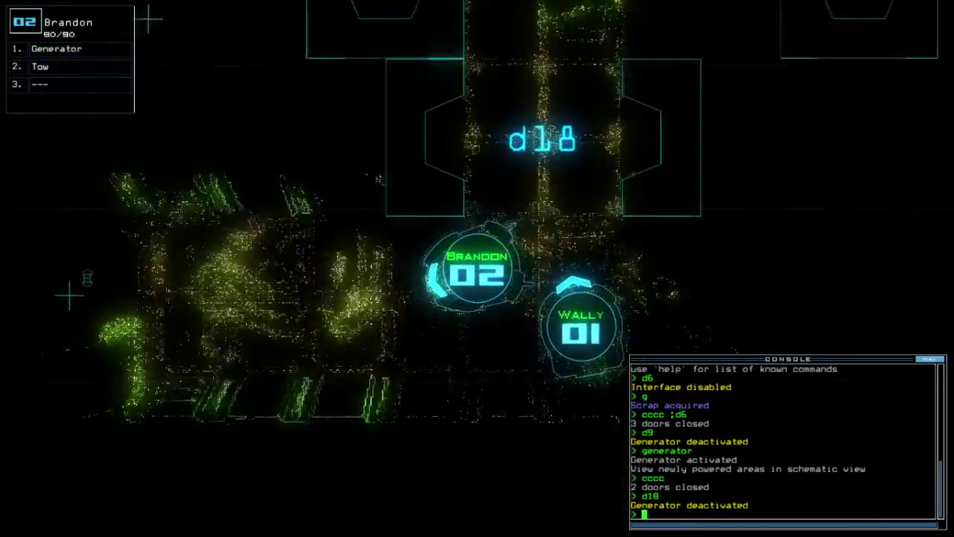
pyautogui.write('status')
pyautogui.press('Return')
pyautogui.press('Left')
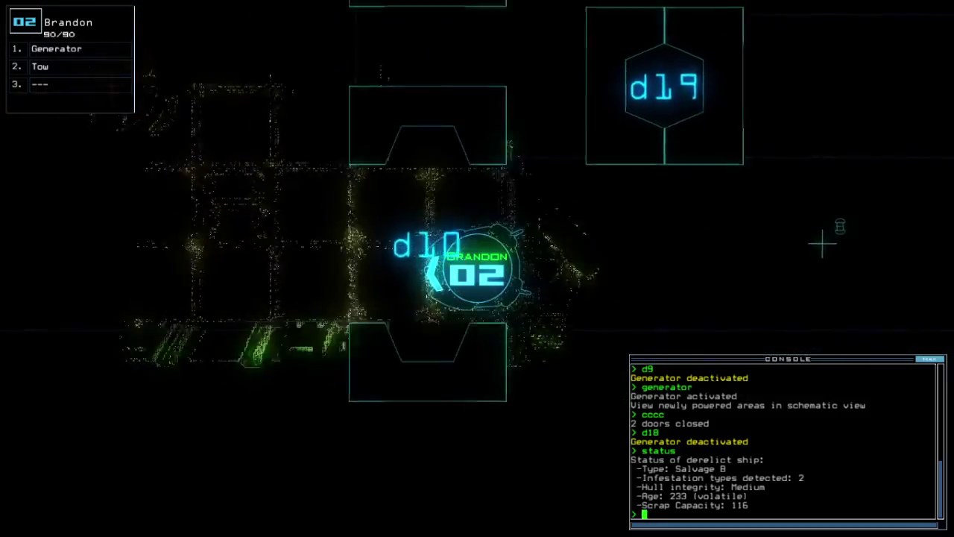
# Activate Brandon's generator, toggle door d4, and return to Wally's view
pyautogui.press('Return')
pyautogui.press('space')
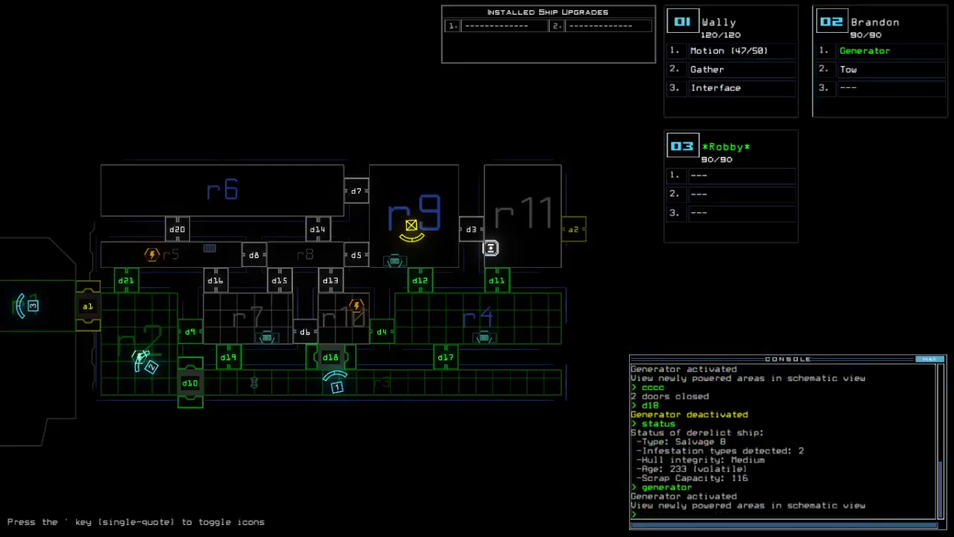
pyautogui.write('d4')
pyautogui.press('Return')
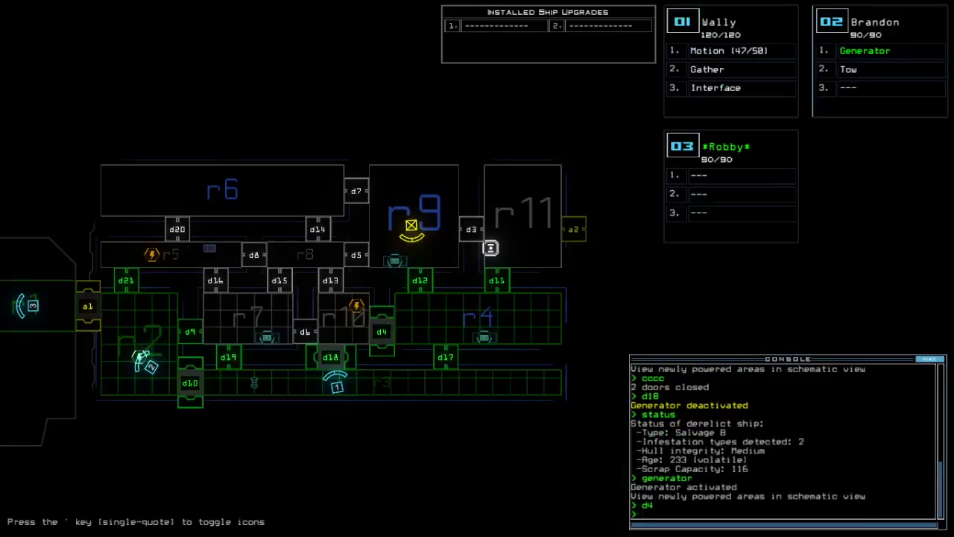
pyautogui.press('1')
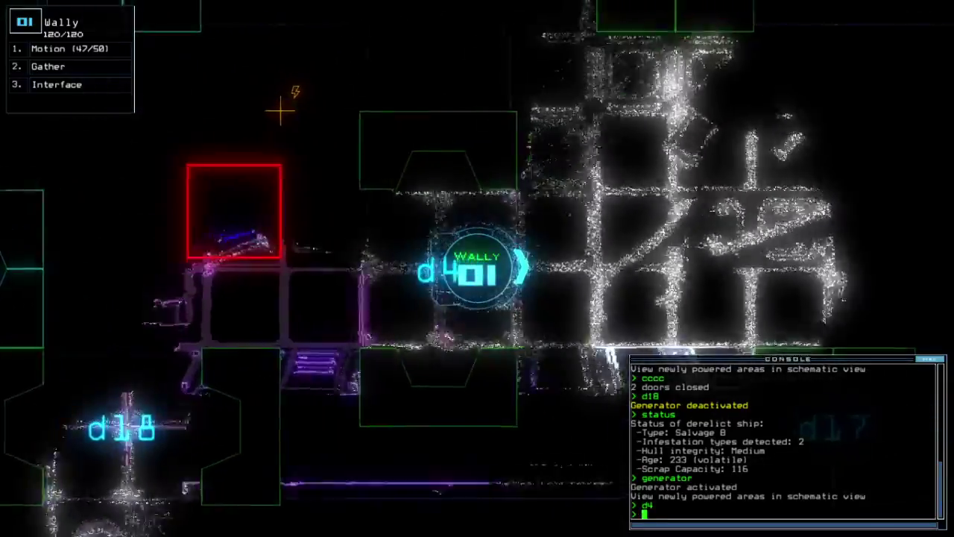
pyautogui.write('cccc')
# Close the doors around Wally, drive it through d12 past Marvin, and gather the scrap
pyautogui.press('Return')
pyautogui.press('space')
pyautogui.press('space')
pyautogui.write('d1')
pyautogui.press('Up')
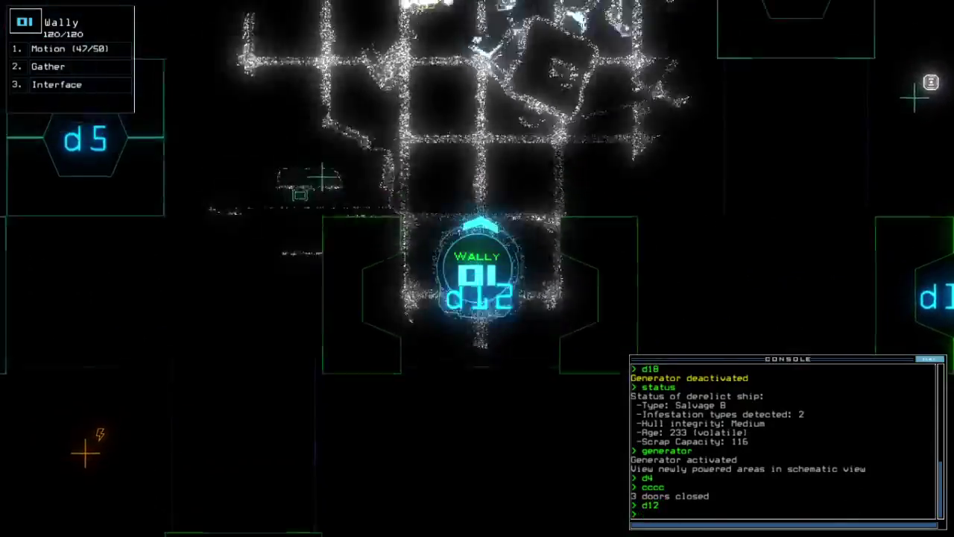
pyautogui.press('Up')
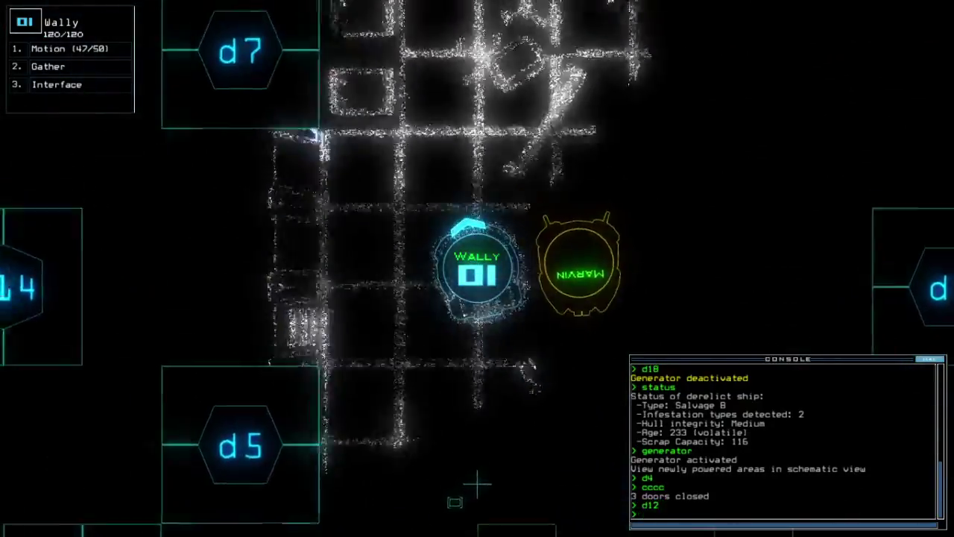
pyautogui.write('g')
pyautogui.press('Return')
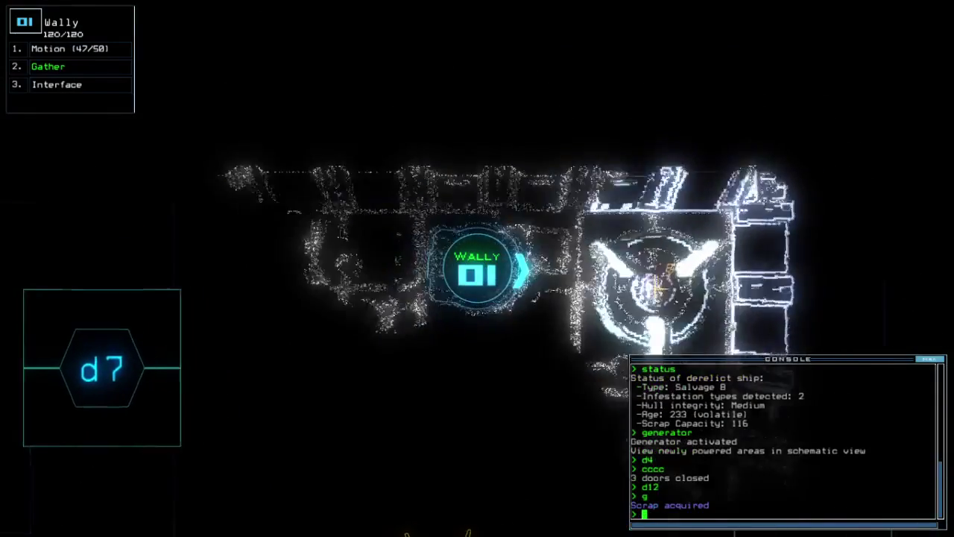
# Flag rooms r9 and r4 on the schematic
pyautogui.press('space')
pyautogui.write('f r9')
pyautogui.press('Return')
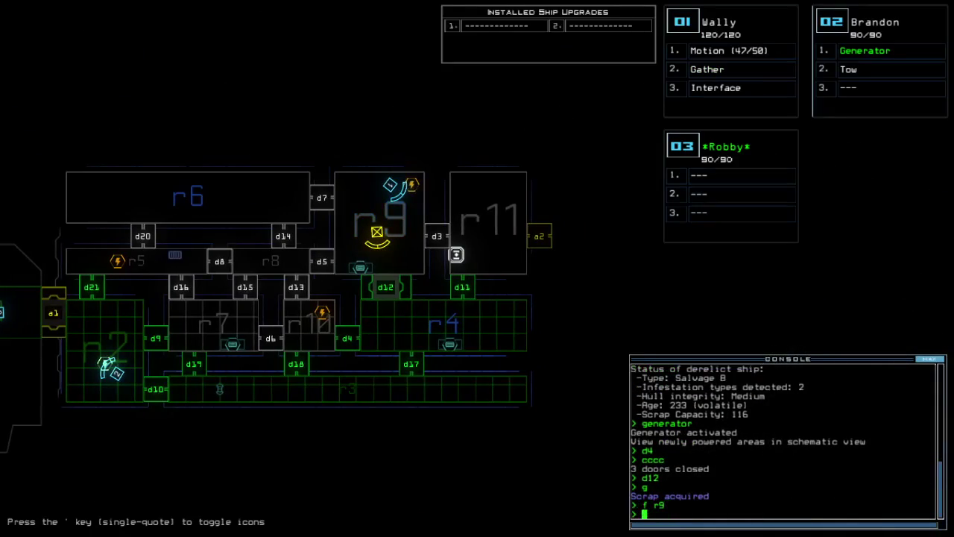
pyautogui.write('f r4')
pyautogui.press('Return')
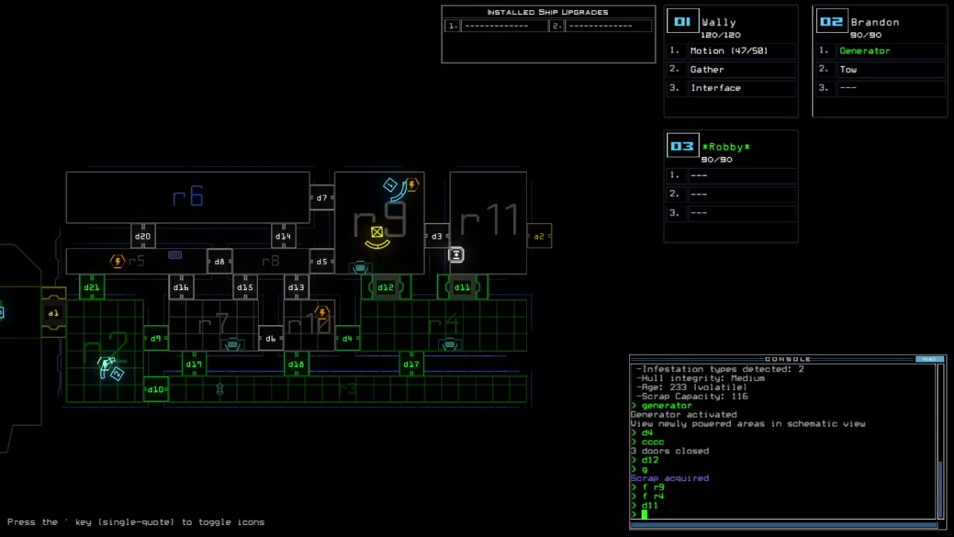
pyautogui.press('1')
# Put the Motion module back in Wally's first slot and close the swap
pyautogui.press('Tab')
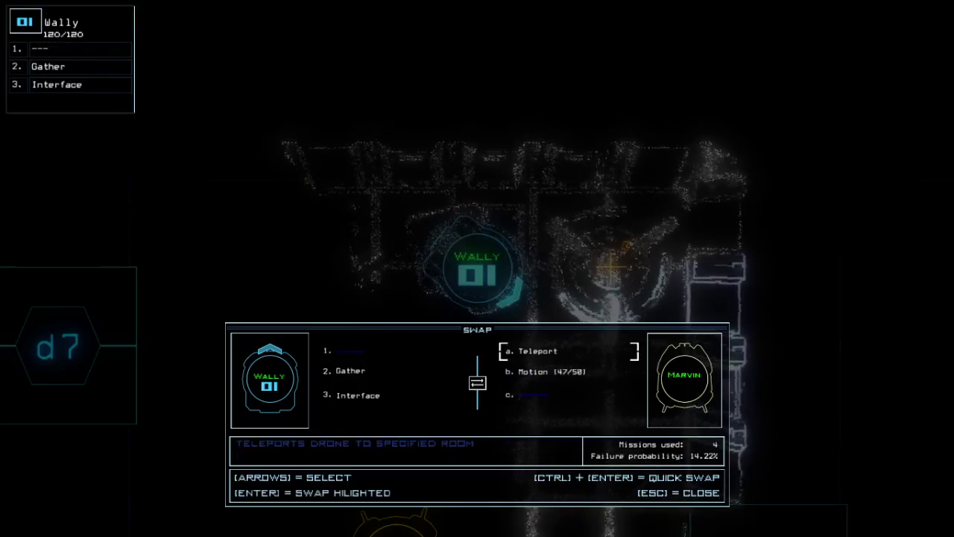
pyautogui.press('Return')
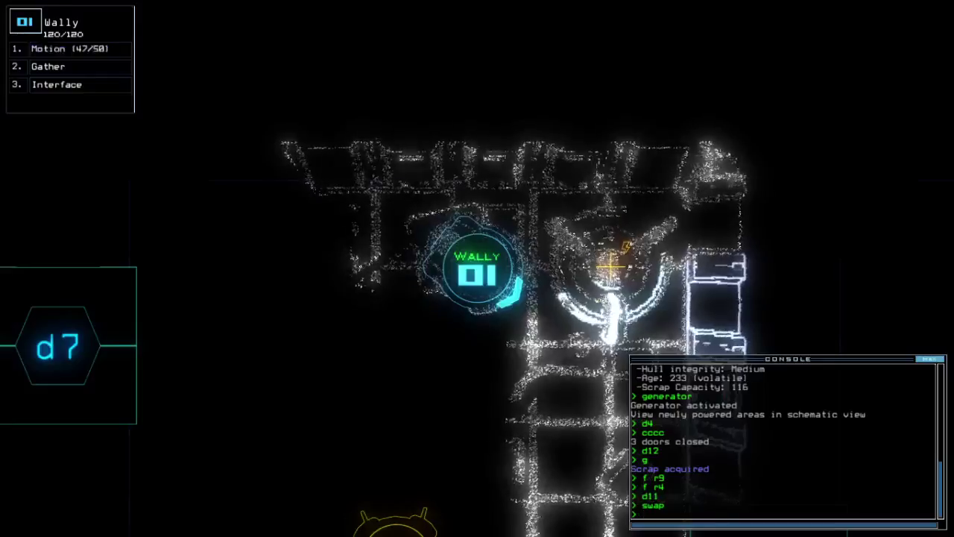
pyautogui.press('space')
# Switch to Brandon, redock at airlock a2, flag r10, and open all doors to r1
pyautogui.press('2')
pyautogui.press('Up')
pyautogui.press('Left')
pyautogui.press('Left')
pyautogui.write('dd a2')
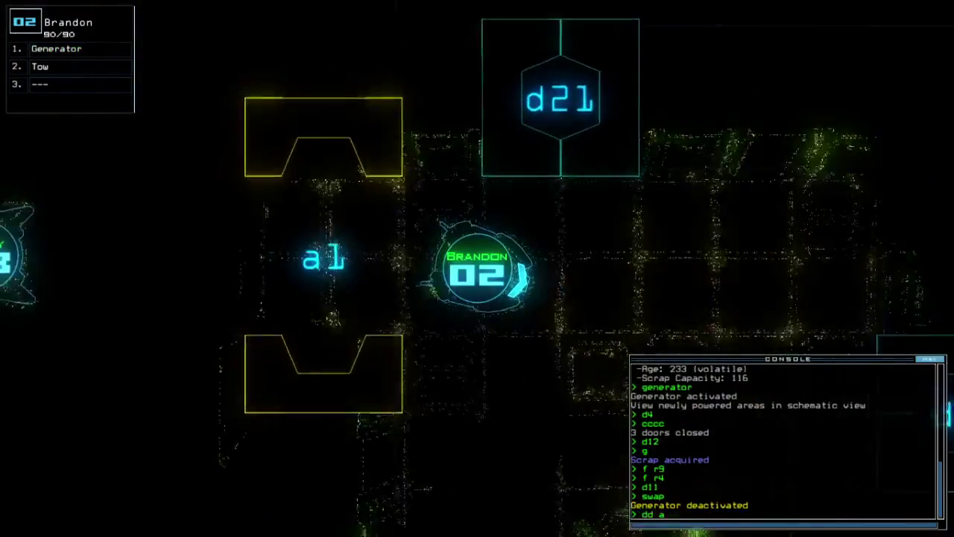
pyautogui.write('f r1')
pyautogui.press('Return')
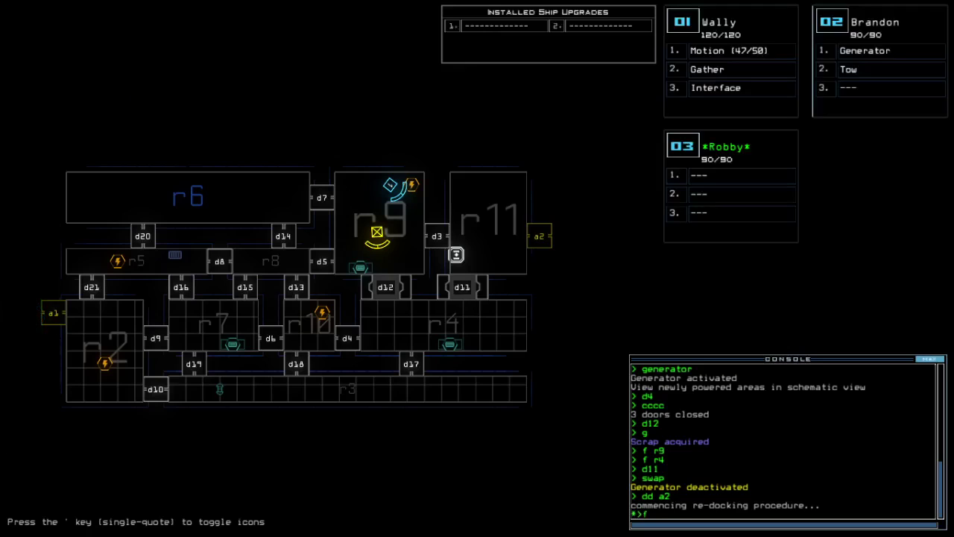
pyautogui.write('0')
pyautogui.press('Return')
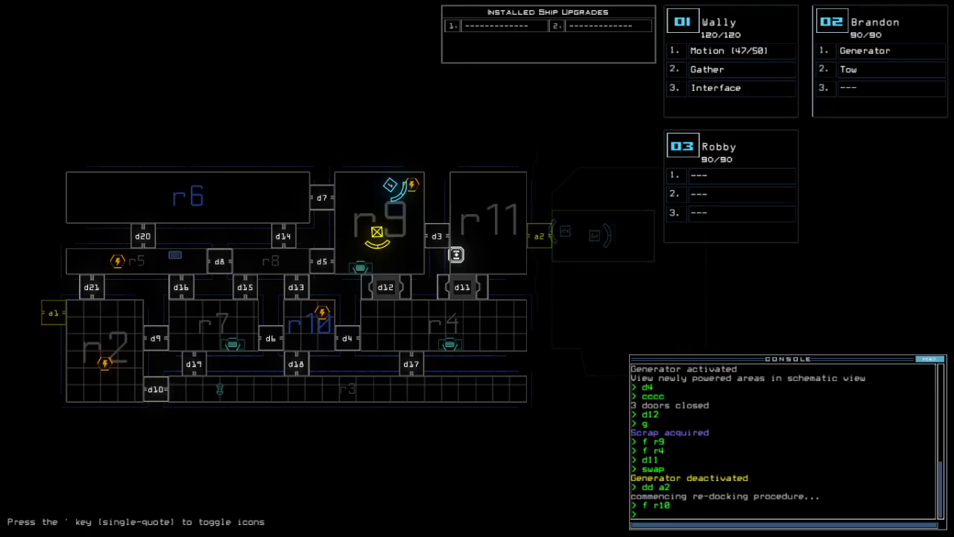
pyautogui.write('arr')
pyautogui.press('Return')
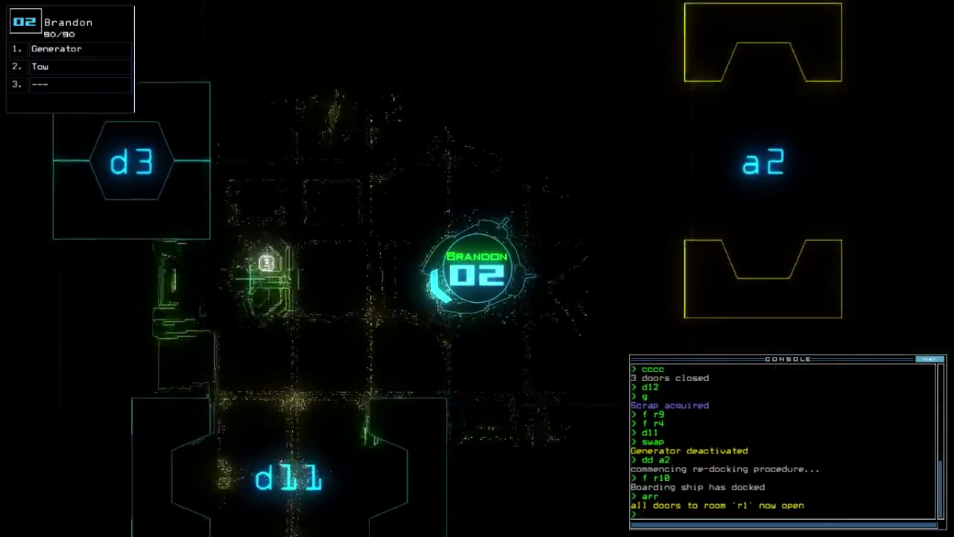
# Drive Brandon through d11 and d12 to Marvin and start towing it
pyautogui.press('Down')
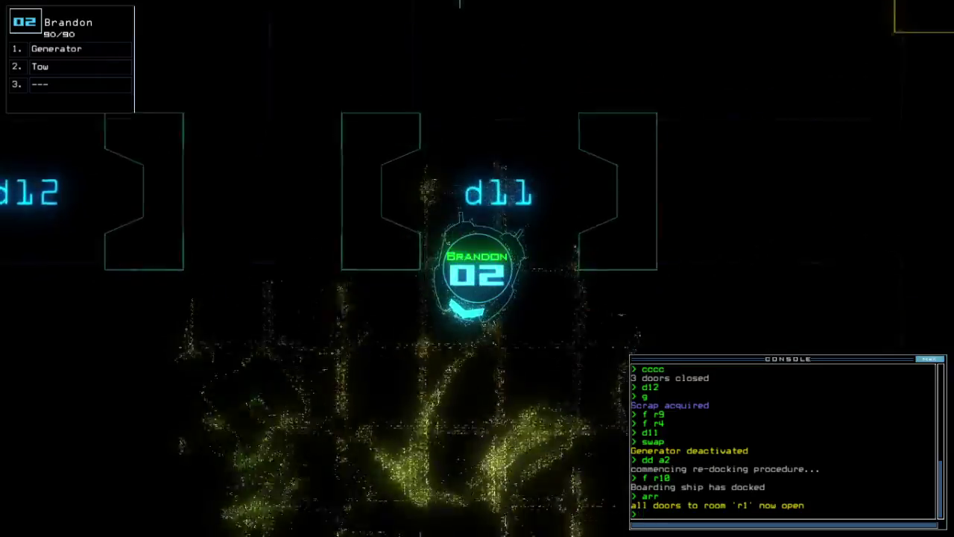
pyautogui.press('Left')
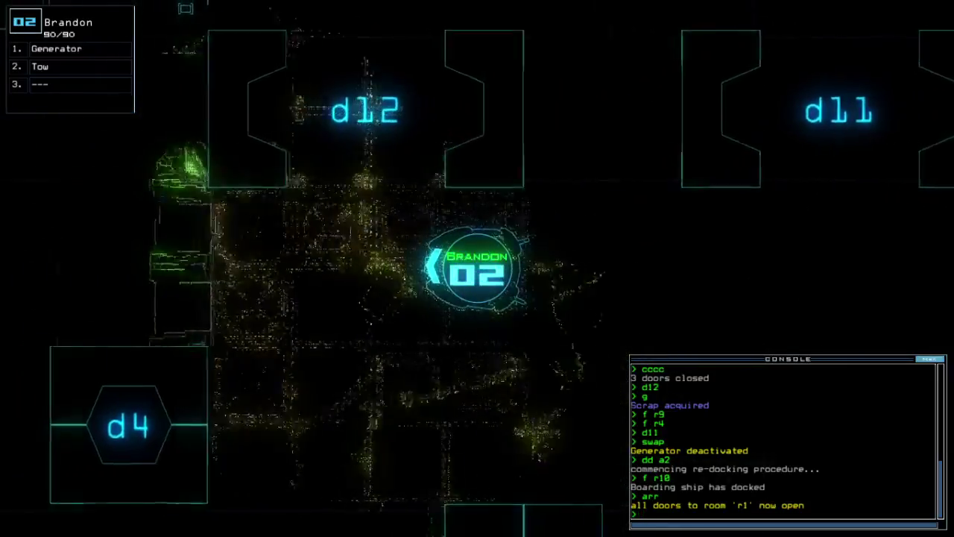
pyautogui.press('Up')
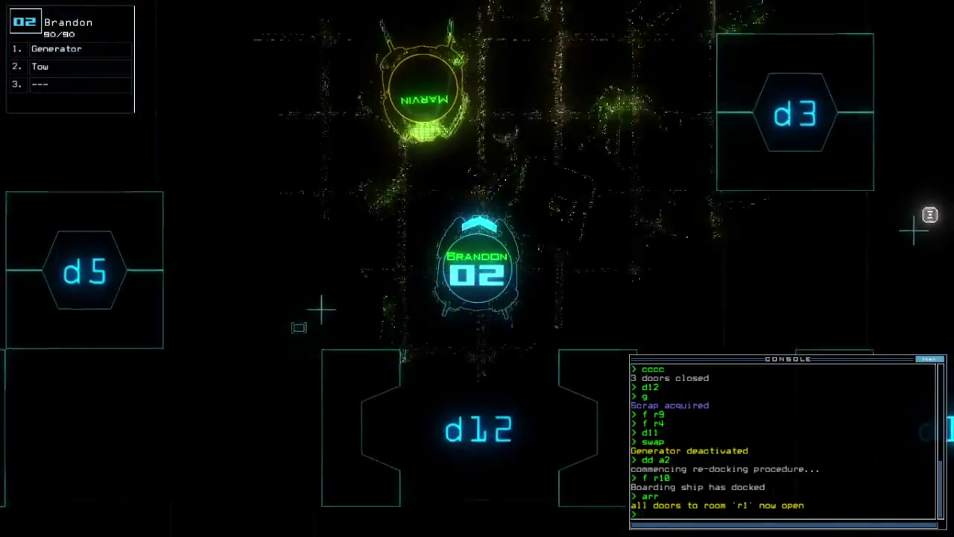
pyautogui.write('ow')
pyautogui.press('Return')
pyautogui.write('swa')
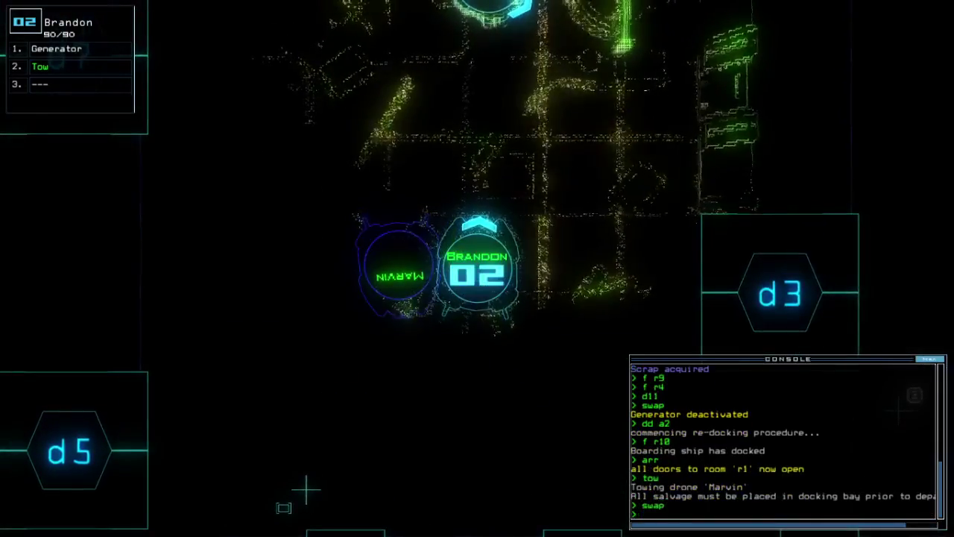
# Move the Teleport upgrade onto Brandon and power up its generator
pyautogui.press('Return')
pyautogui.press('Escape')
pyautogui.press('space')
pyautogui.write('wap')
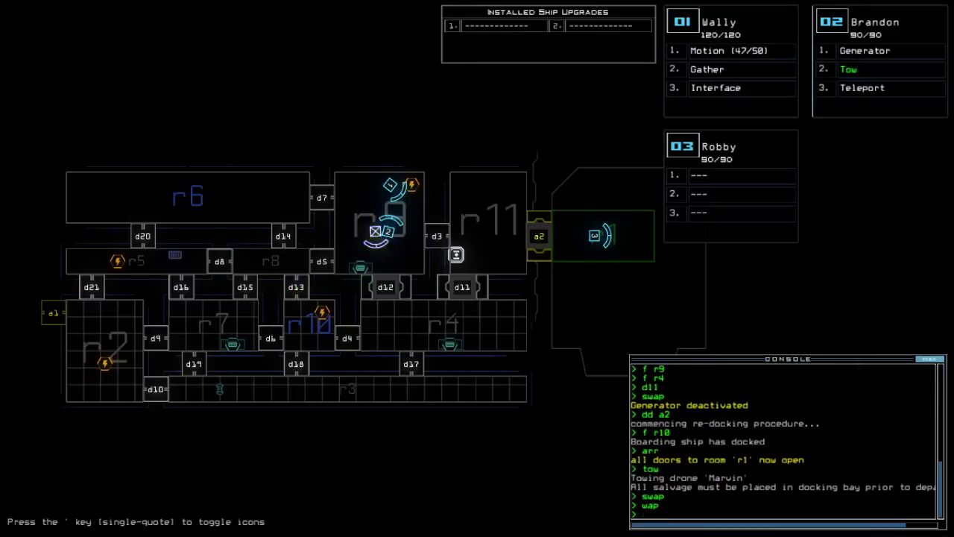
pyautogui.press('space')
pyautogui.write('generator')
pyautogui.press('Return')
pyautogui.press('space')
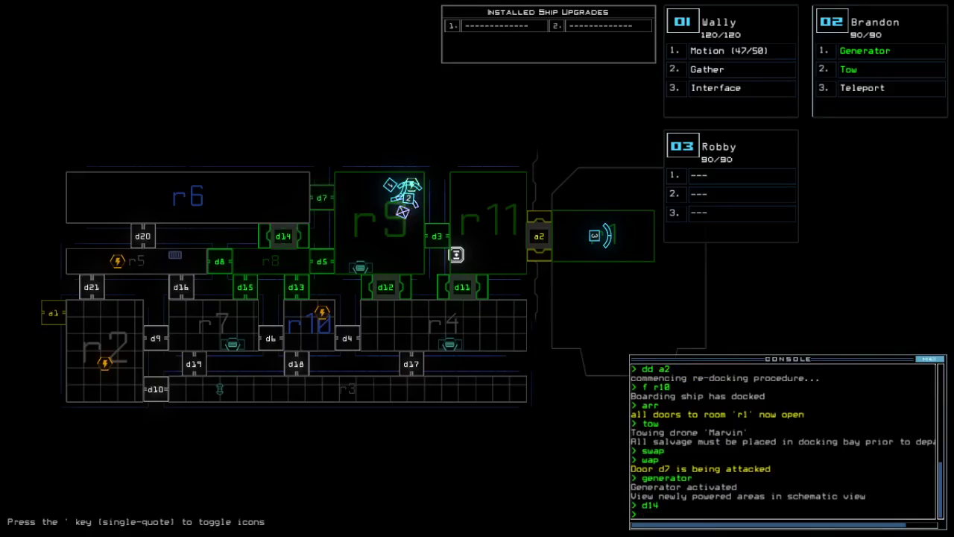
# Drive Wally down through d12 and up through d11 toward the airlock
pyautogui.press('space')
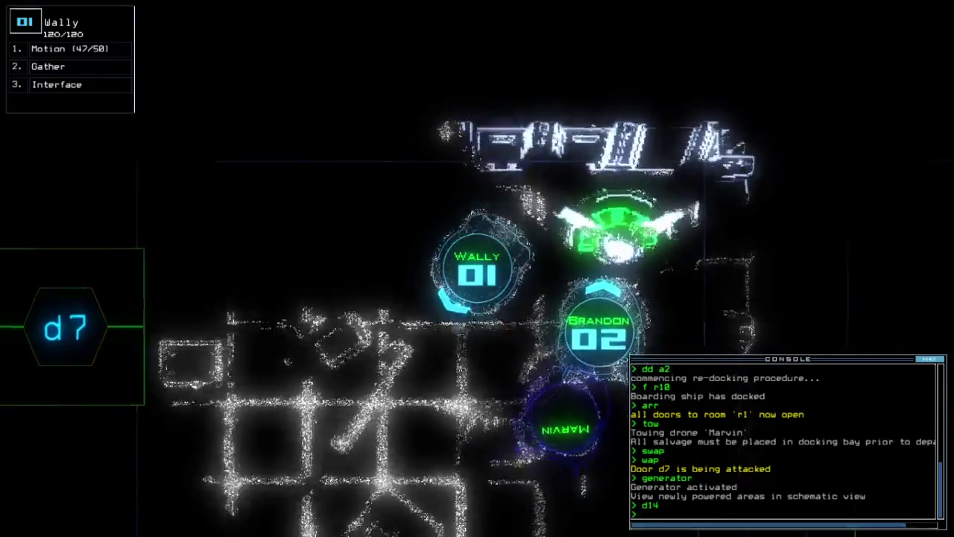
pyautogui.write('rv')
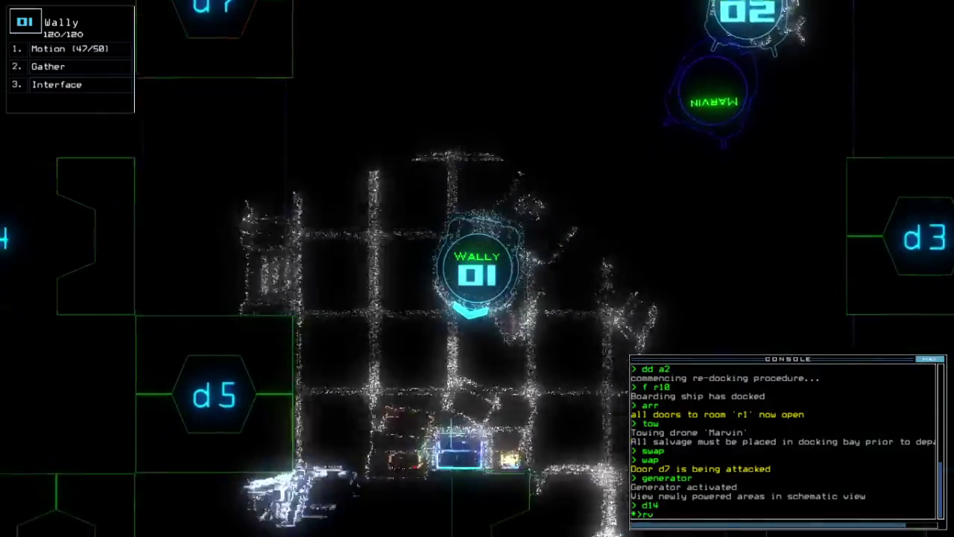
pyautogui.press('space')
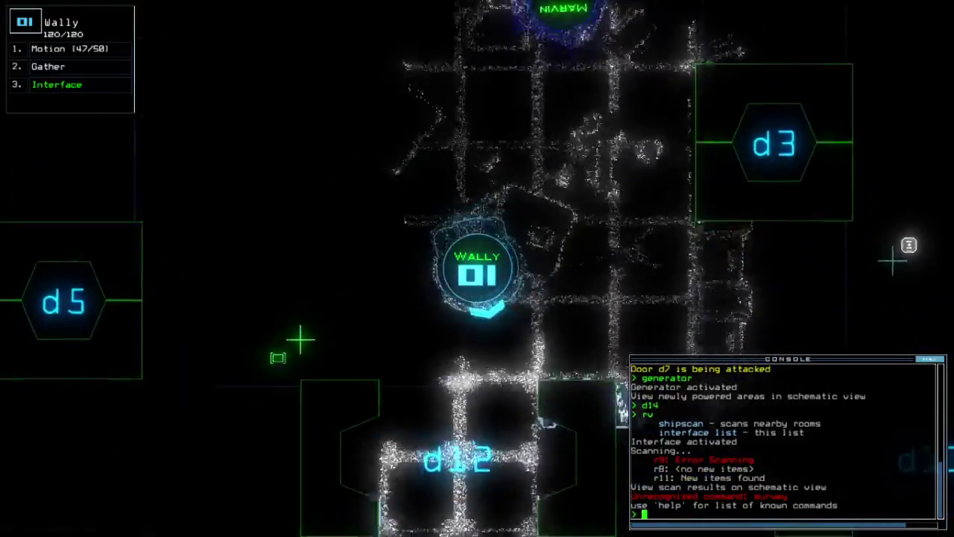
pyautogui.press('Down')
pyautogui.press('Down')
pyautogui.press('Down')
pyautogui.press('Right')
pyautogui.press('Right')
pyautogui.press('Right')
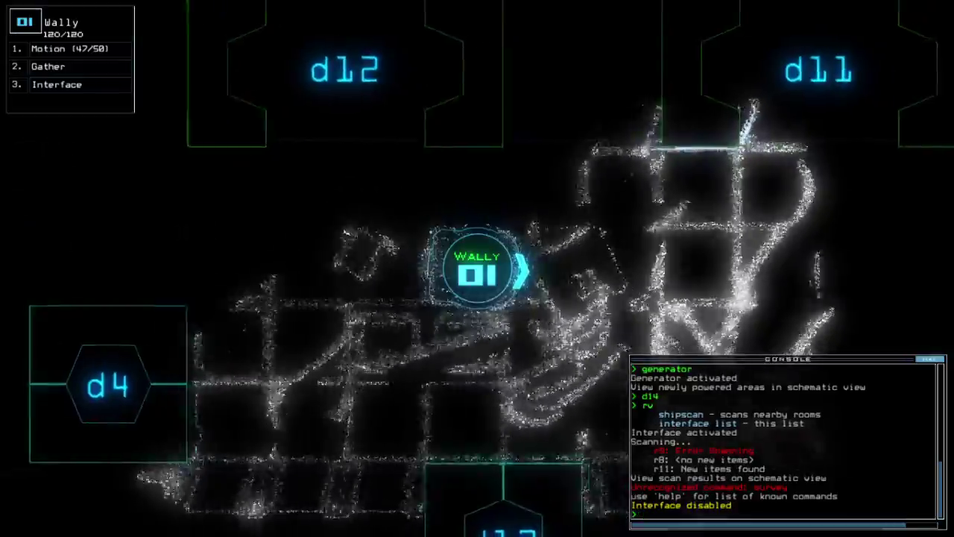
pyautogui.press('Up')
pyautogui.press('Up')
pyautogui.press('Up')
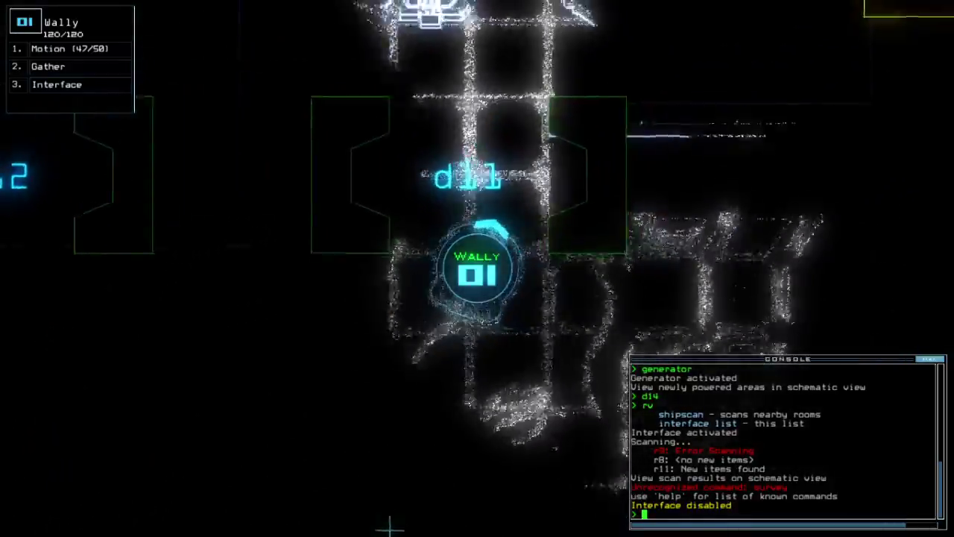
pyautogui.write('d12 d3 d11')
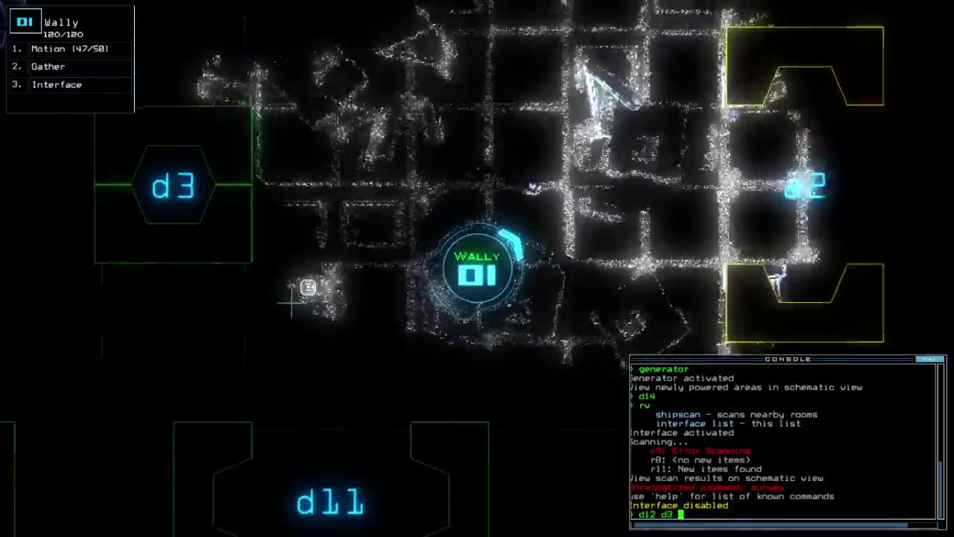
# Toggle doors d12, d3 and d11, and send Brandon navigating to Wally's room
pyautogui.press('Return')
pyautogui.press('Right')
pyautogui.press('Right')
pyautogui.press('Right')
pyautogui.write('na')
pyautogui.press('Right')
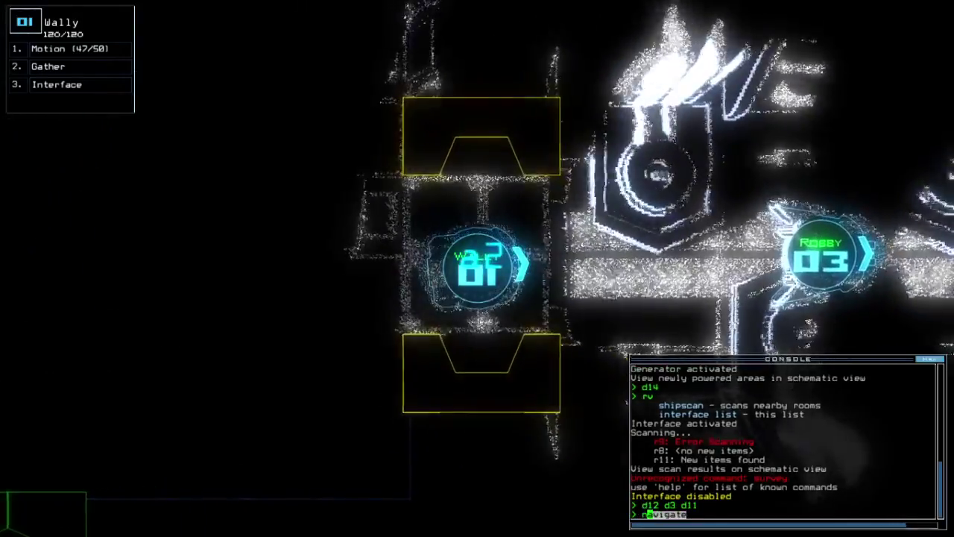
pyautogui.write('2')
pyautogui.press('Return')
# Stop Brandon towing Marvin, power its generator, and teleport it to room r1
pyautogui.press('space')
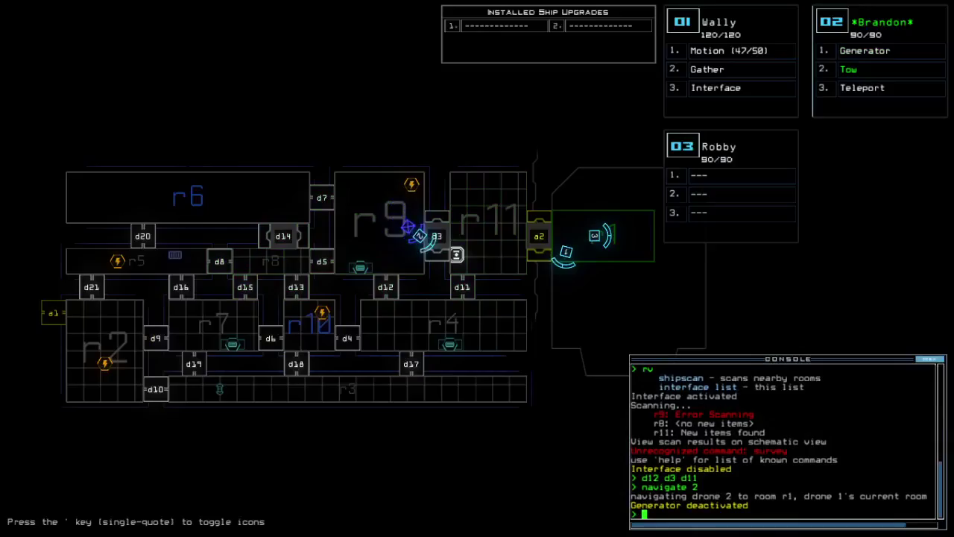
pyautogui.press('space')
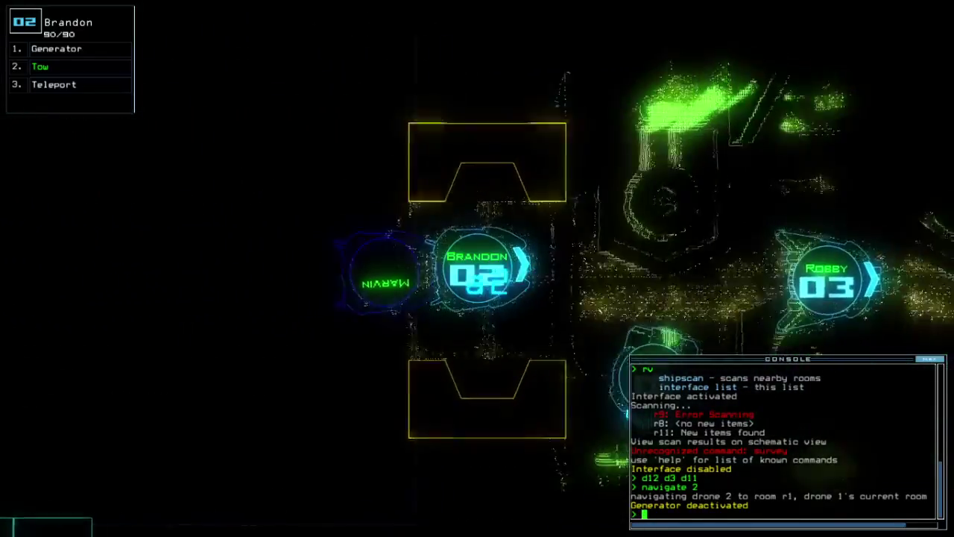
pyautogui.write('tow')
pyautogui.press('Return')
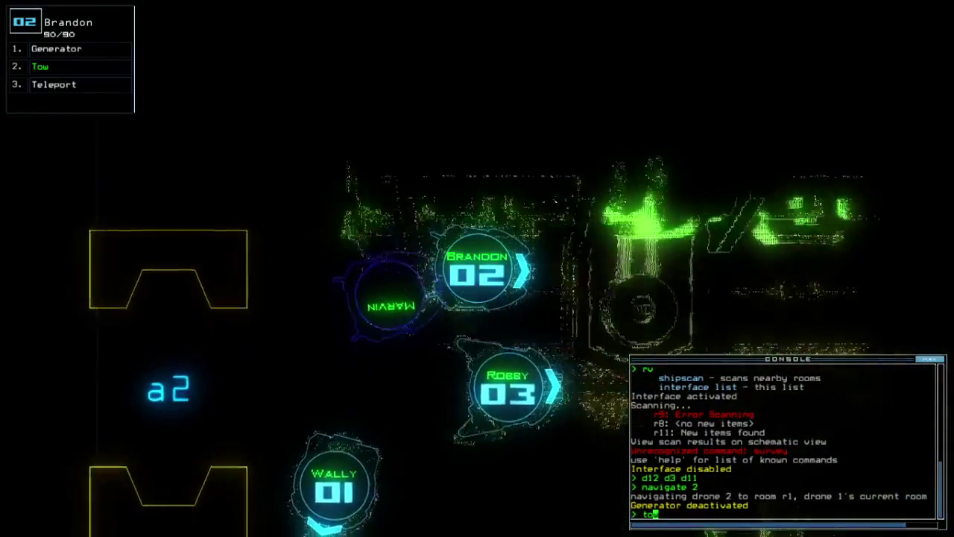
pyautogui.press('space')
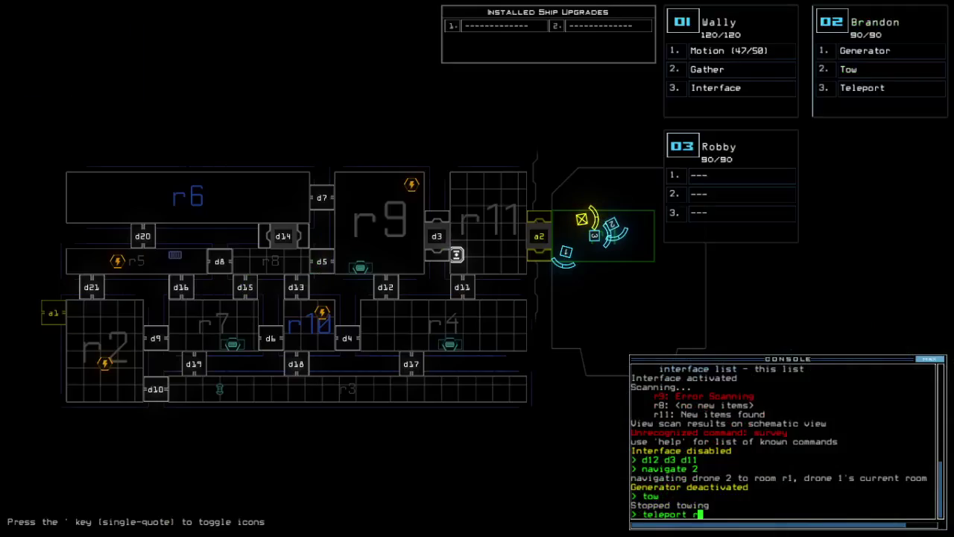
pyautogui.press('space')
pyautogui.write('generator ;d3')
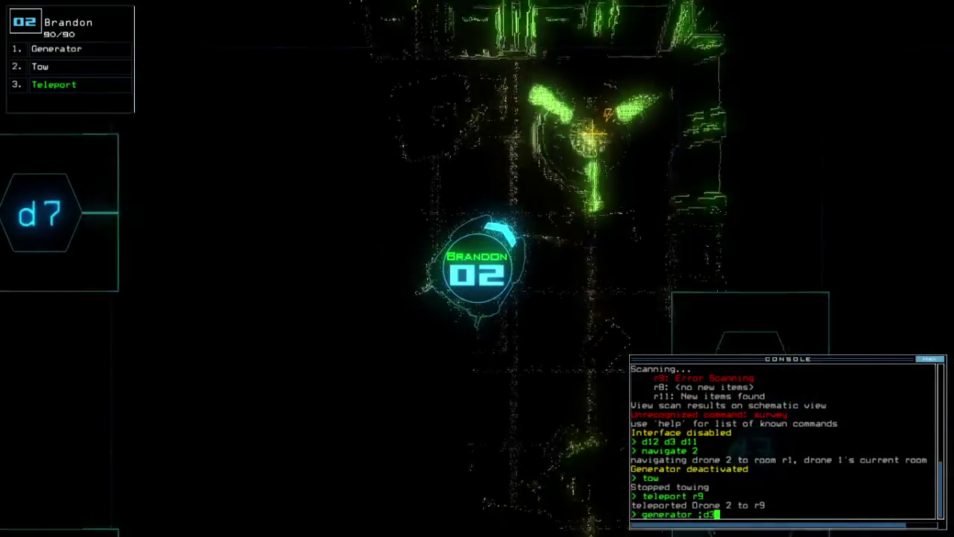
pyautogui.press('Return')
pyautogui.write('ty')
pyautogui.press('Return')
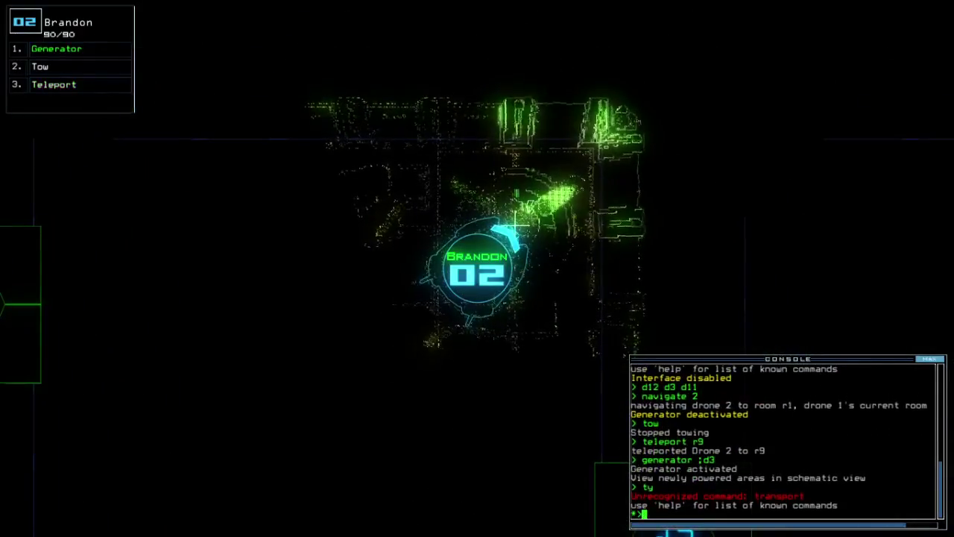
pyautogui.write('tt')
pyautogui.press('Return')
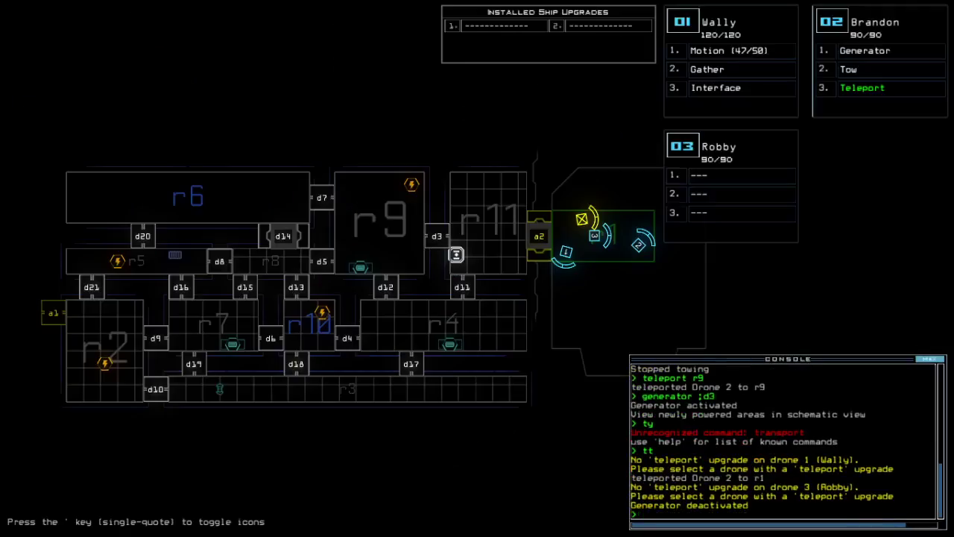
# Close all doors to room r1 and check mission time, reading 00:05:52
pyautogui.press('2')
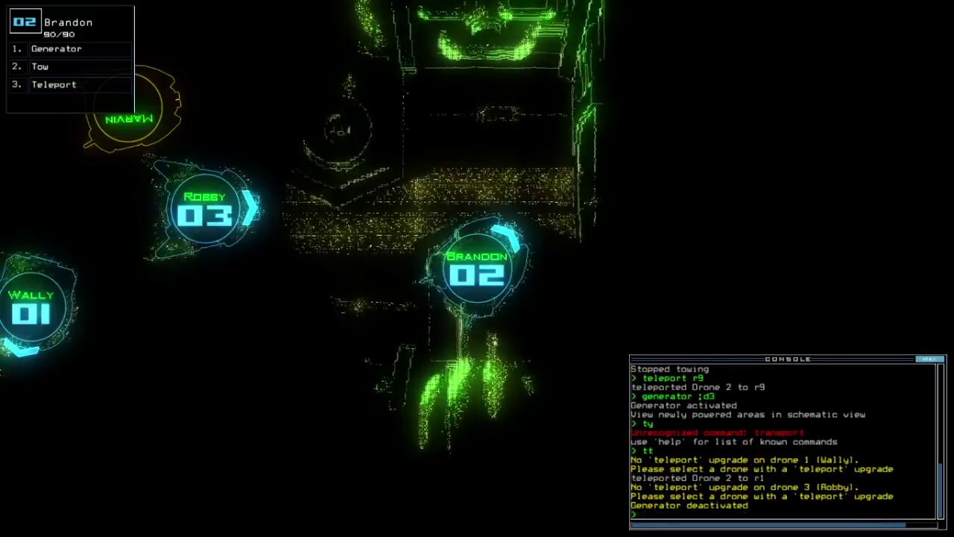
pyautogui.write('3ra')
pyautogui.press('Return')
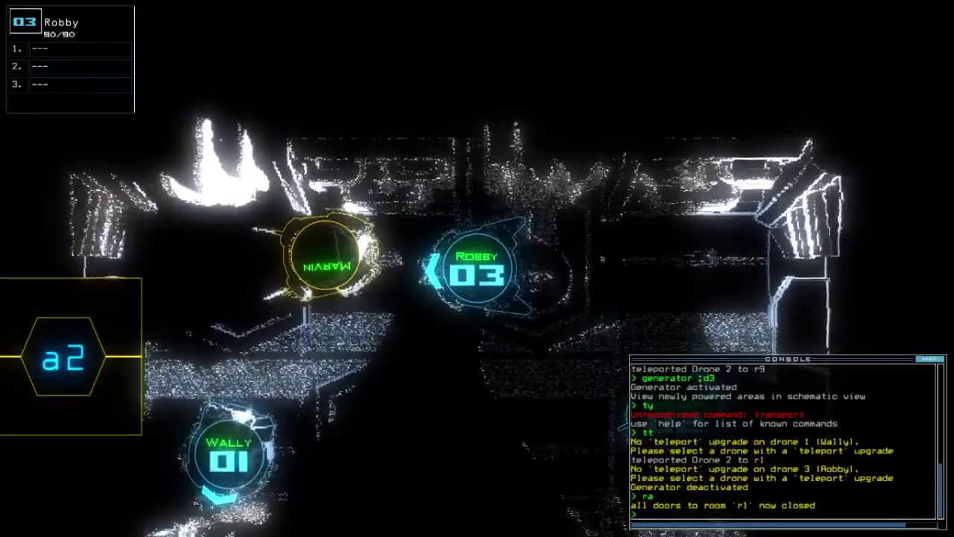
pyautogui.write('2')
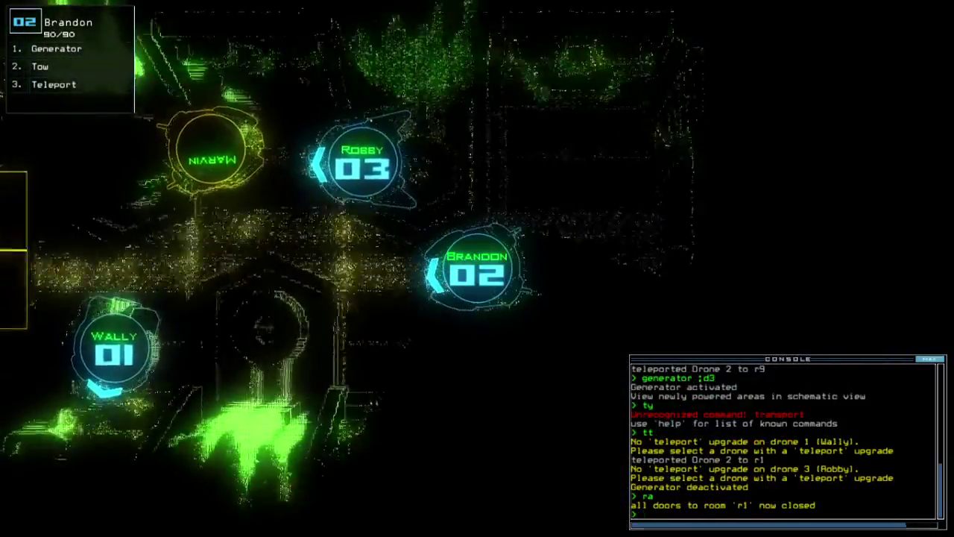
pyautogui.write('te')
pyautogui.press('Return')
pyautogui.press('space')
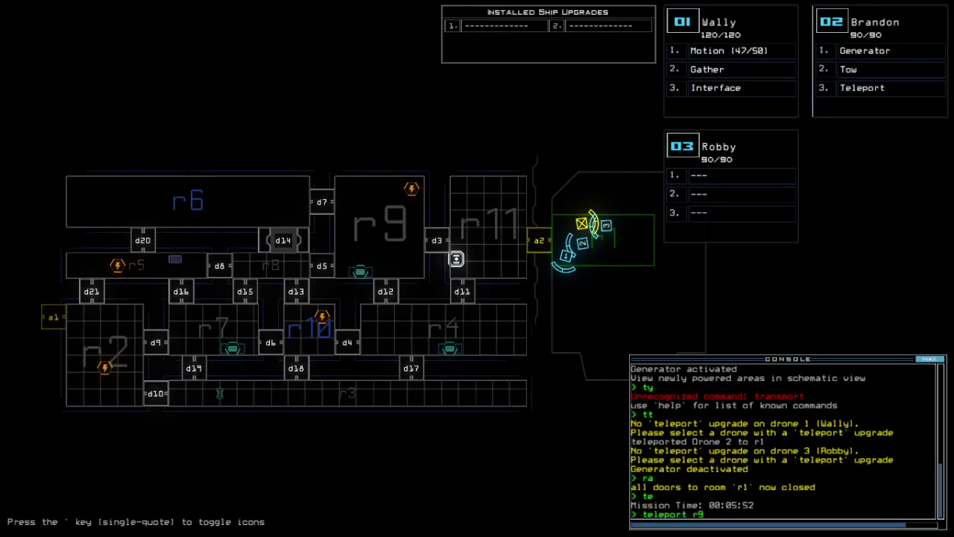
# Teleport Brandon to room r9 and activate its generator there
pyautogui.press('Return')
pyautogui.press('Tab')
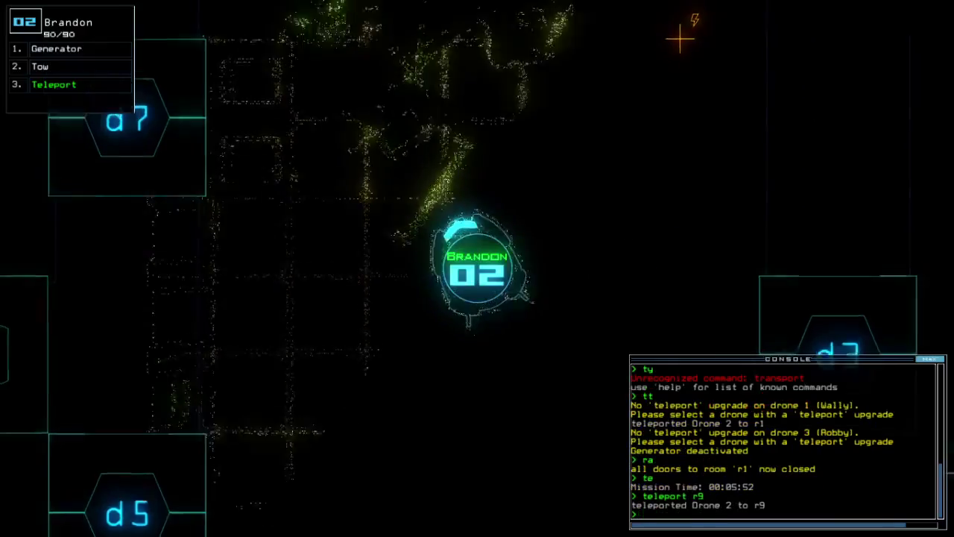
pyautogui.write('generator')
pyautogui.press('Return')
# Redock the ship at a1 and open r11, airlock a2, and doors d3 and d11
pyautogui.press('Tab')
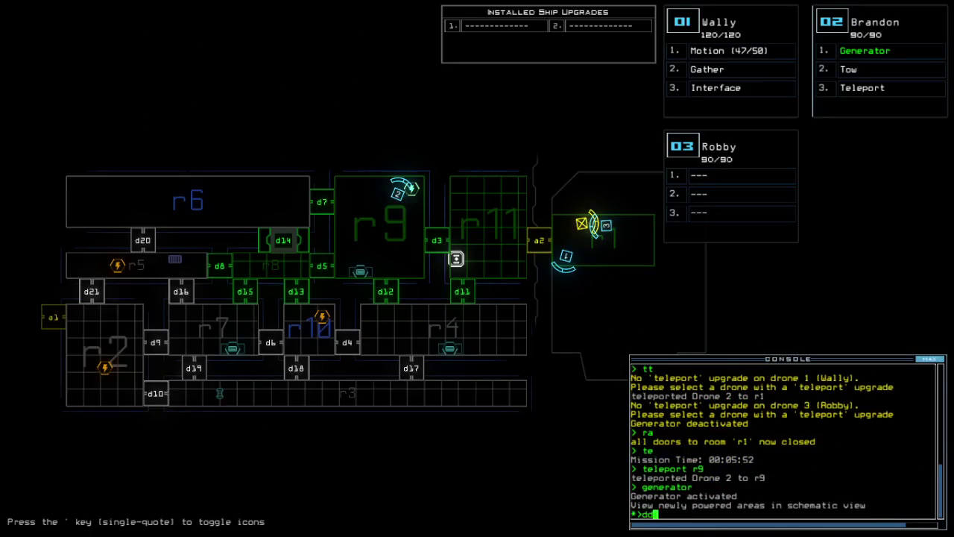
pyautogui.write('a1')
pyautogui.press('Return')
pyautogui.write('open r')
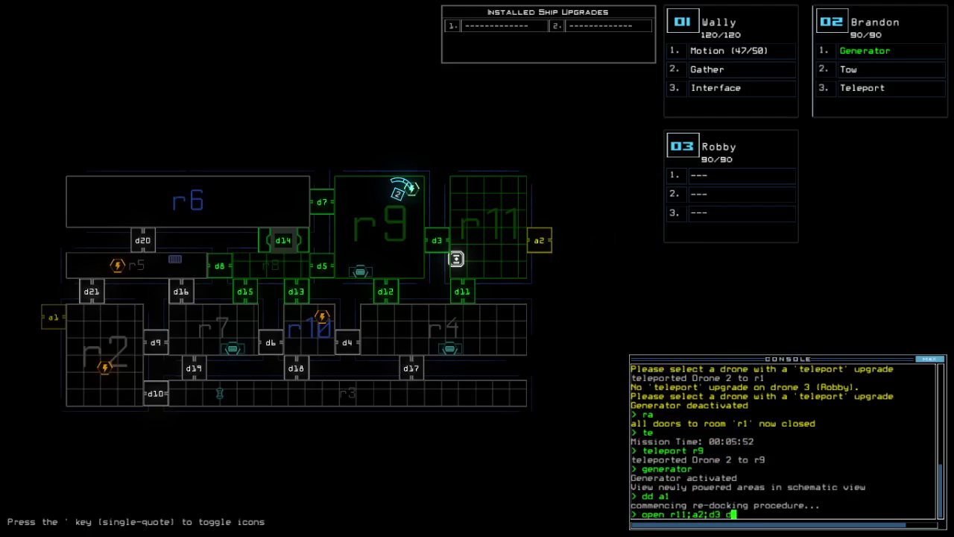
pyautogui.write('11')
pyautogui.press('Return')
pyautogui.write('a2')
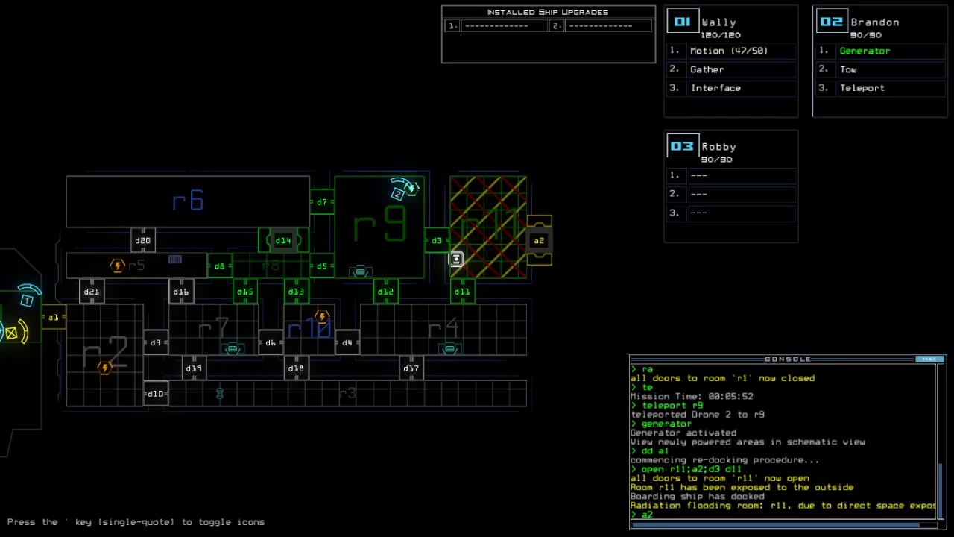
pyautogui.write('teleport r')
# Toggle airlock a2 and teleport Brandon to room r2
pyautogui.press('Return')
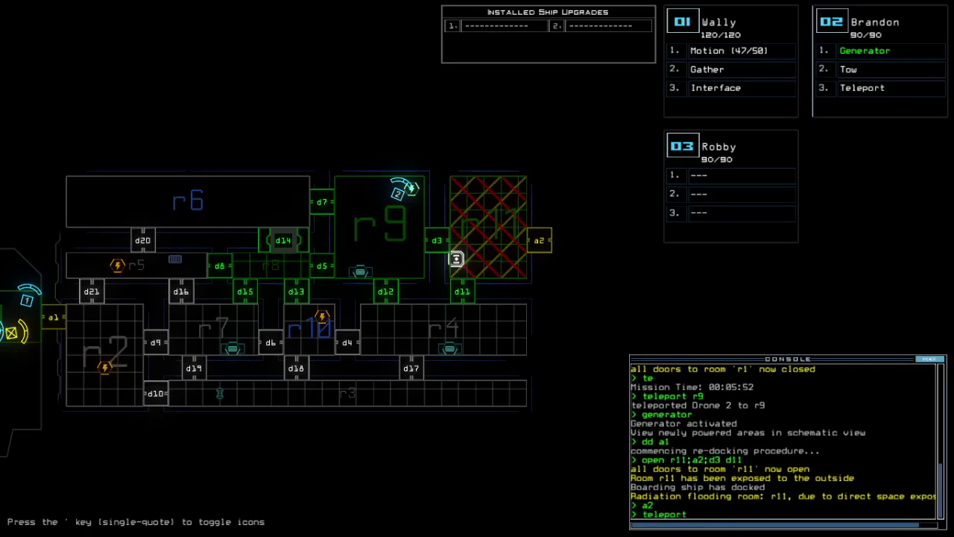
pyautogui.press('Return')
pyautogui.press('Tab')
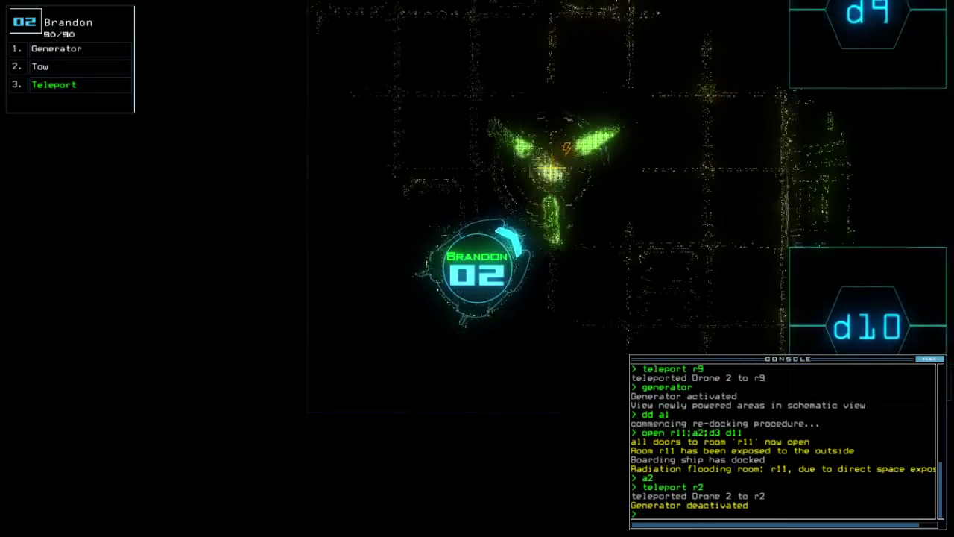
pyautogui.write('generator')
# Activate Brandon's generator in r2 and open doors d18 and d19
pyautogui.press('Return')
pyautogui.press('Tab')
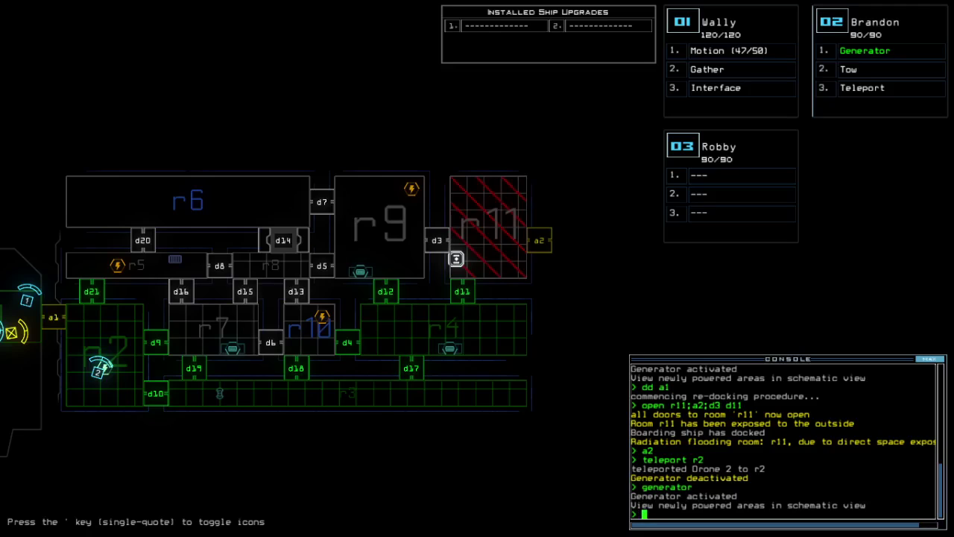
pyautogui.write('d18 d19')
pyautogui.press('Return')
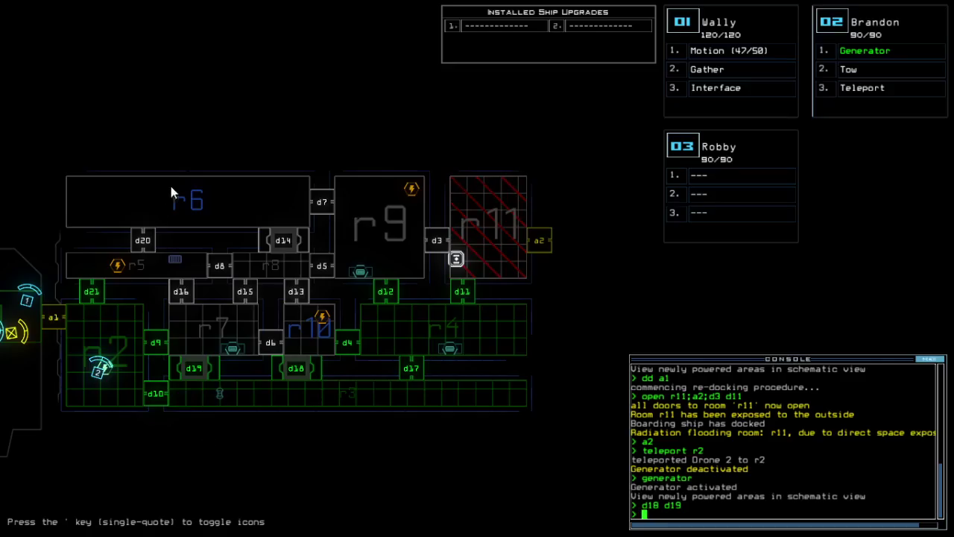
pyautogui.write('1')
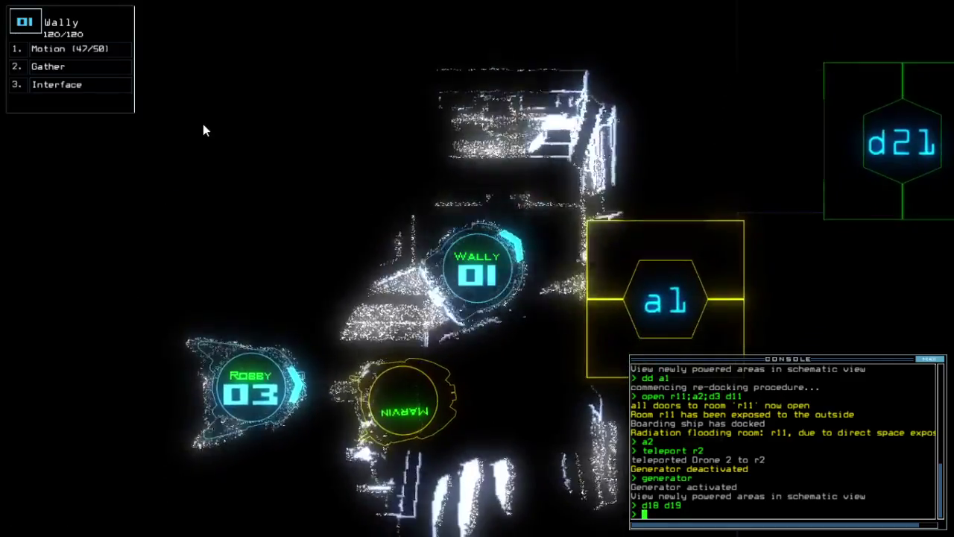
pyautogui.write('arr')
# Open and close room r1's doors for Wally, then run a motion scan
pyautogui.press('Return')
pyautogui.write('ra')
pyautogui.press('Return')
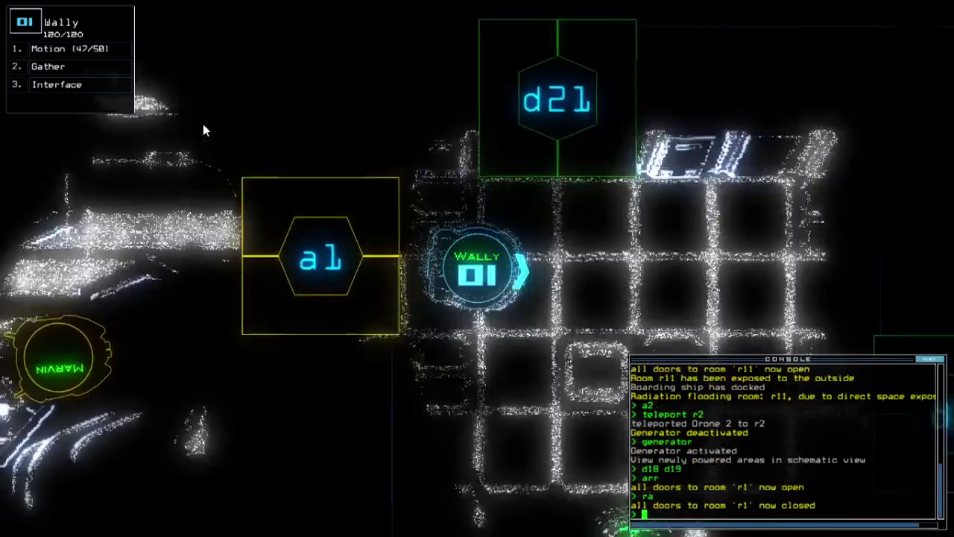
pyautogui.press('space')
pyautogui.write('mo')
pyautogui.press('Tab')
pyautogui.press('Return')
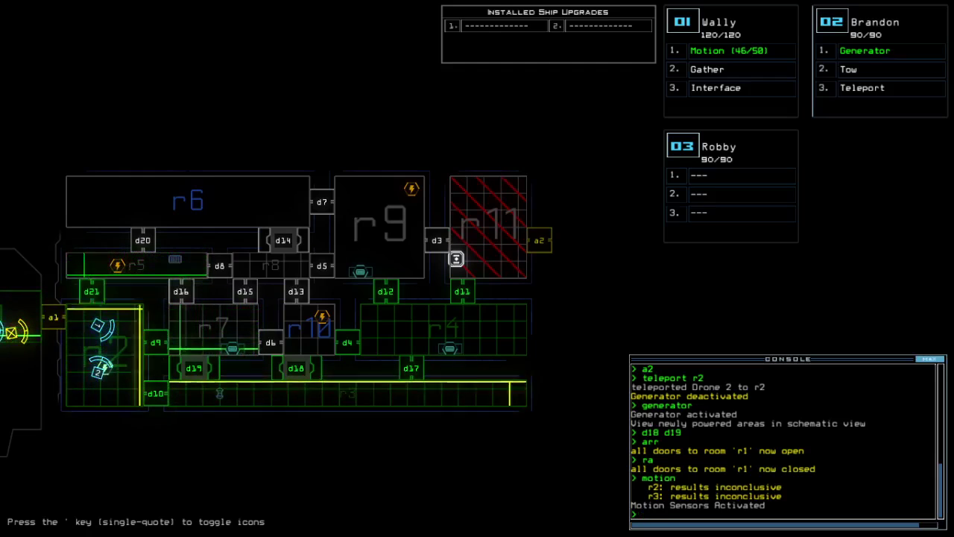
pyautogui.write('cccc')
# Close doors d18 and d19, flag r5, and open d10 and d18 for Wally
pyautogui.press('Return')
pyautogui.write('f r5')
pyautogui.press('Return')
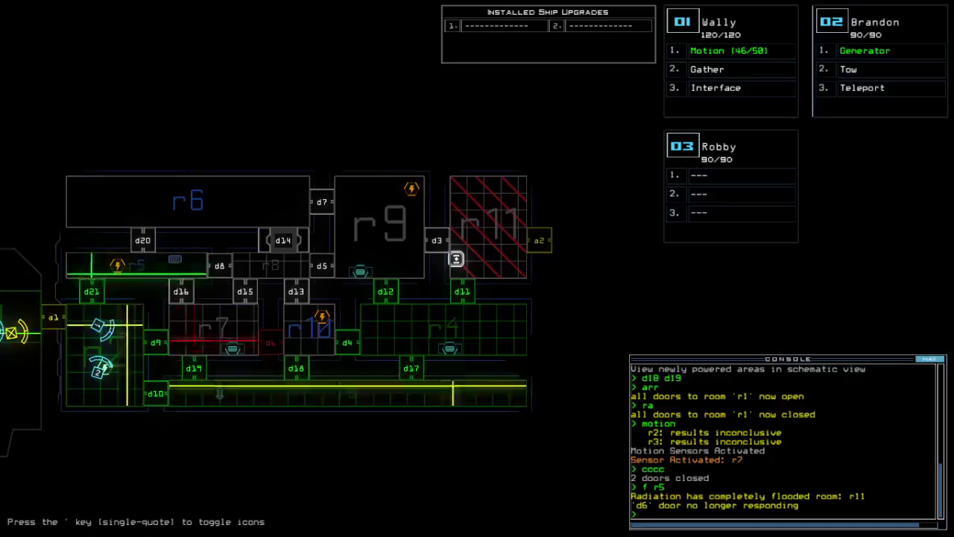
pyautogui.press('space')
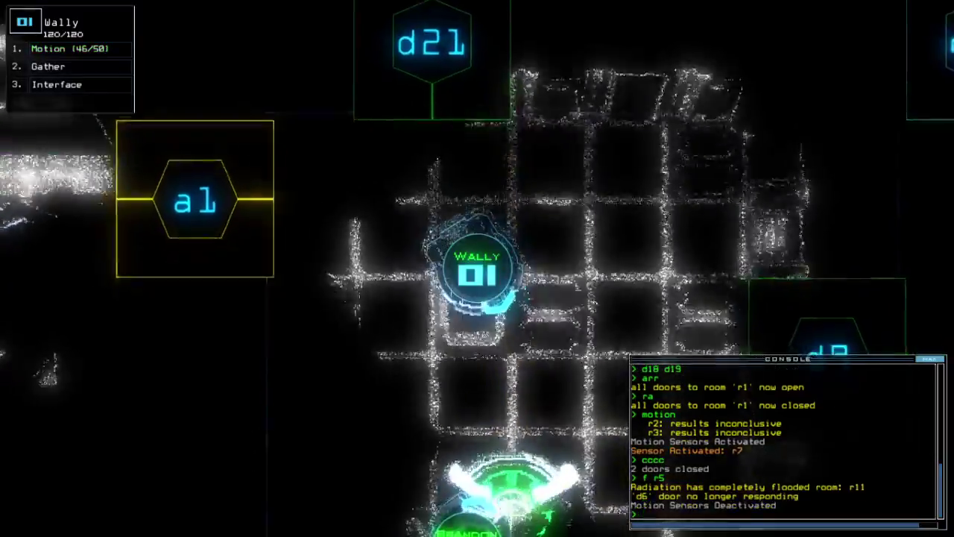
pyautogui.write('d10')
pyautogui.press('Return')
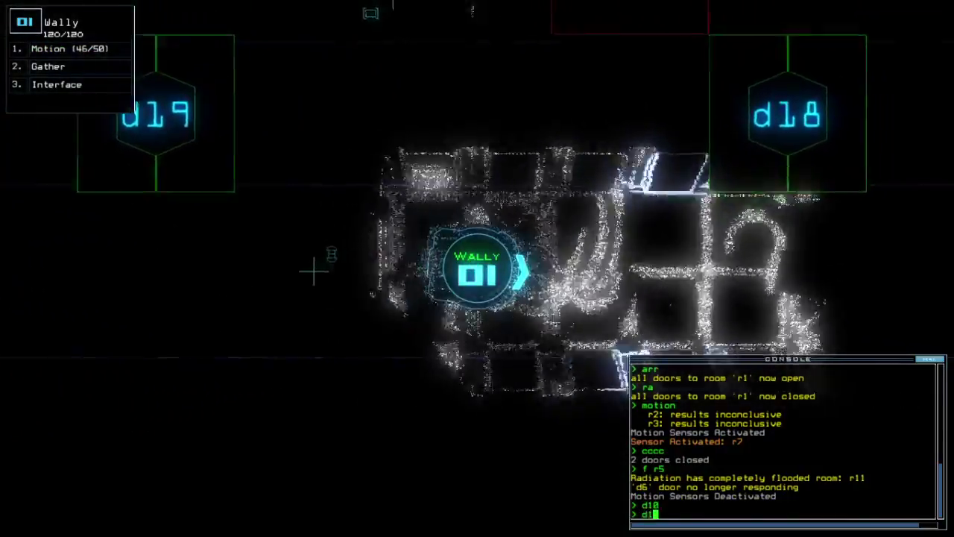
pyautogui.write('d18')
pyautogui.press('Return')
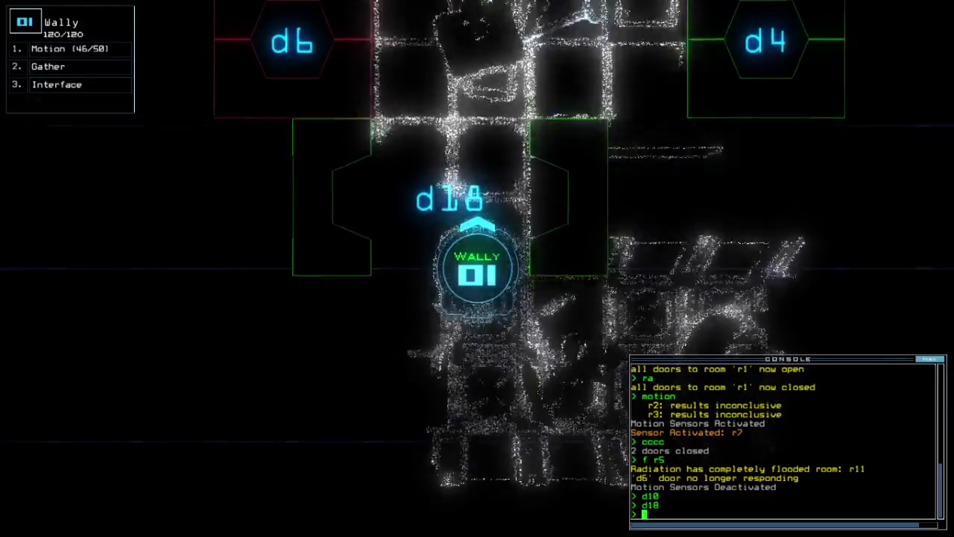
# Flag rooms r10 and r7 and follow Wally moving past door d19
pyautogui.press('space')
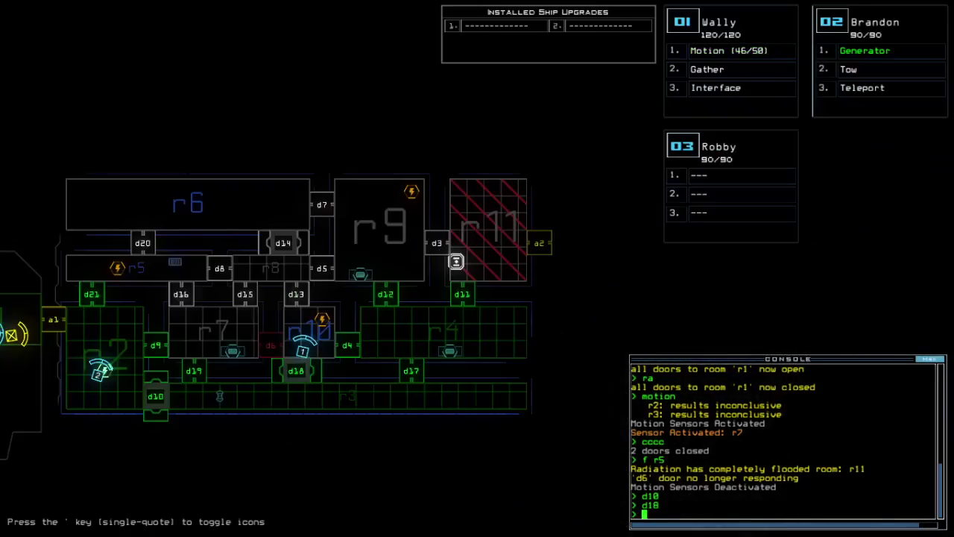
pyautogui.write('fr10 r7')
pyautogui.press('Return')
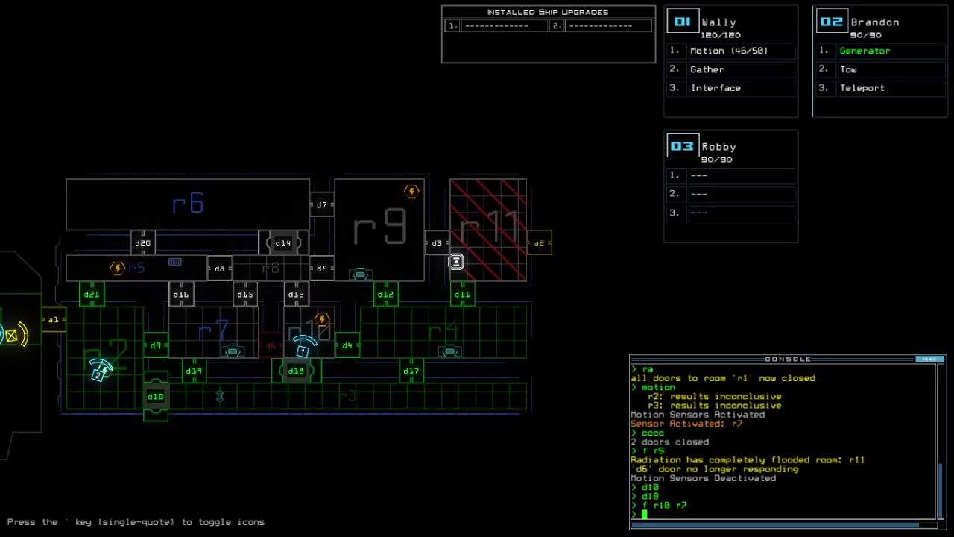
pyautogui.press('1')
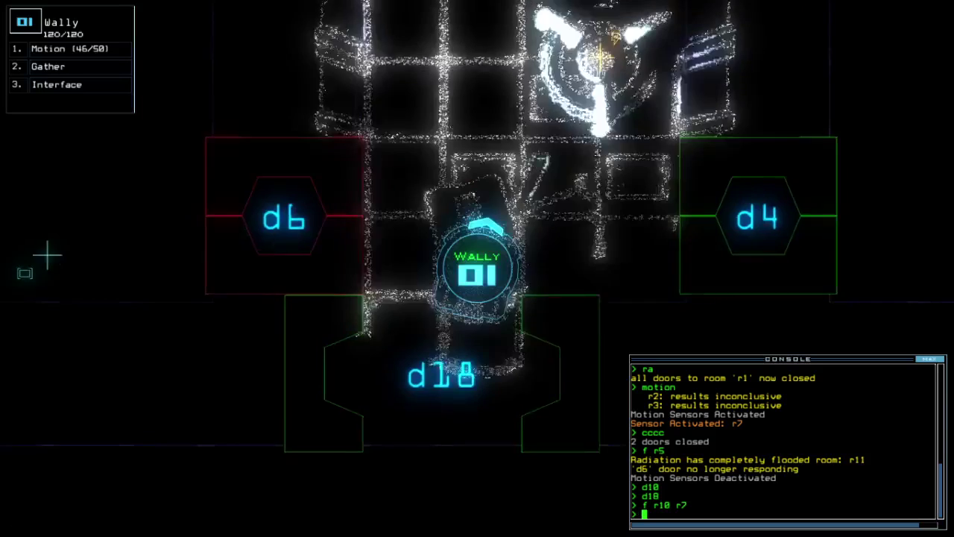
pyautogui.press('Down')
pyautogui.press('Left')
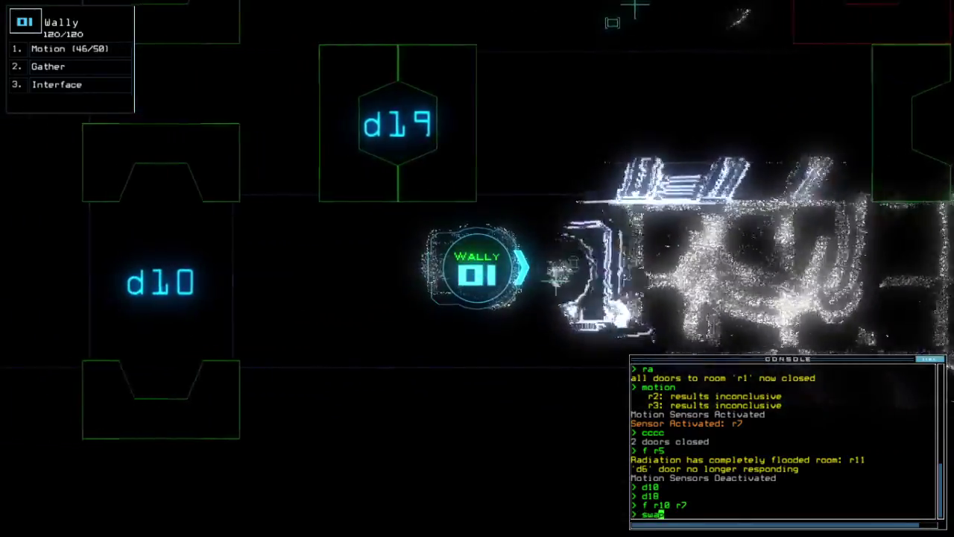
pyautogui.write('wap')
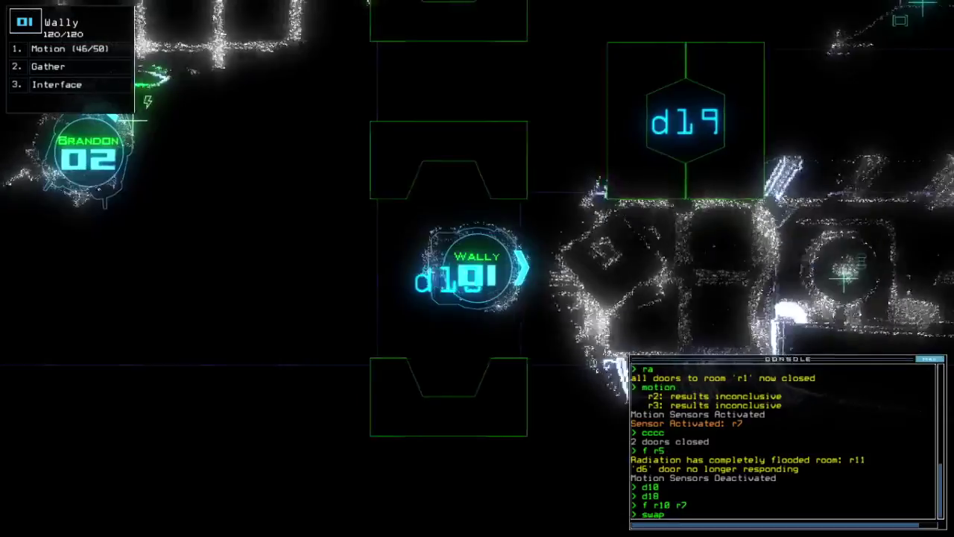
# Trade Wally's Interface upgrade for Brandon's Teleport upgrade
pyautogui.press('Return')
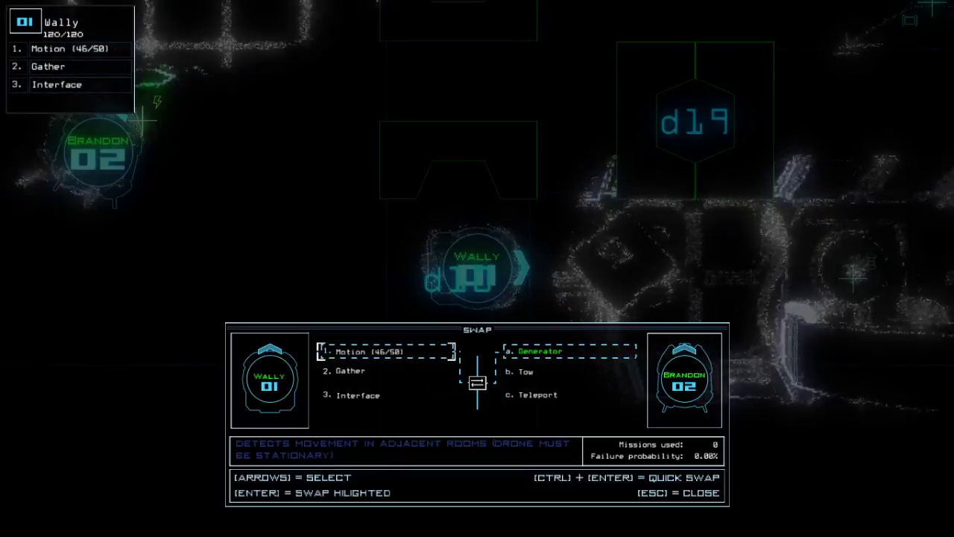
pyautogui.press('Down')
pyautogui.press('Down')
pyautogui.press('Return')
pyautogui.press('Escape')
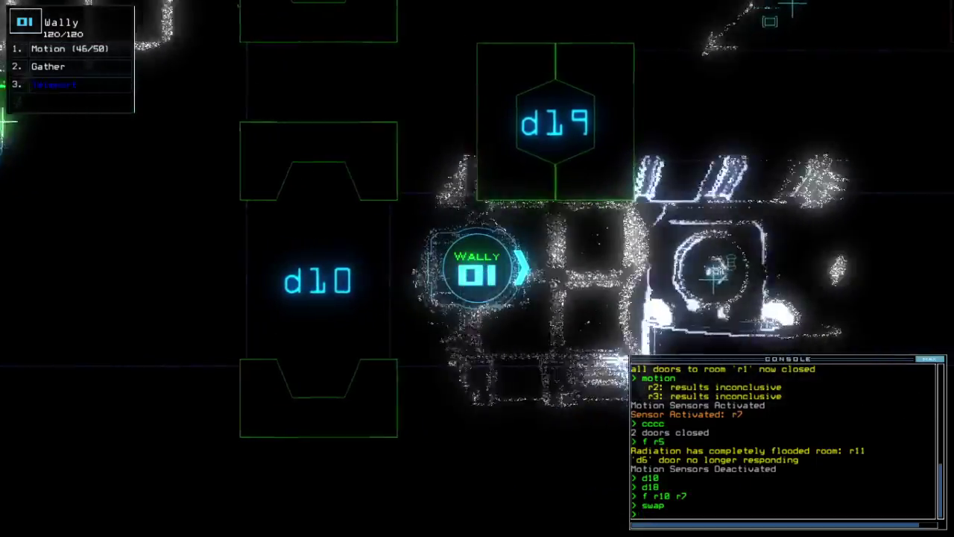
pyautogui.write('cccc')
# Close the two open doors and reopen doors d19 and d18
pyautogui.press('Return')
pyautogui.write('d19')
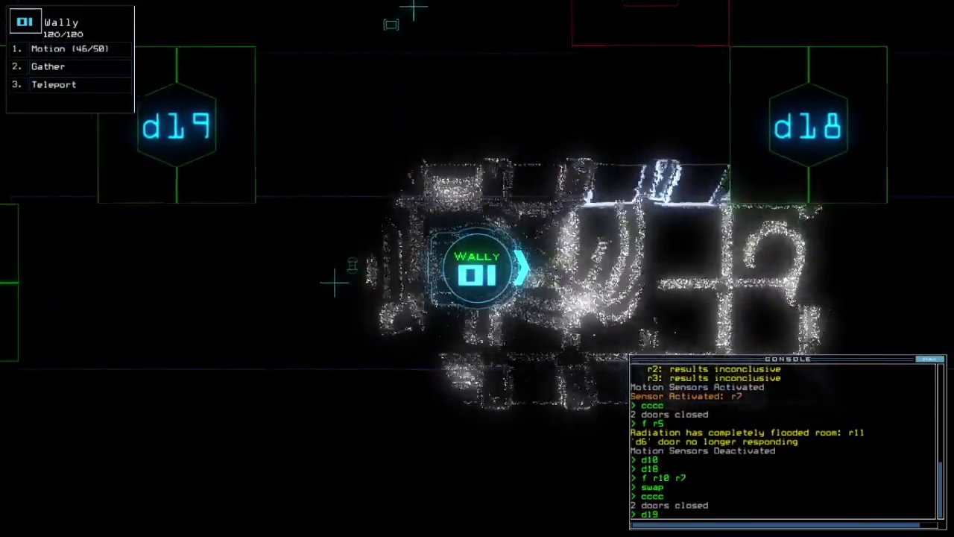
pyautogui.write(' d18')
pyautogui.press('Return')
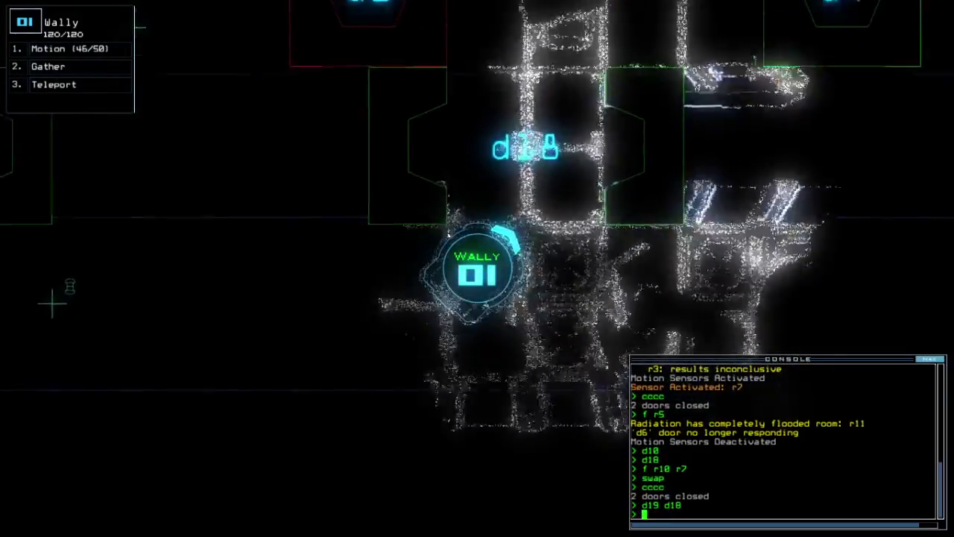
pyautogui.press('space')
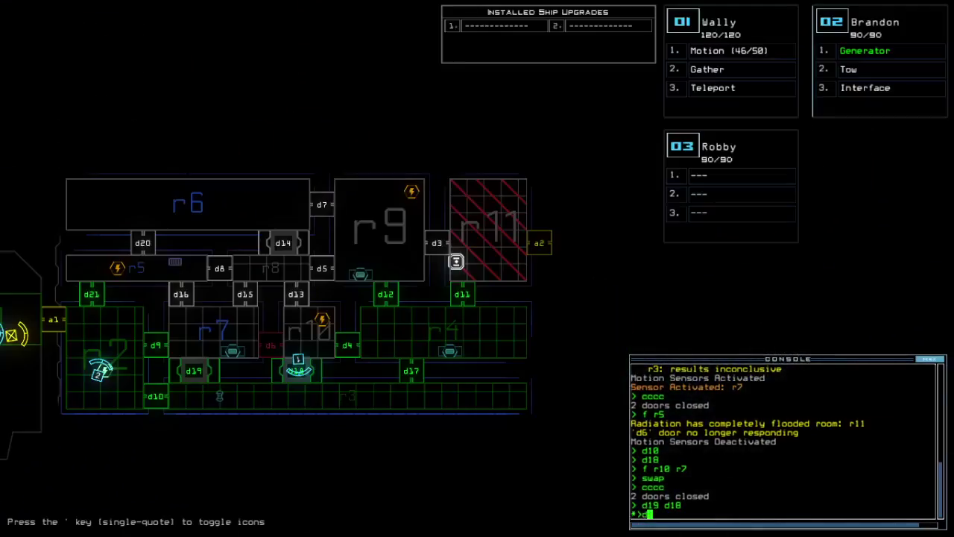
pyautogui.write('1')
# Open door d11 twice, checking Wally's camera and nudging it forward
pyautogui.press('Return')
pyautogui.press('space')
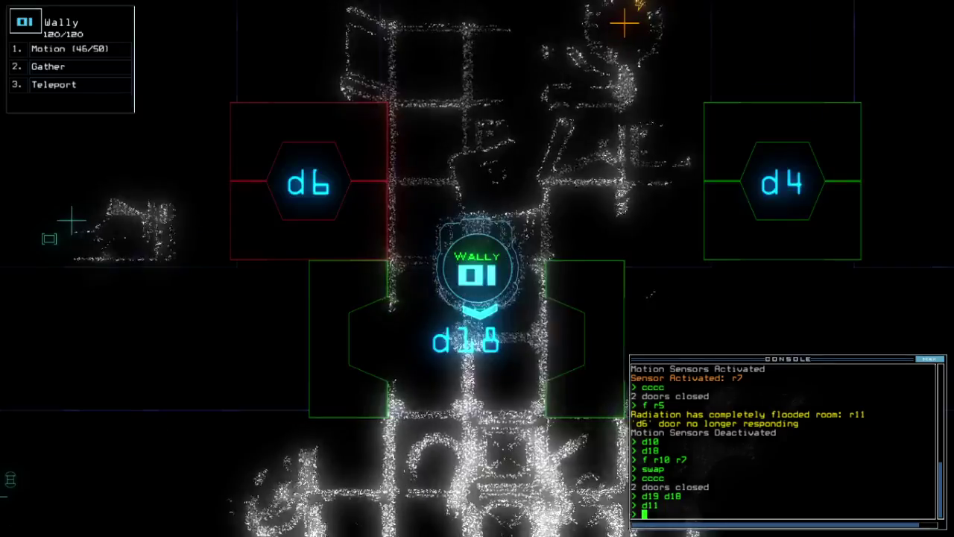
pyautogui.press('space')
pyautogui.write('d11')
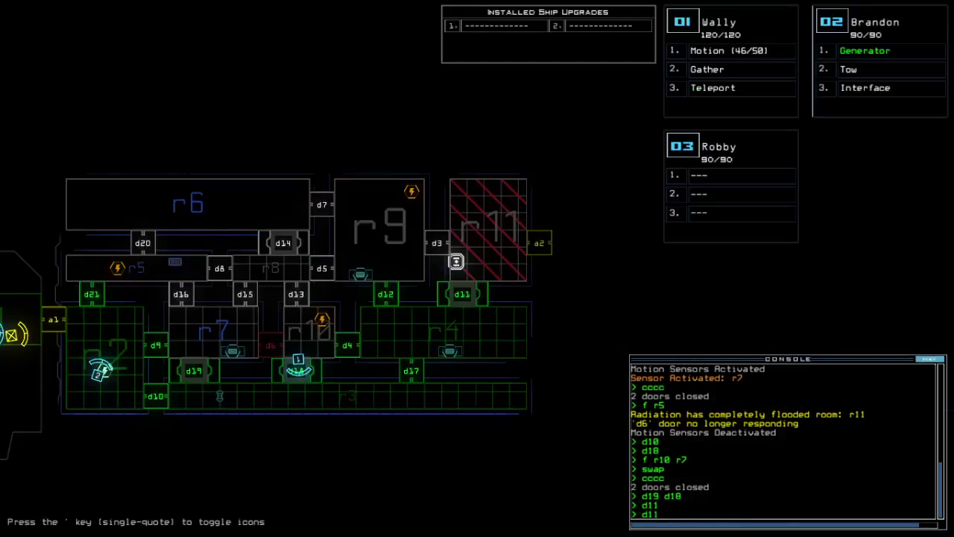
pyautogui.press('Return')
pyautogui.press('space')
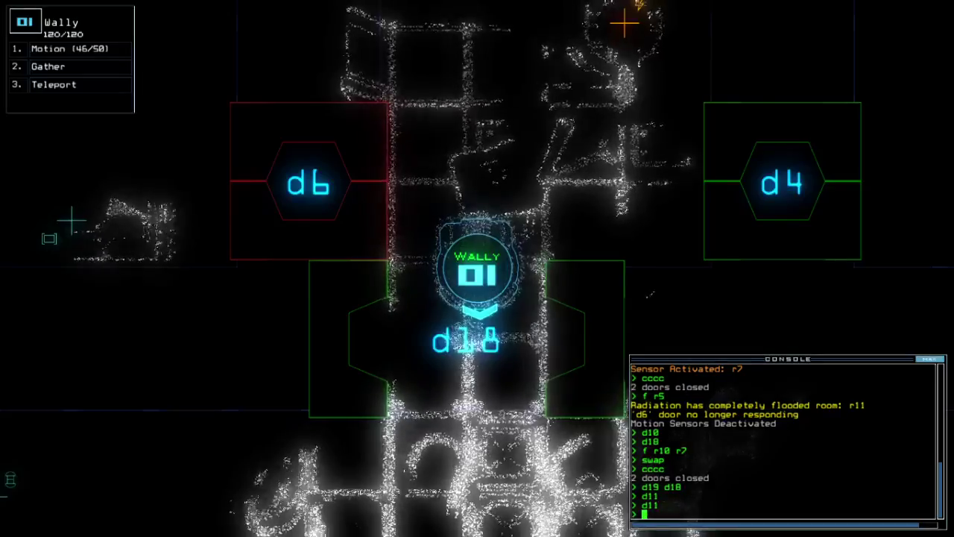
pyautogui.press('Up')
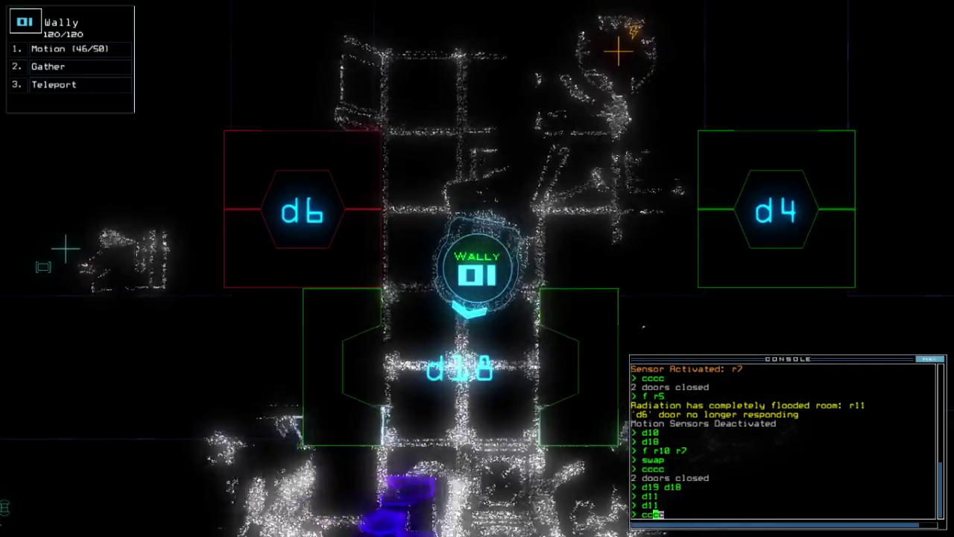
pyautogui.write('cccc')
# Close the two open doors, rerun d11, and open door d18 beside Wally
pyautogui.press('Return')
pyautogui.press('space')
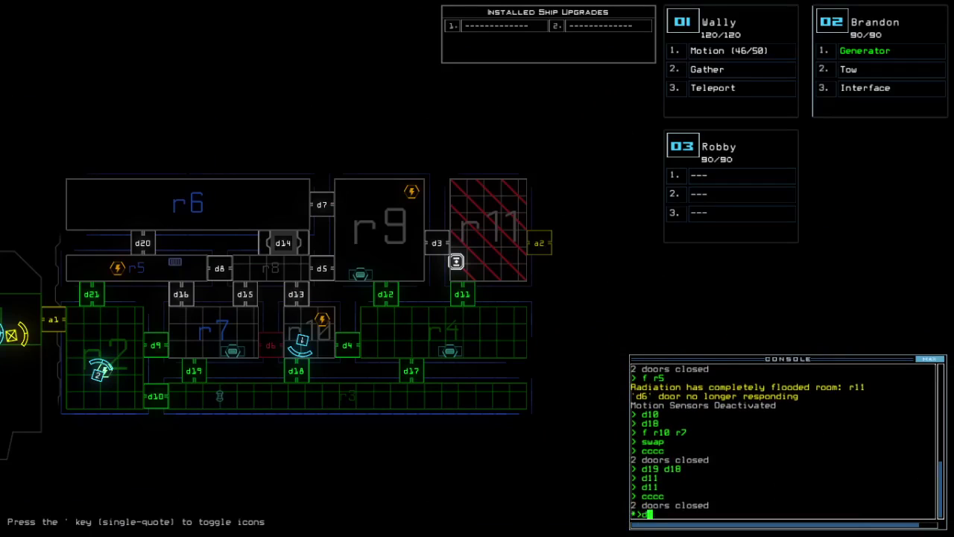
pyautogui.write('d11')
pyautogui.press('Return')
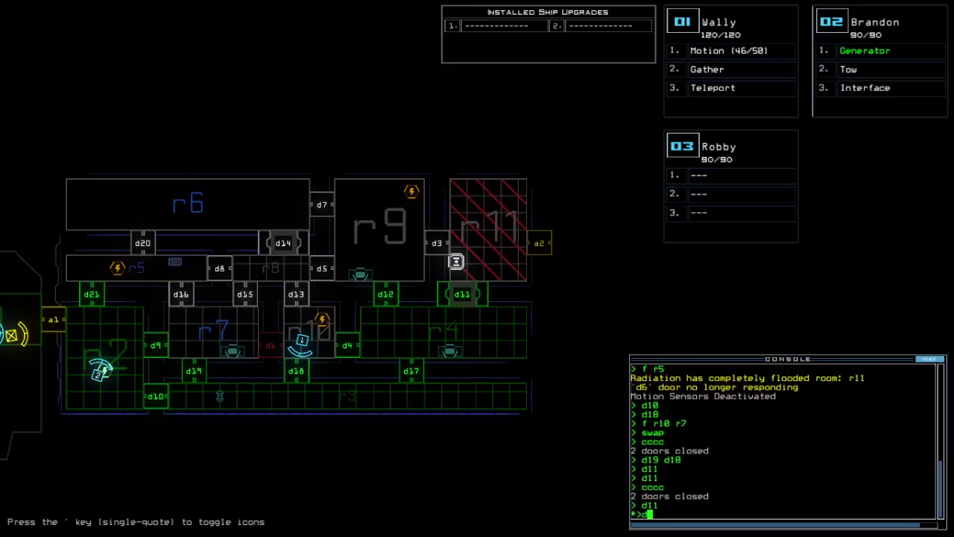
pyautogui.write('d11')
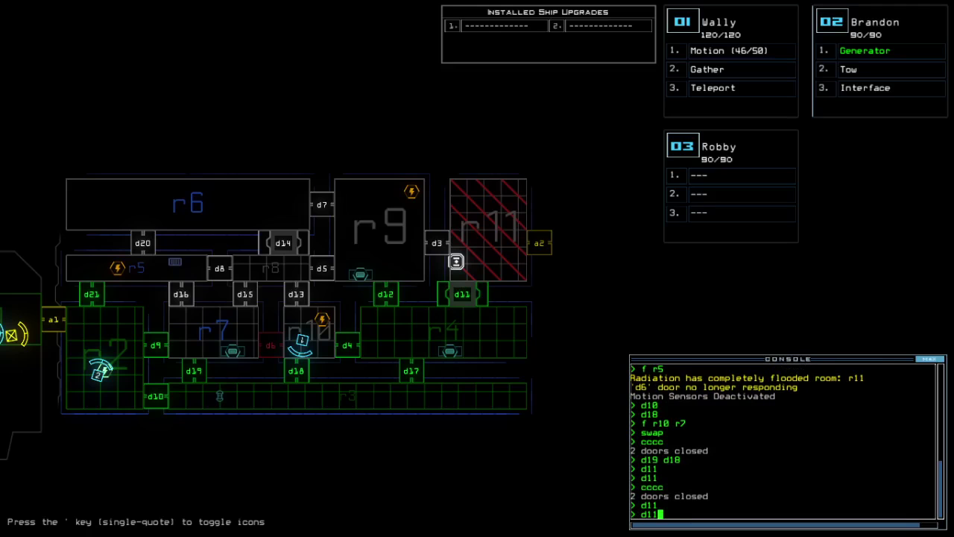
pyautogui.press('Return')
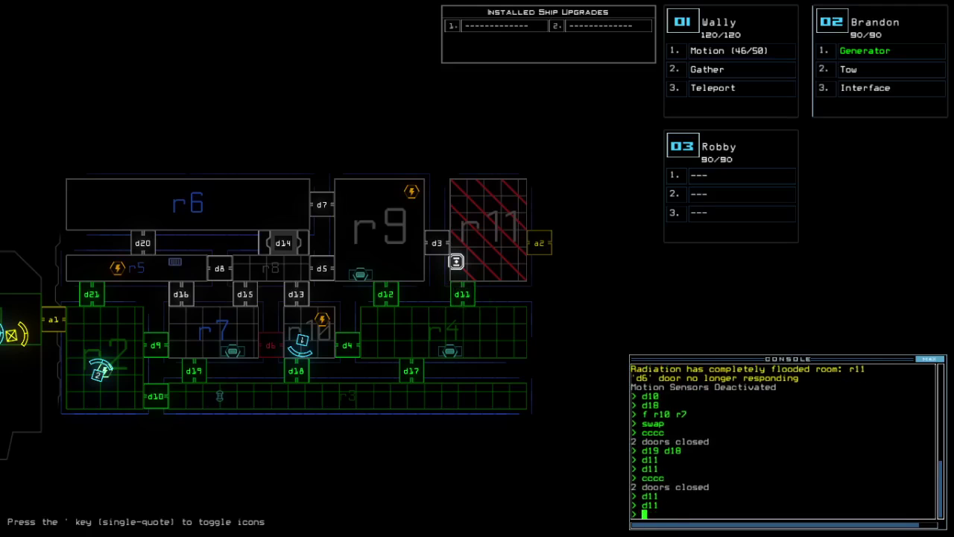
pyautogui.write('d1')
pyautogui.write('d1')
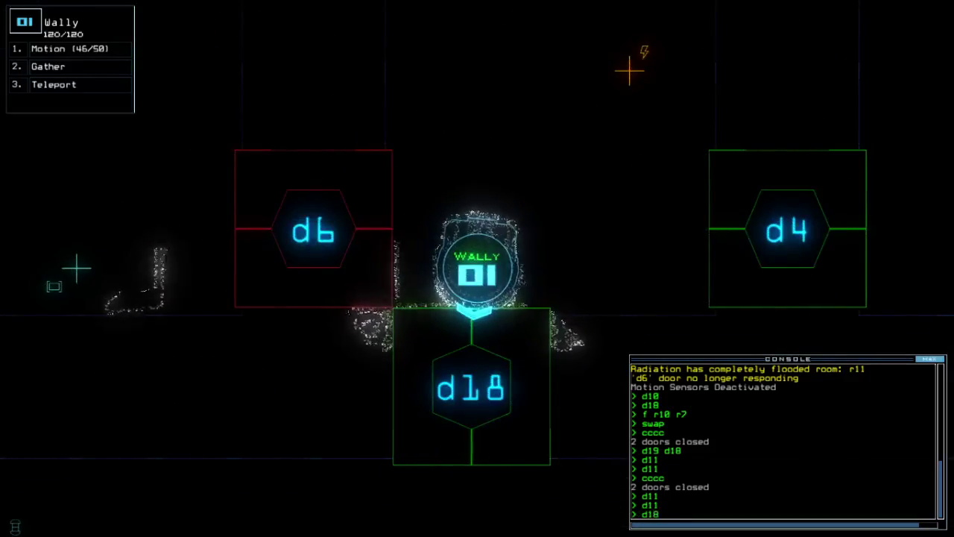
pyautogui.write('8')
pyautogui.press('Return')
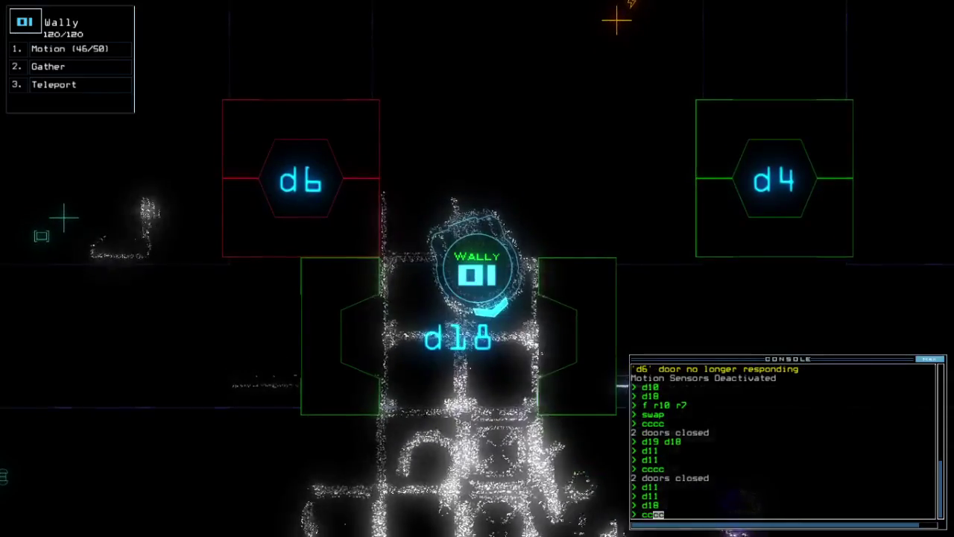
pyautogui.write('cc')
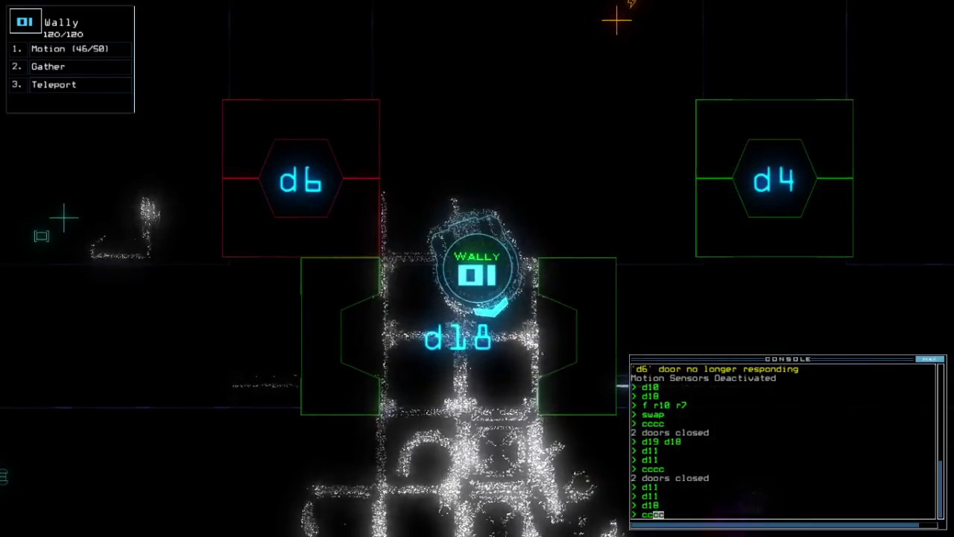
# Close the open doors, open d17 and d4, and drive Wally through d4 into r4
pyautogui.press('Up')
pyautogui.write('cc')
pyautogui.press('Return')
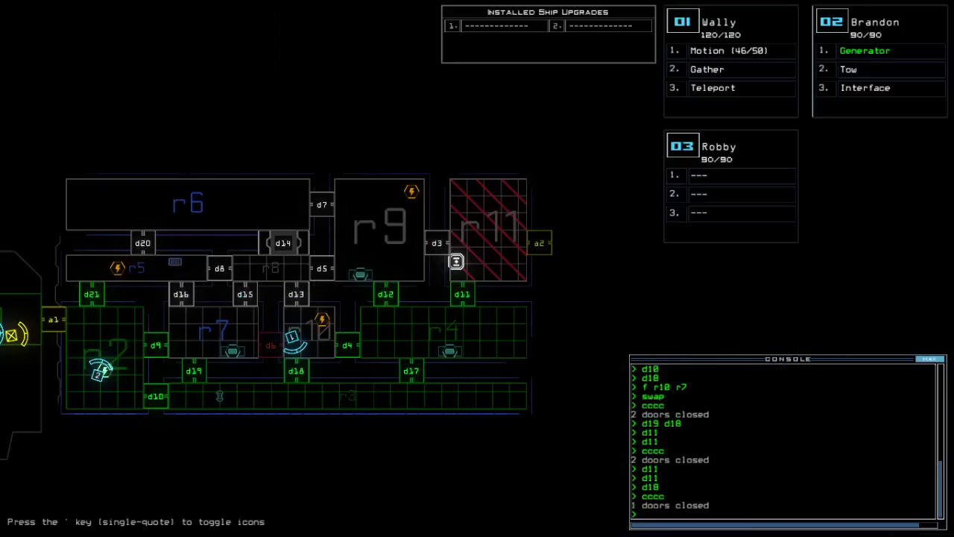
pyautogui.write('4')
pyautogui.press('Return')
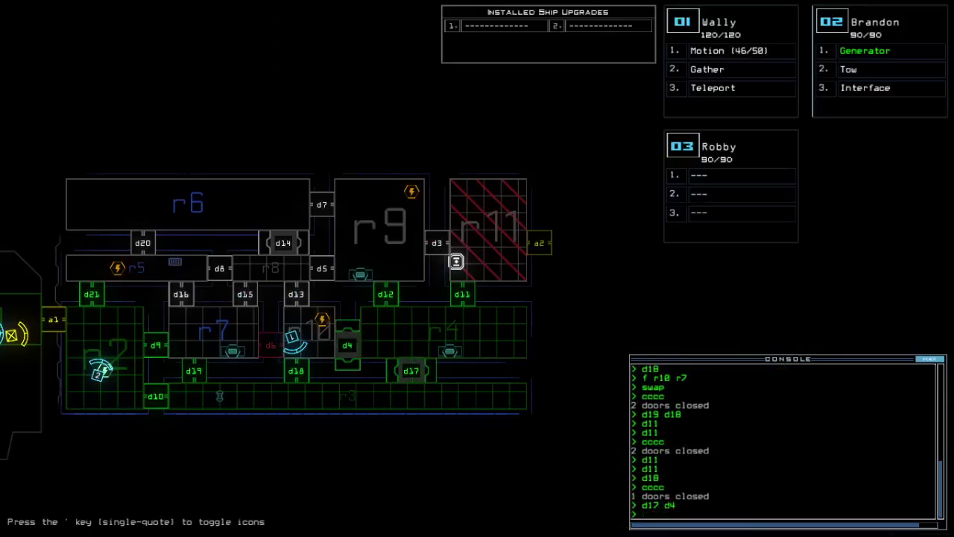
pyautogui.press('Right')
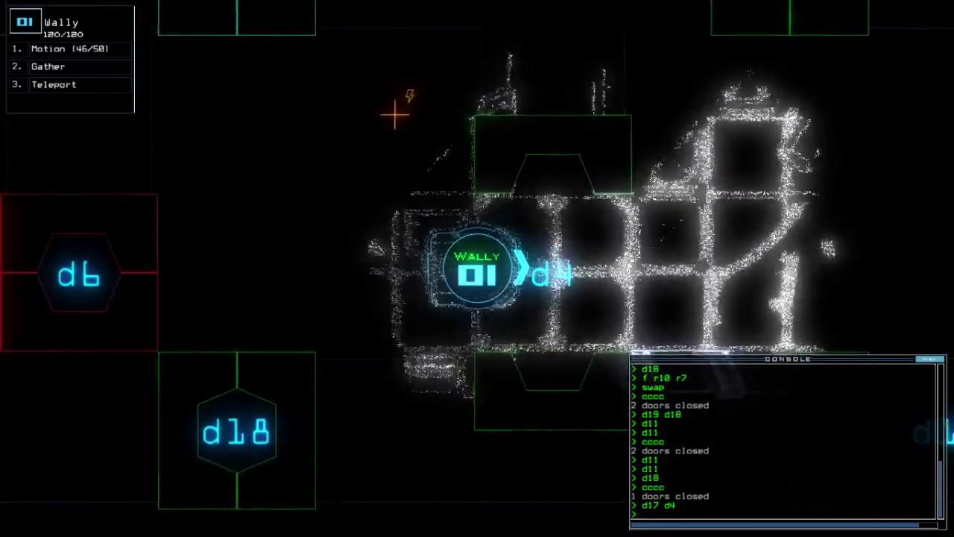
pyautogui.press('Down')
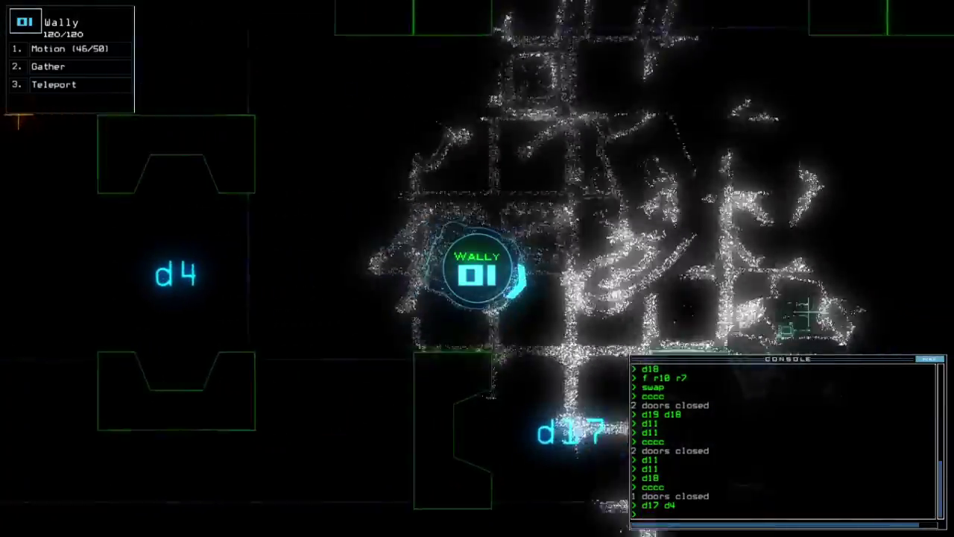
pyautogui.write('d11')
# Bring Wally back to door d4, close the doors, and open d11 to vent radiation
pyautogui.press('Return')
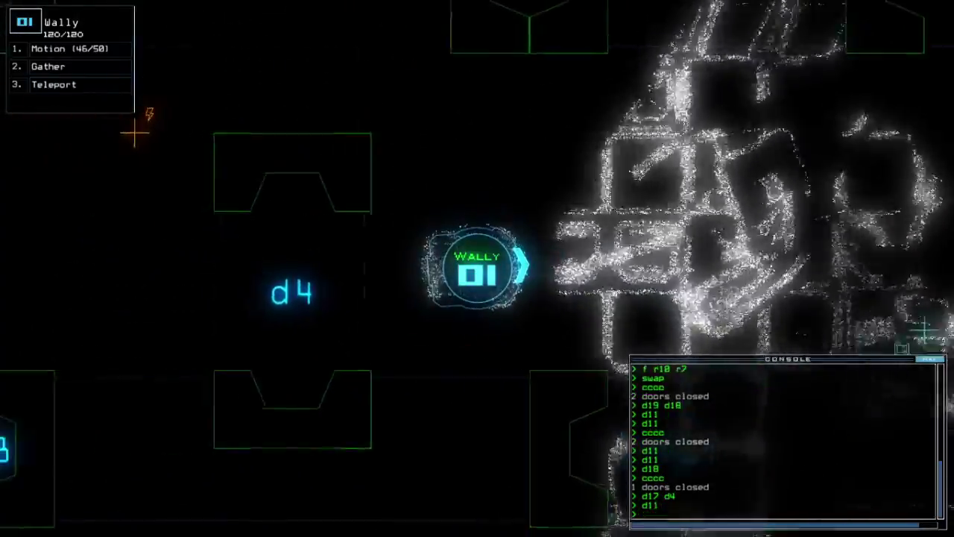
pyautogui.press('Right')
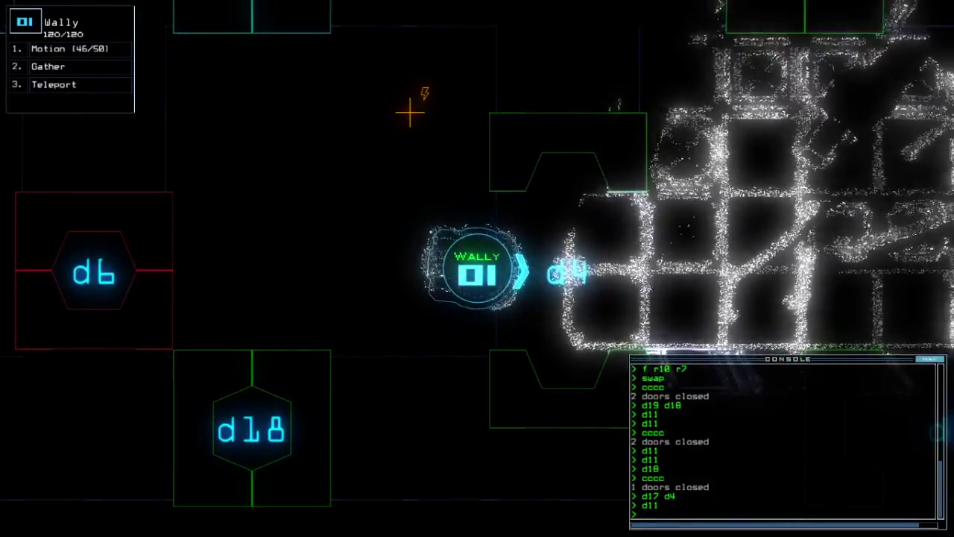
pyautogui.write('cccc')
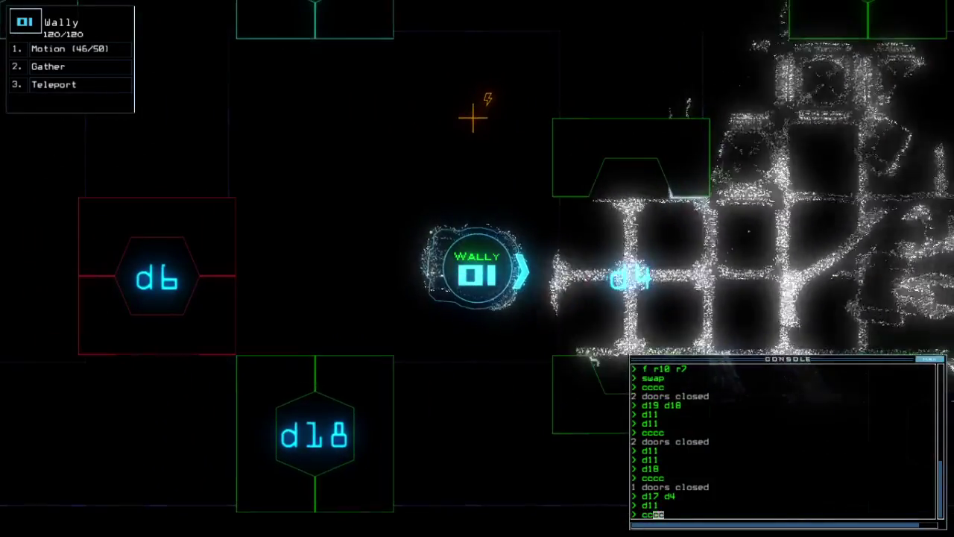
pyautogui.press('Return')
pyautogui.press('space')
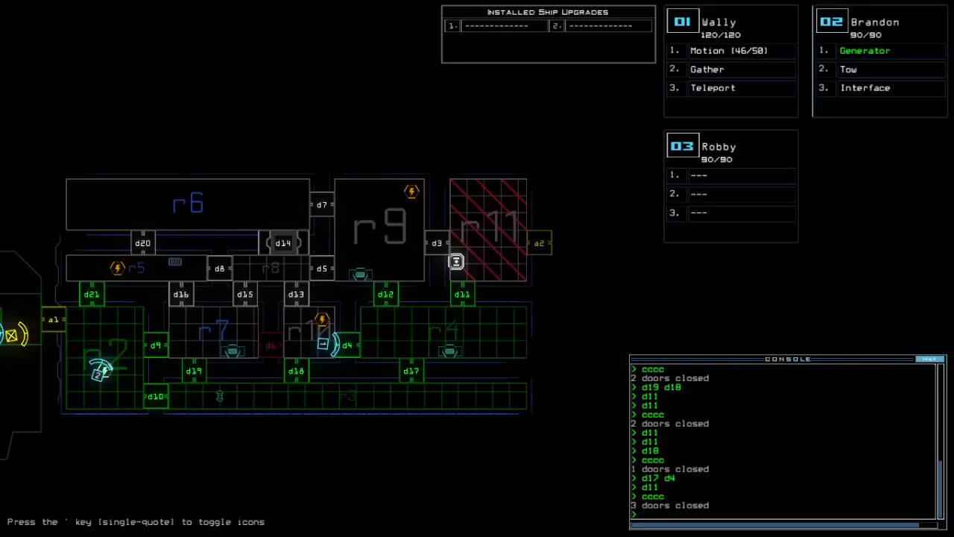
pyautogui.write('d11')
pyautogui.press('Return')
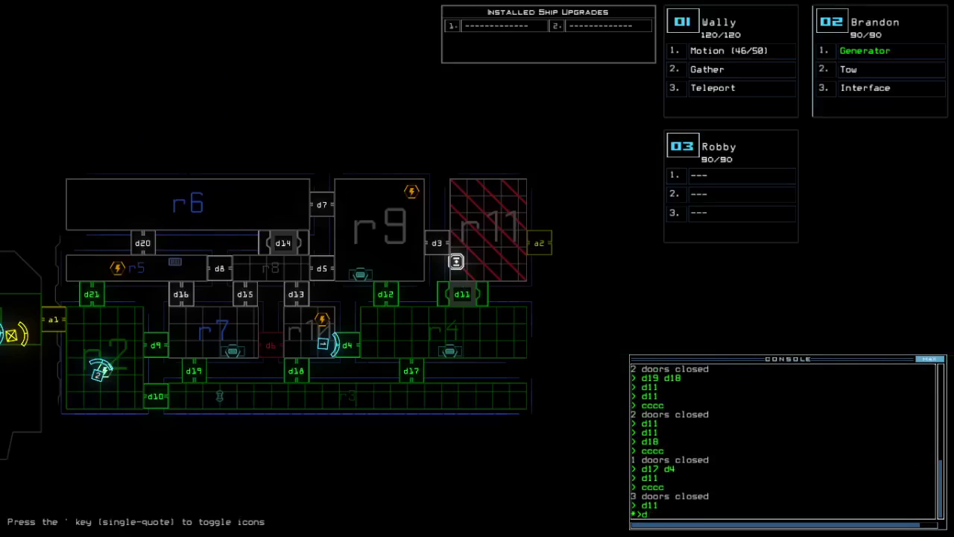
pyautogui.write('d11')
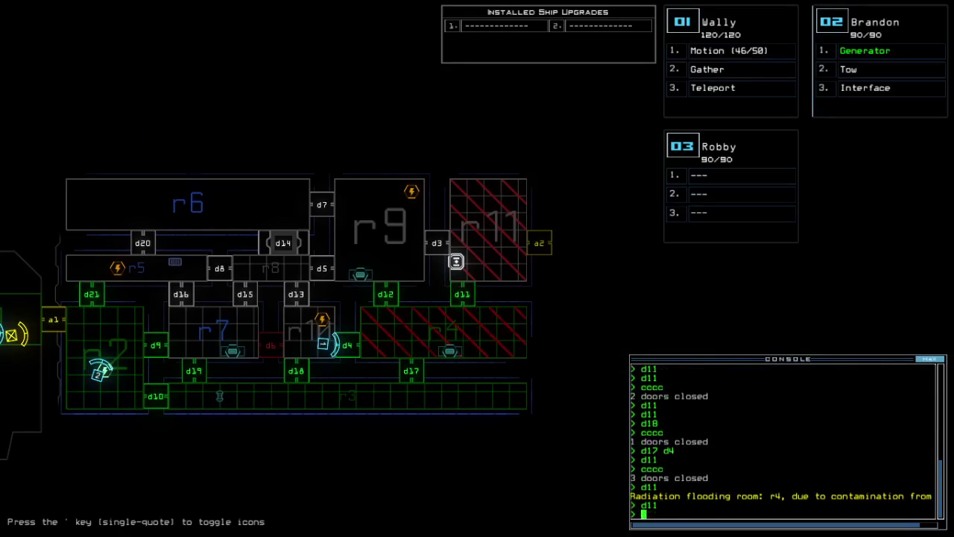
# Open door d4 from Wally's view and close the open doors
pyautogui.press('Tab')
pyautogui.write('d4')
pyautogui.press('Return')
pyautogui.write('cccc')
pyautogui.press('Return')
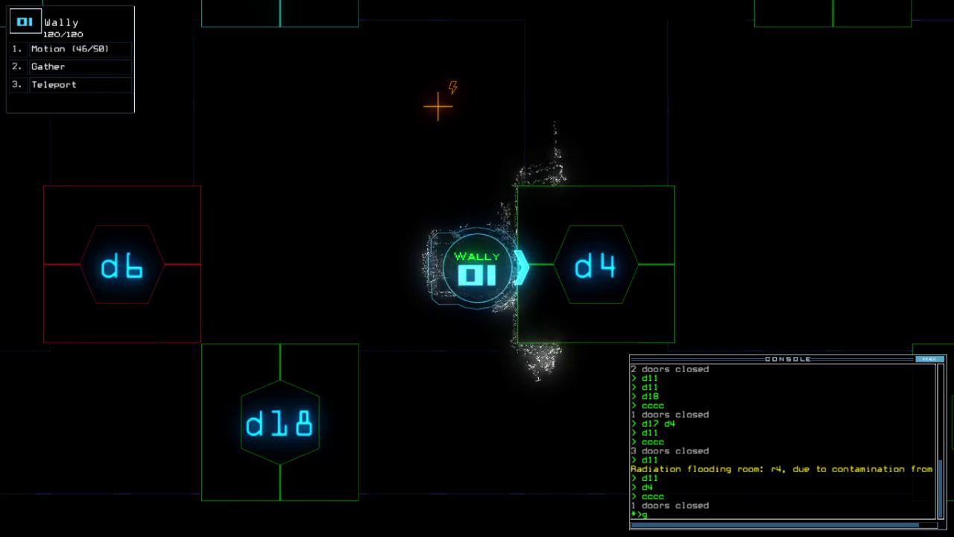
pyautogui.write('gt')
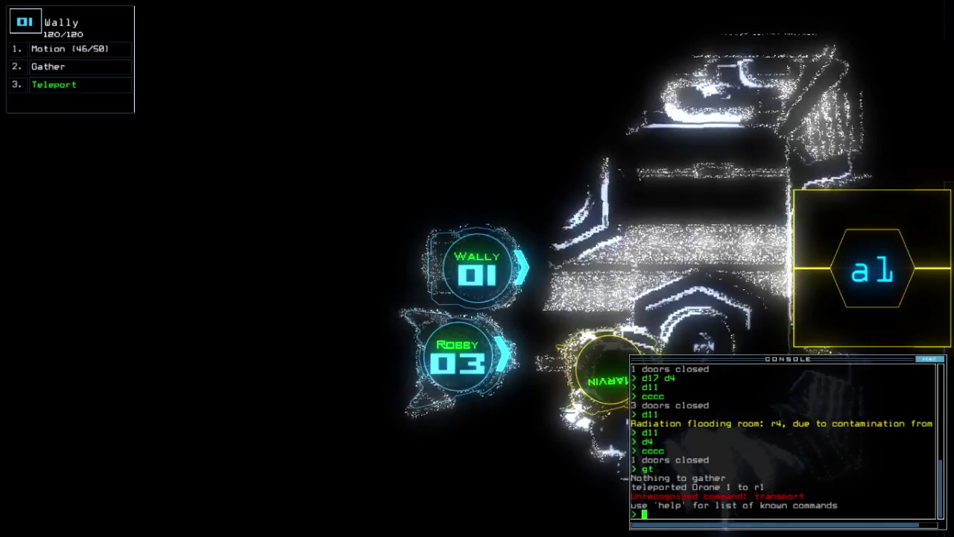
# Teleport Wally to r1 and then back to r10 beside door d4
pyautogui.press('space')
pyautogui.write('teleport r10')
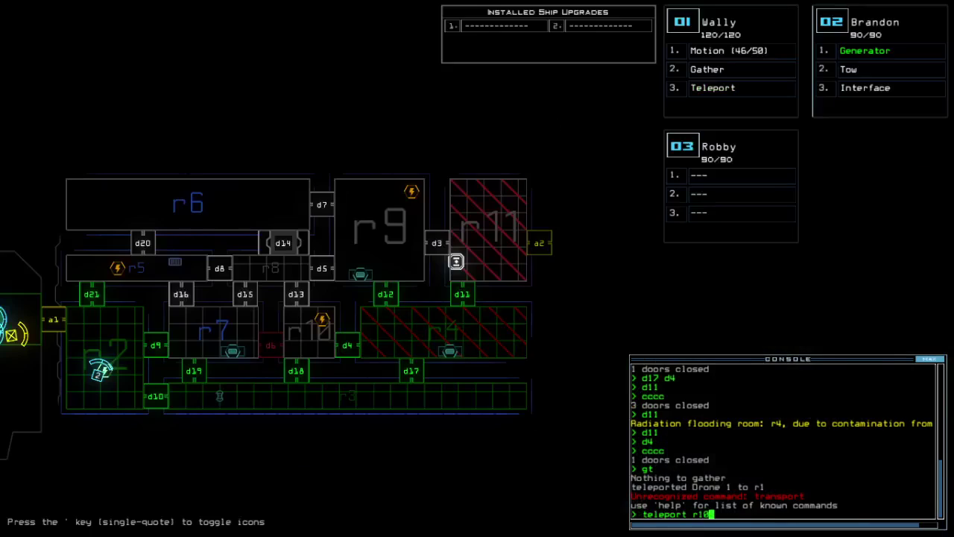
pyautogui.press("'")
pyautogui.press("'")
pyautogui.press('Return')
pyautogui.press('space')
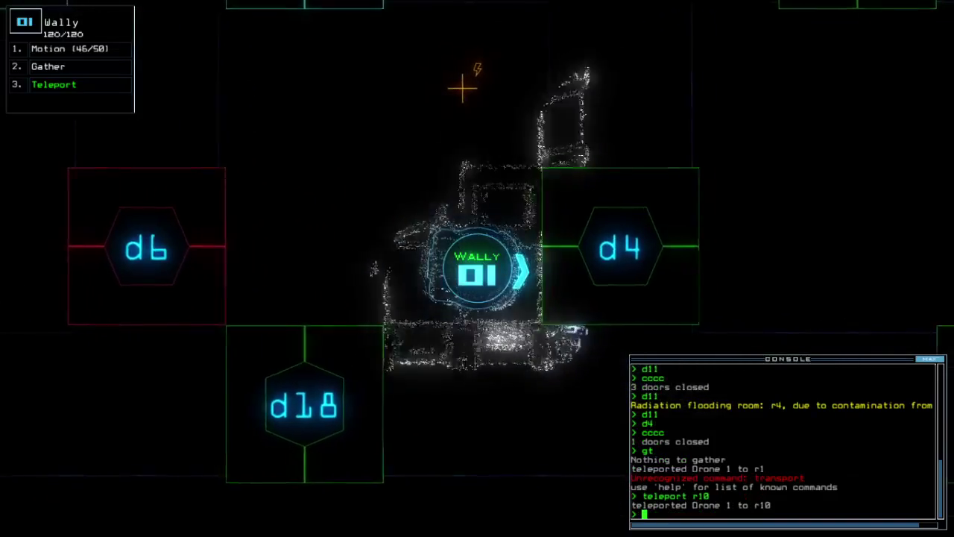
pyautogui.write('d4')
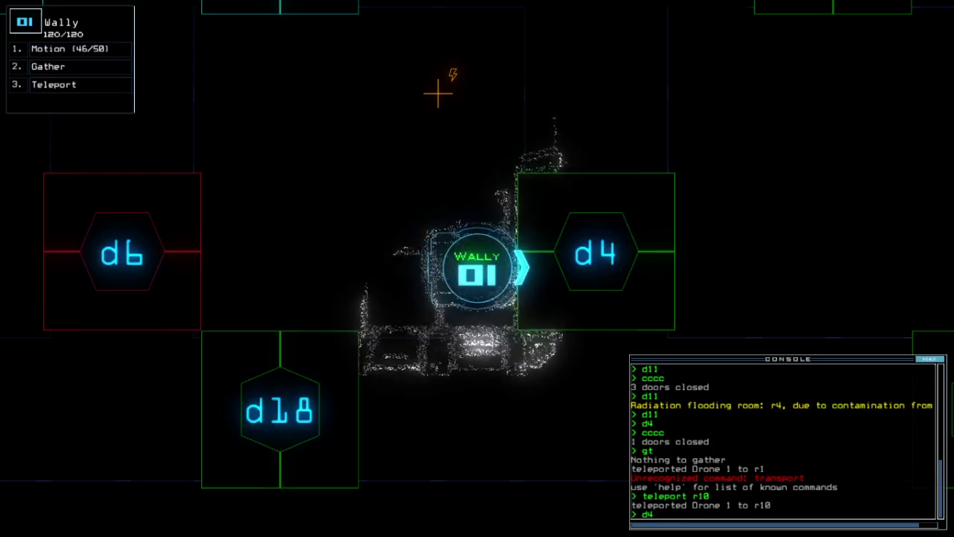
# Cycle door d4 open and closed twice with Wally
pyautogui.press('Return')
pyautogui.write('cccc')
pyautogui.press('Return')
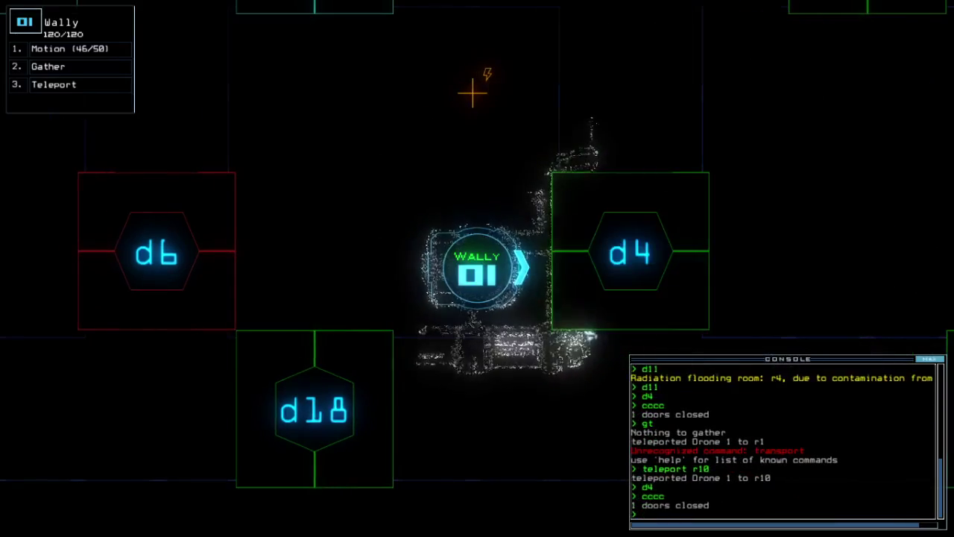
pyautogui.write('d4')
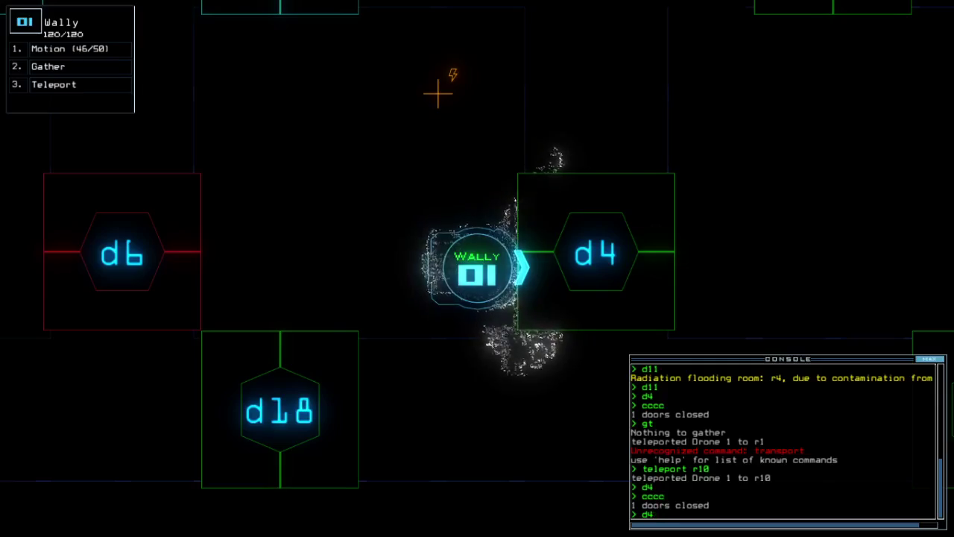
pyautogui.press('Return')
pyautogui.write('cccc')
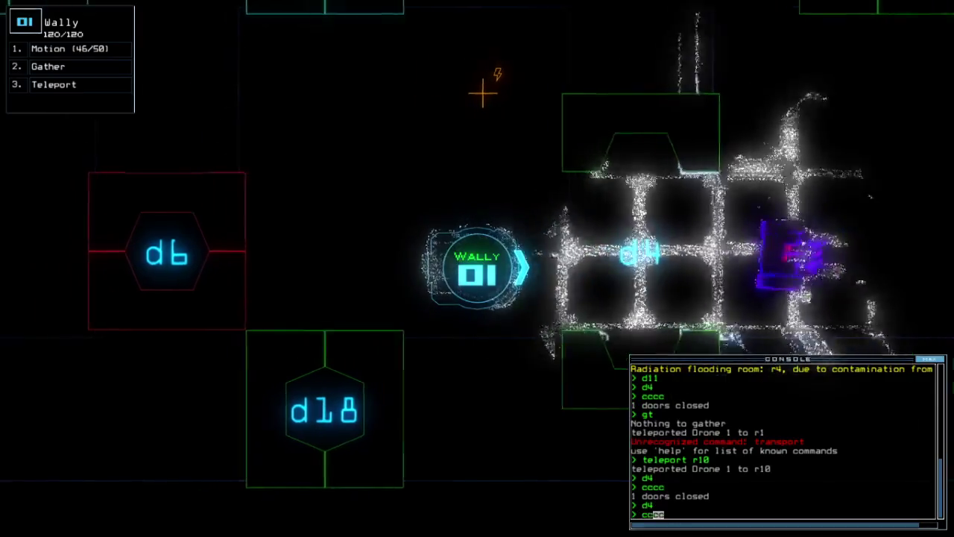
pyautogui.press('Return')
pyautogui.write('d4')
# Reopen d4, have Wally grab three scrap loads and teleport back to r1
pyautogui.press('Return')
pyautogui.write('gt')
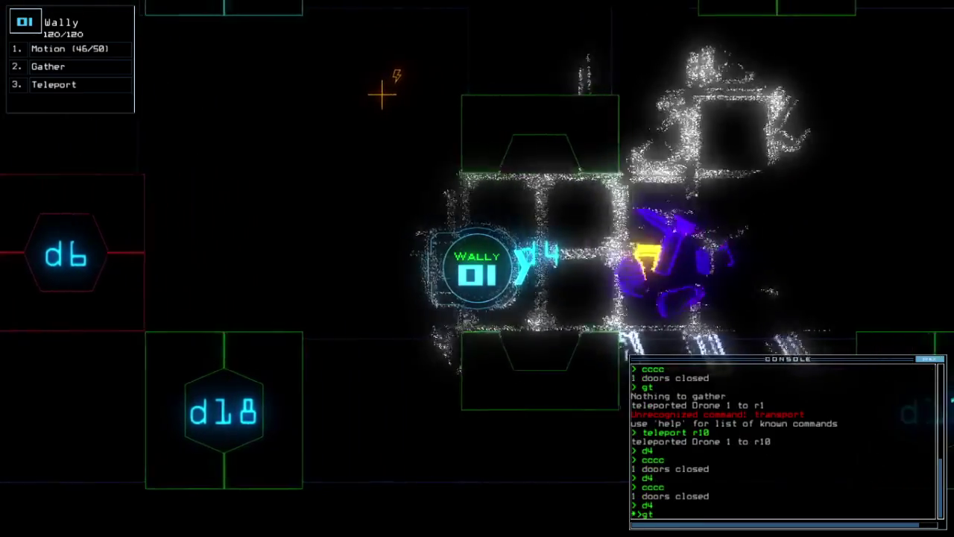
pyautogui.press('Return')
pyautogui.press('Tab')
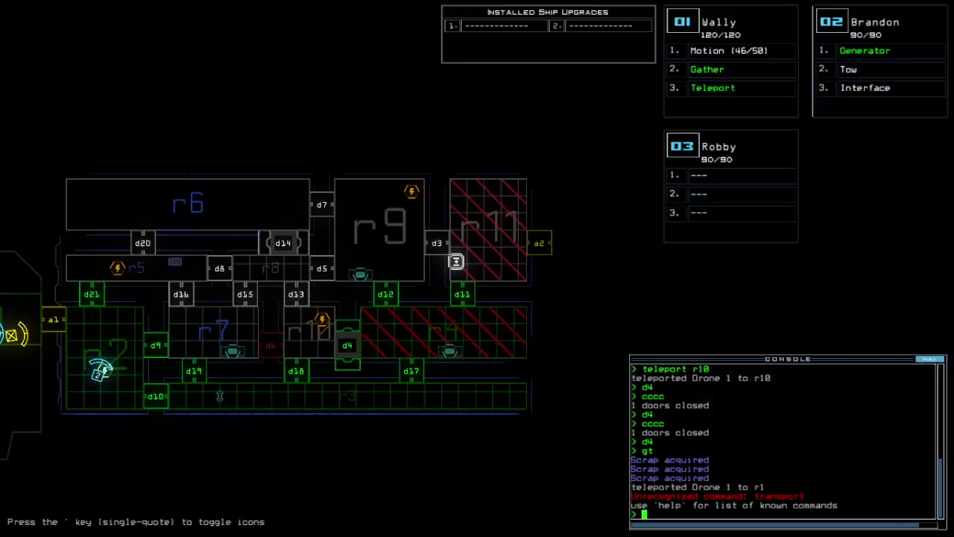
pyautogui.write('cccc')
pyautogui.press('Return')
pyautogui.write('2a r1')
# Close the r1 doors, check the ship map, and leave the derelict with a 990 score
pyautogui.press('Return')
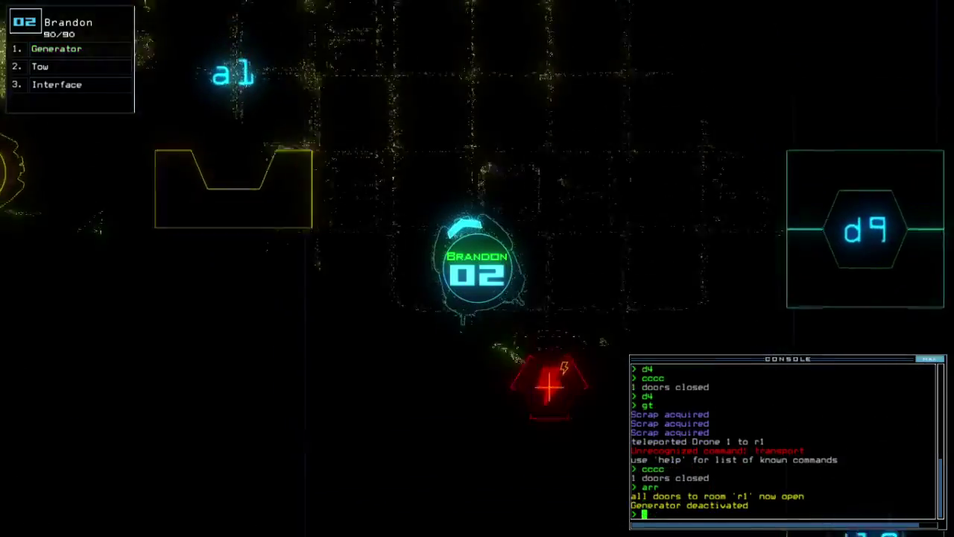
pyautogui.write('a r1')
pyautogui.press('Return')
pyautogui.press('Tab')
pyautogui.press('Left')
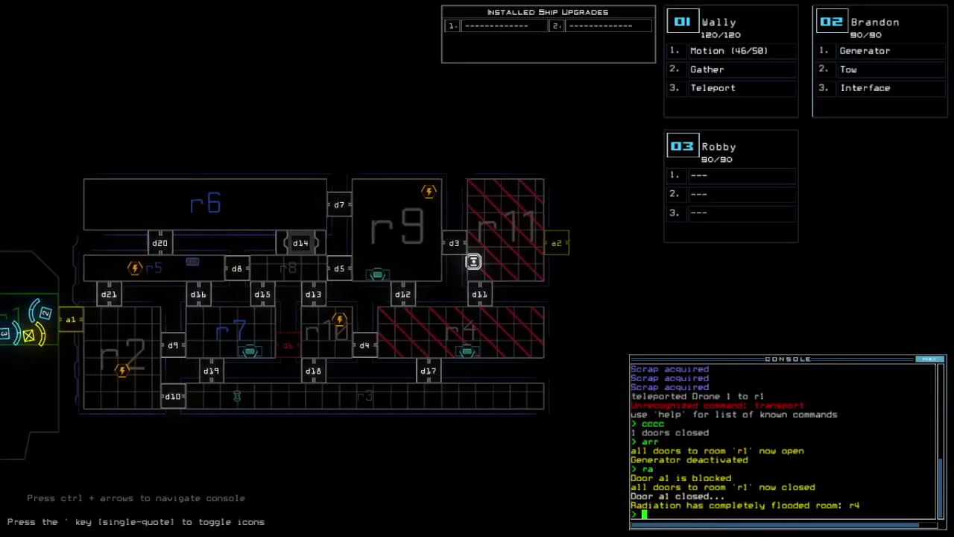
pyautogui.press('Left')
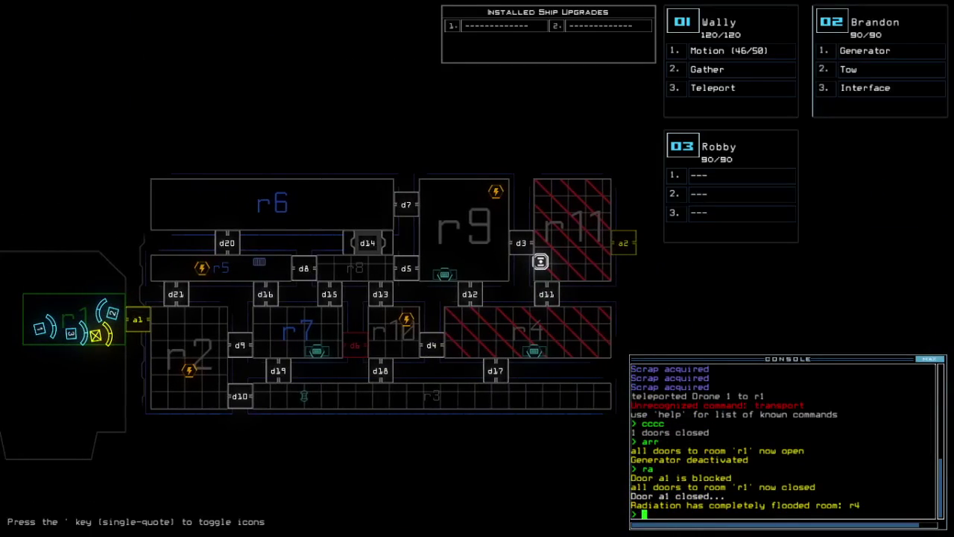
pyautogui.write('oo')
pyautogui.write('t')
pyautogui.press('Return')
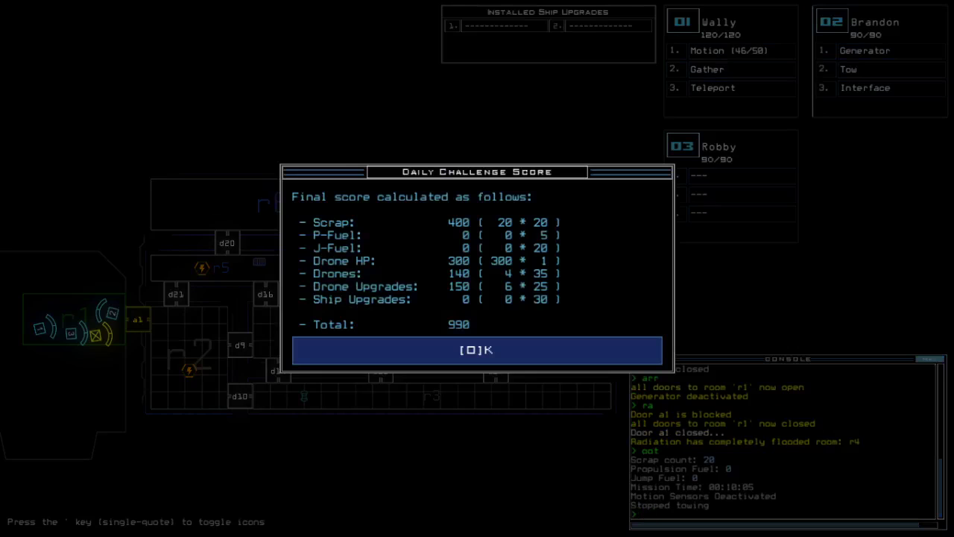
# Dismiss the 990 score screen and open the 05/04/2021 Daily Leaderboard
pyautogui.press('o')
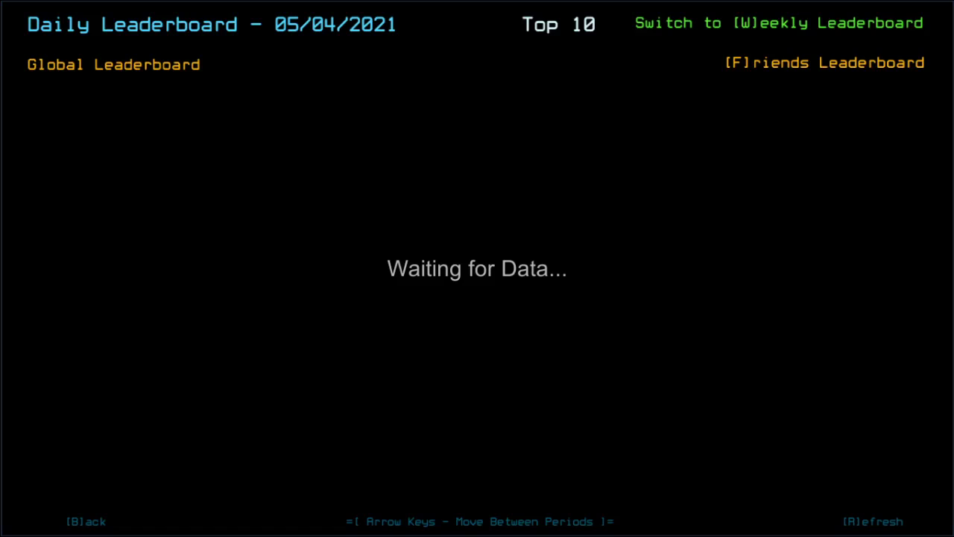